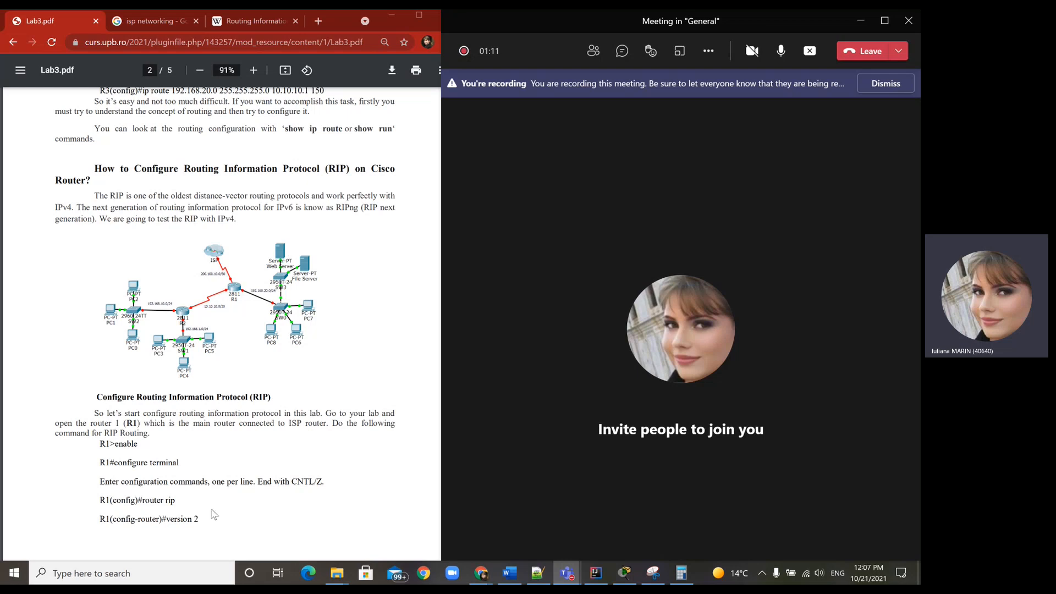
Review the RIP version 2 section of the Wikipedia Routing Information Protocol article, highlighting the subnet information and route tag passages.
left_click(253, 23)
left_click(253, 22)
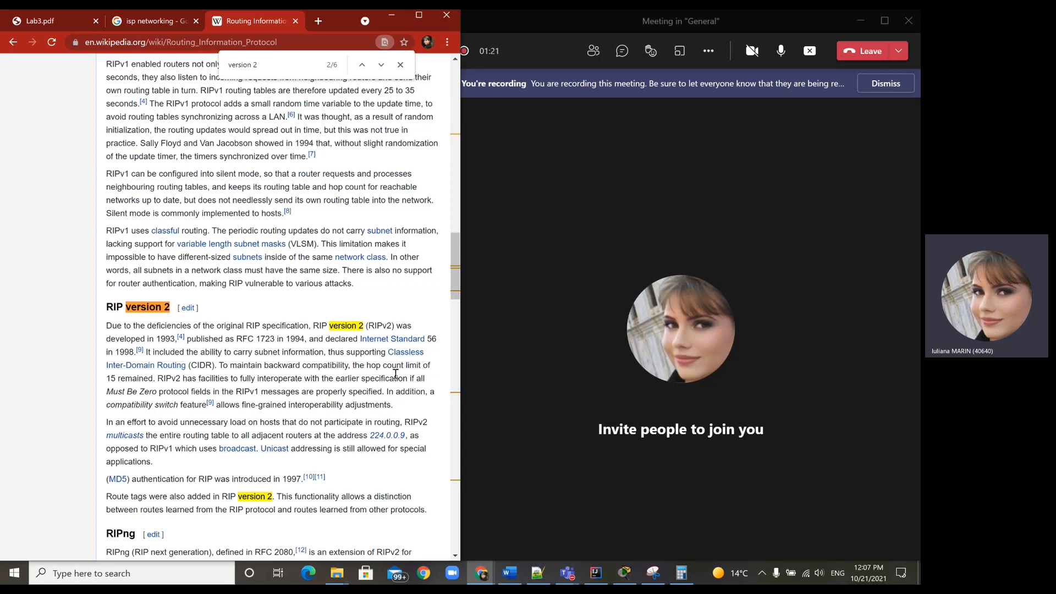
left_click_drag(258, 353, 311, 354)
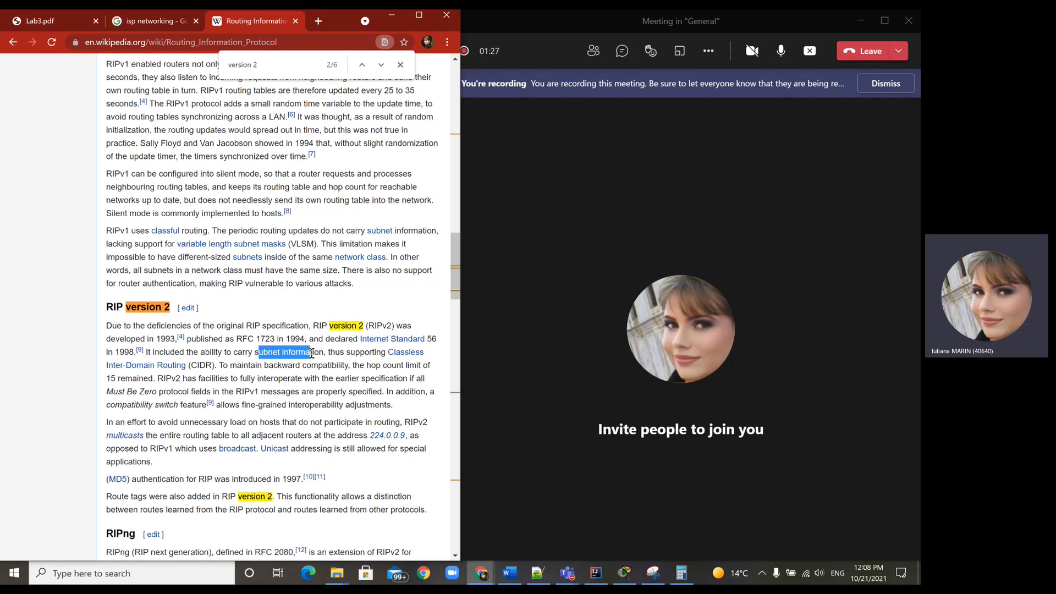
left_click_drag(335, 497, 438, 512)
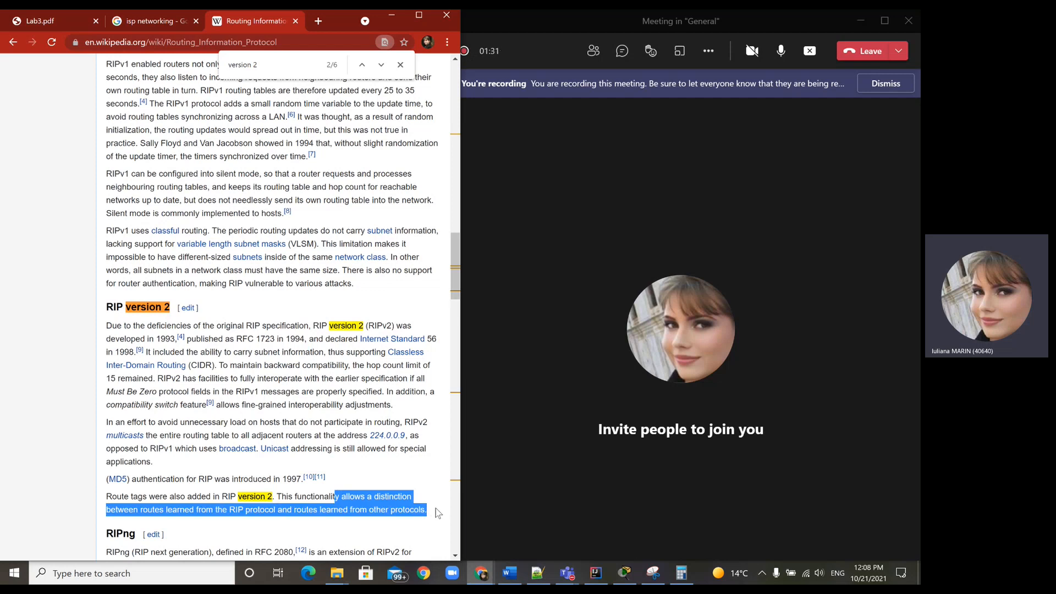
left_click(421, 479)
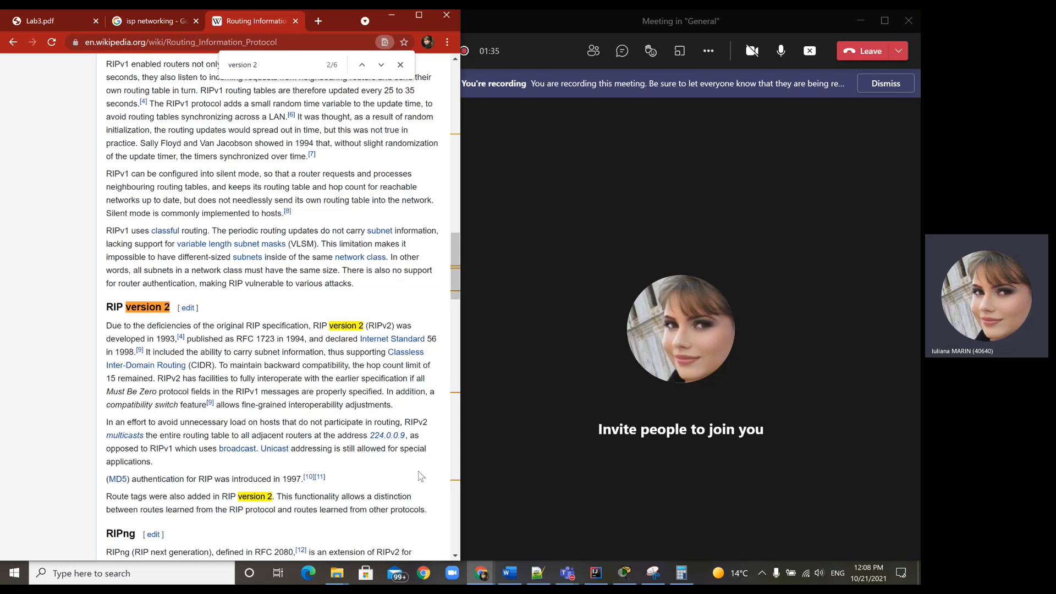
Examine how often RIP version 1 routers send requests, highlighting that passage, and return to the Lab3.pdf instructions.
scroll(421, 476, "up", 6)
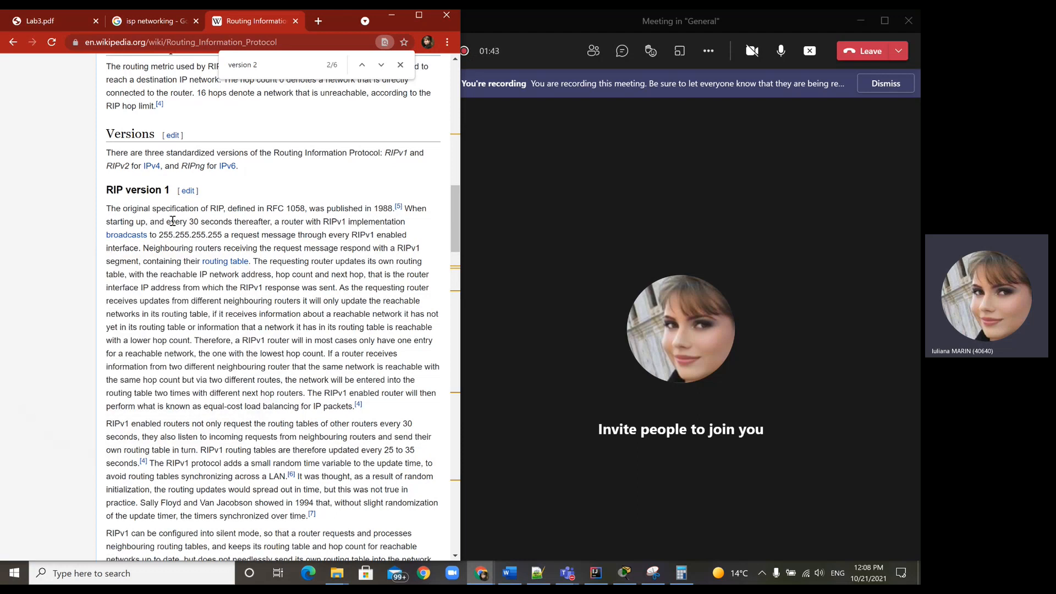
left_click_drag(171, 221, 236, 222)
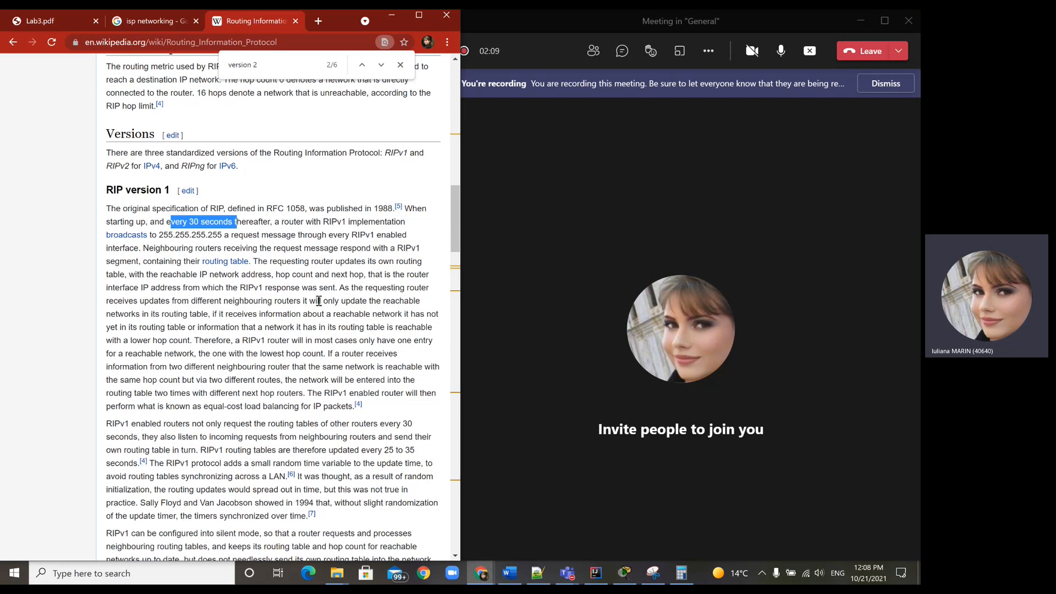
scroll(318, 301, "down", 6)
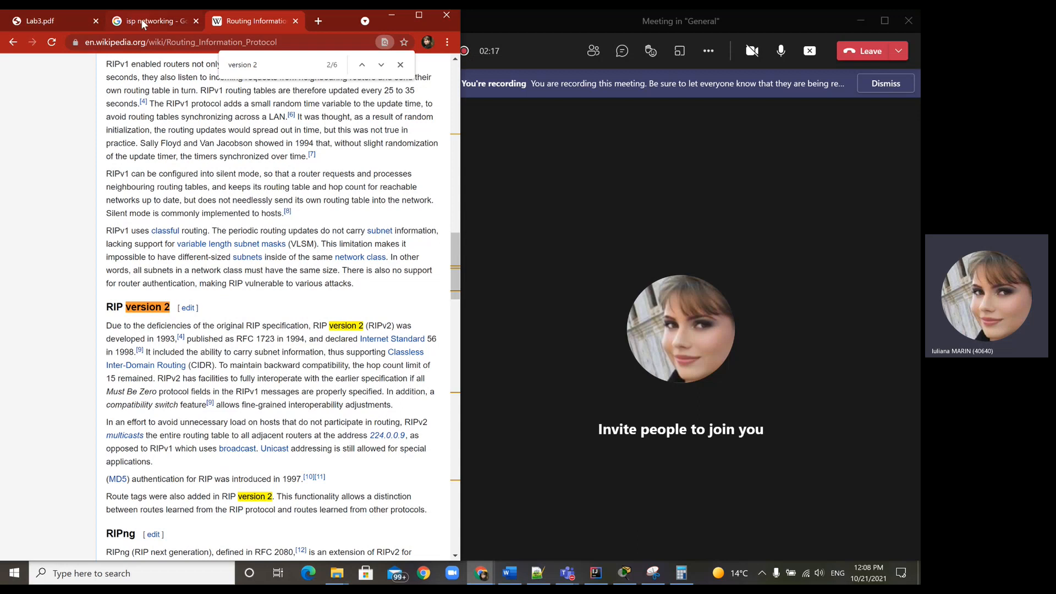
left_click(62, 20)
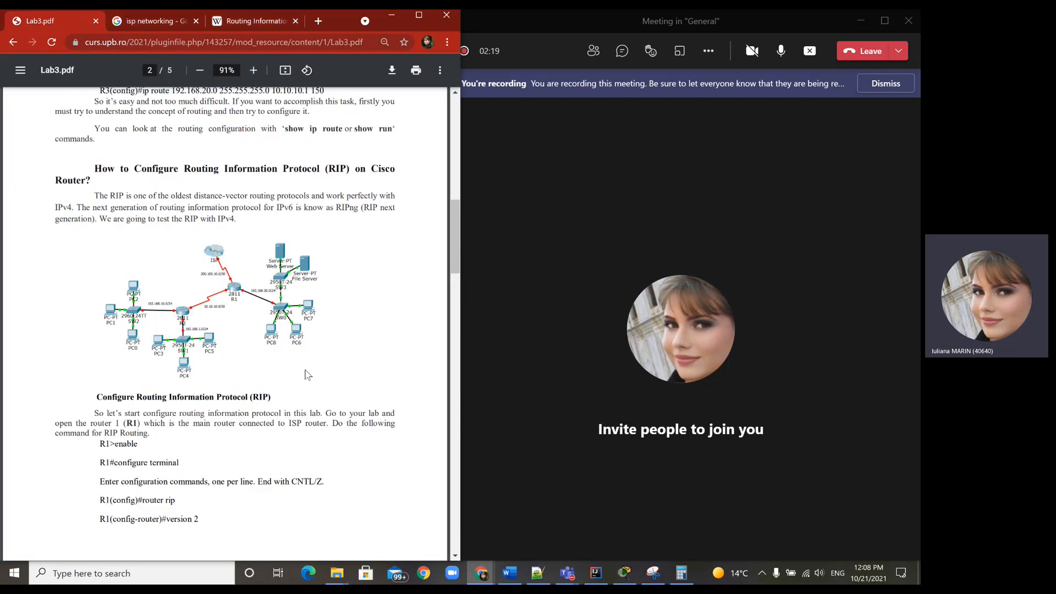
Switch to Cisco Packet Tracer and set PC2's IPv4 default gateway to 192.168.10.1.
left_click(627, 574)
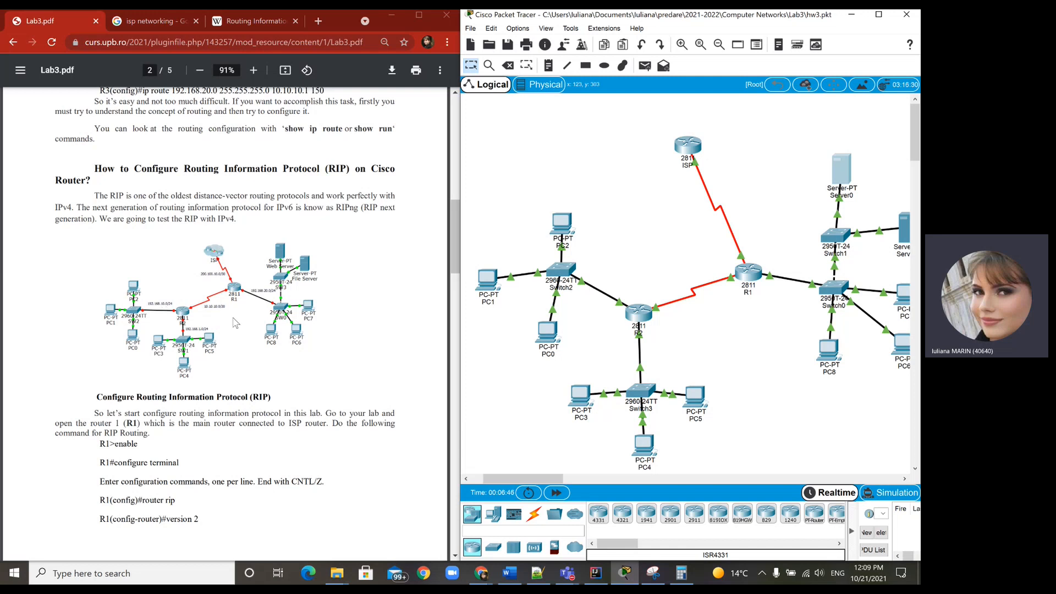
left_click(559, 229)
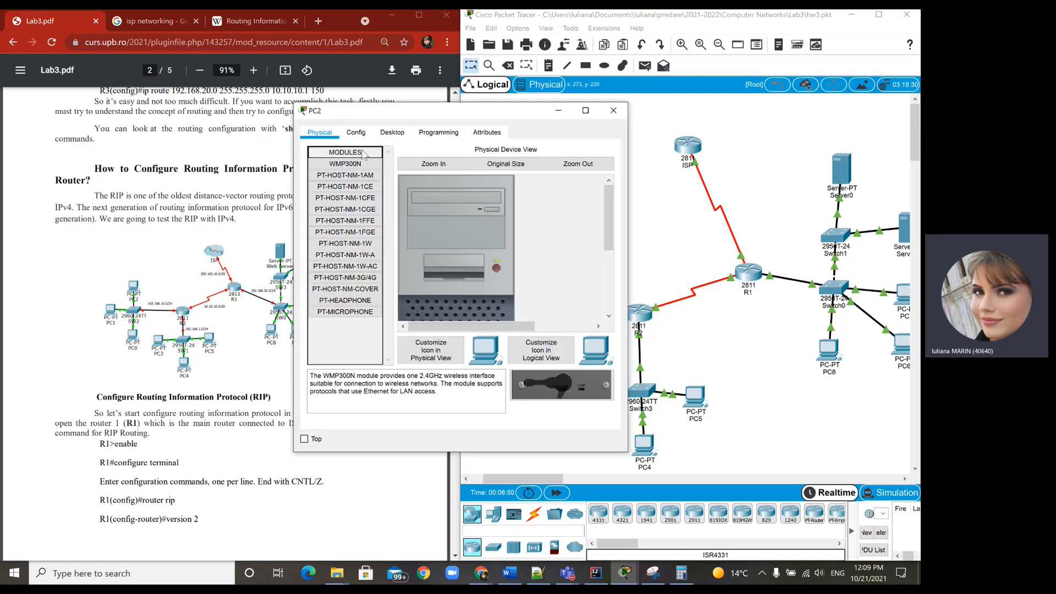
left_click(356, 133)
left_click(476, 259)
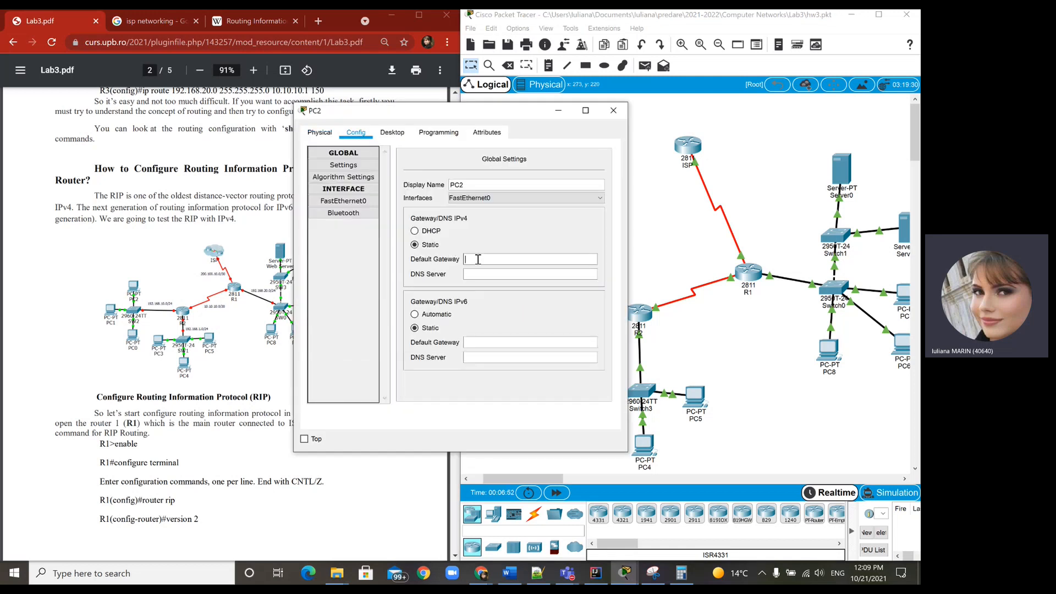
type("192.168.10.1")
Give PC2's FastEthernet0 the static IPv4 address 192.168.10.2 with subnet mask 255.255.255.0 and close its configuration.
left_click(343, 200)
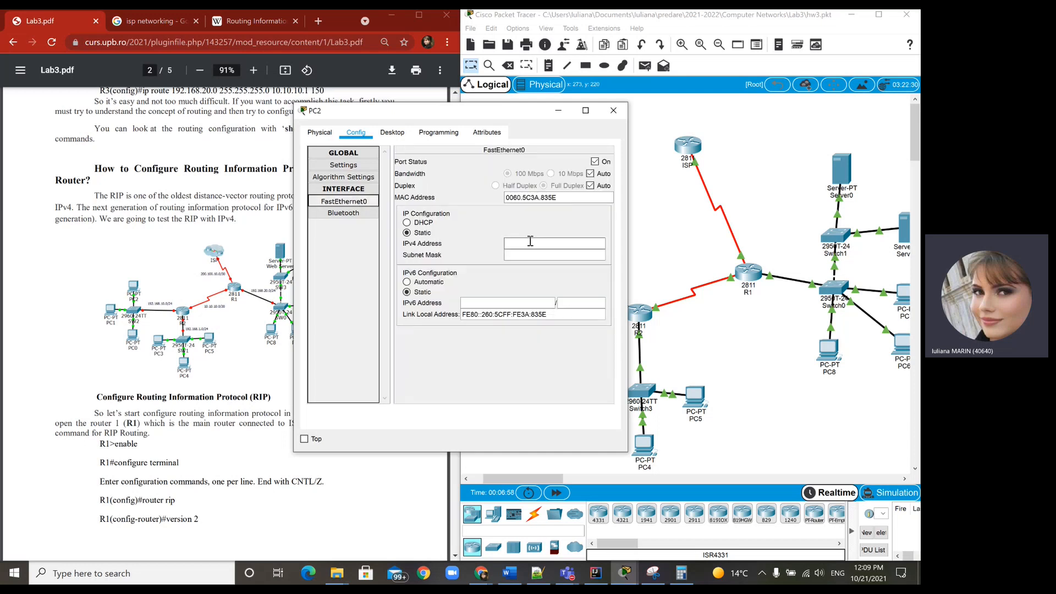
left_click(531, 244)
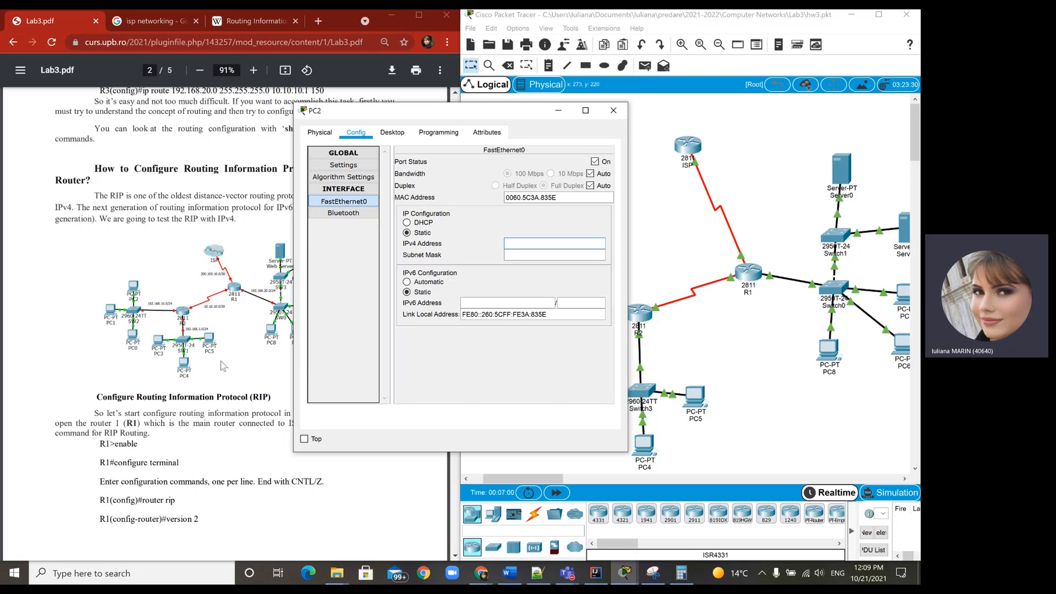
type("192.1168.10.2")
left_click(563, 255)
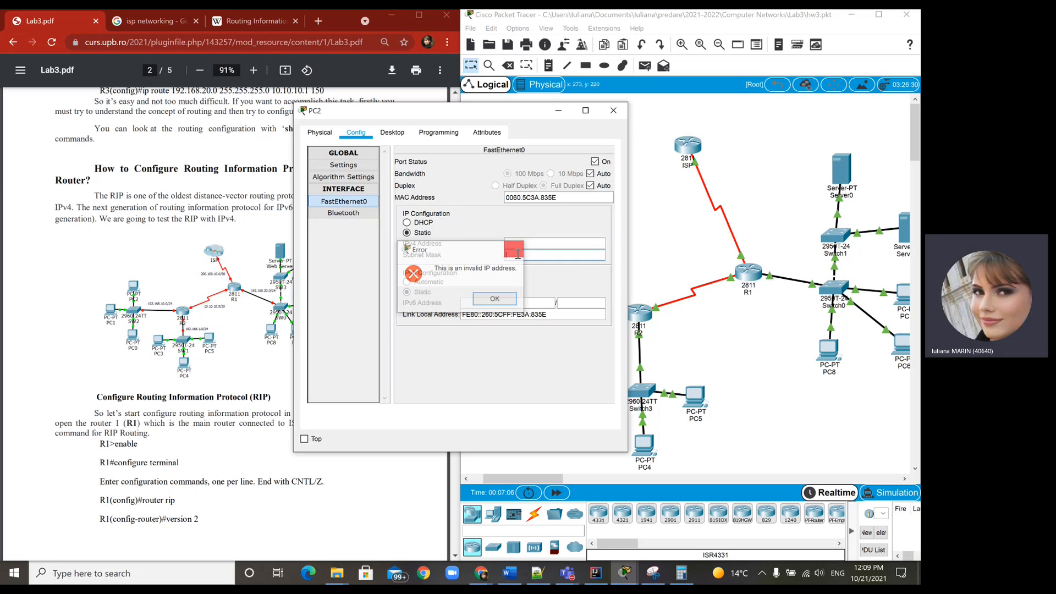
key("Return")
type("192.168.10.2")
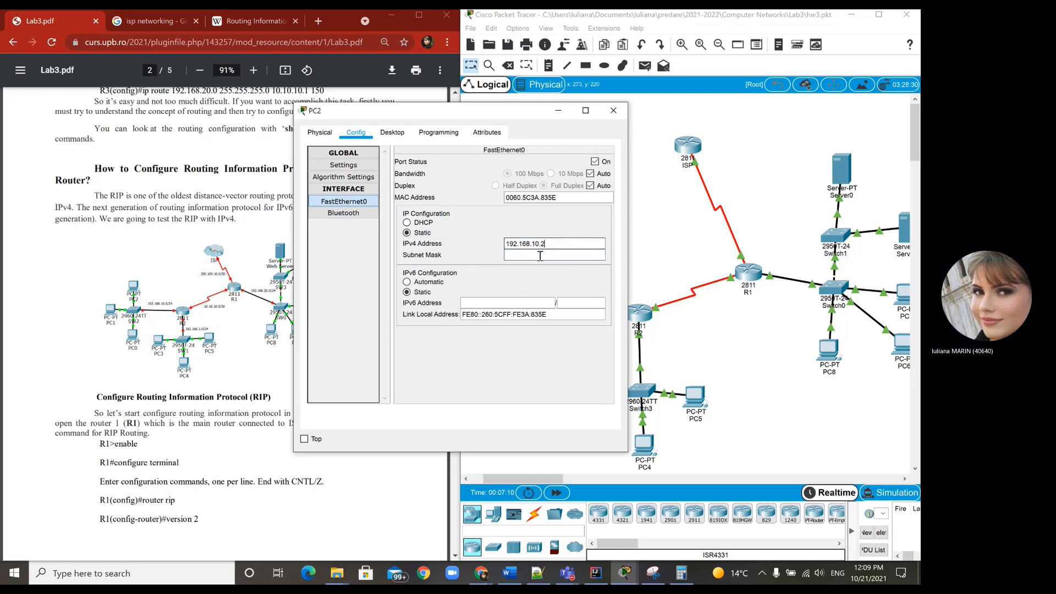
left_click(539, 254)
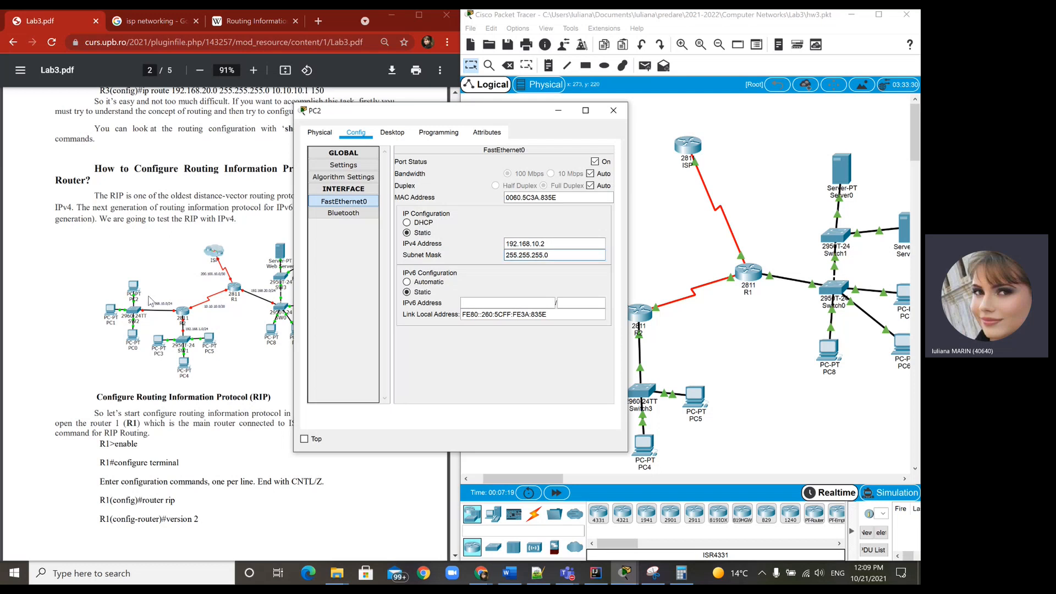
left_click(614, 110)
Set PC1's IPv4 default gateway to 192.168.10.1.
left_click(478, 242)
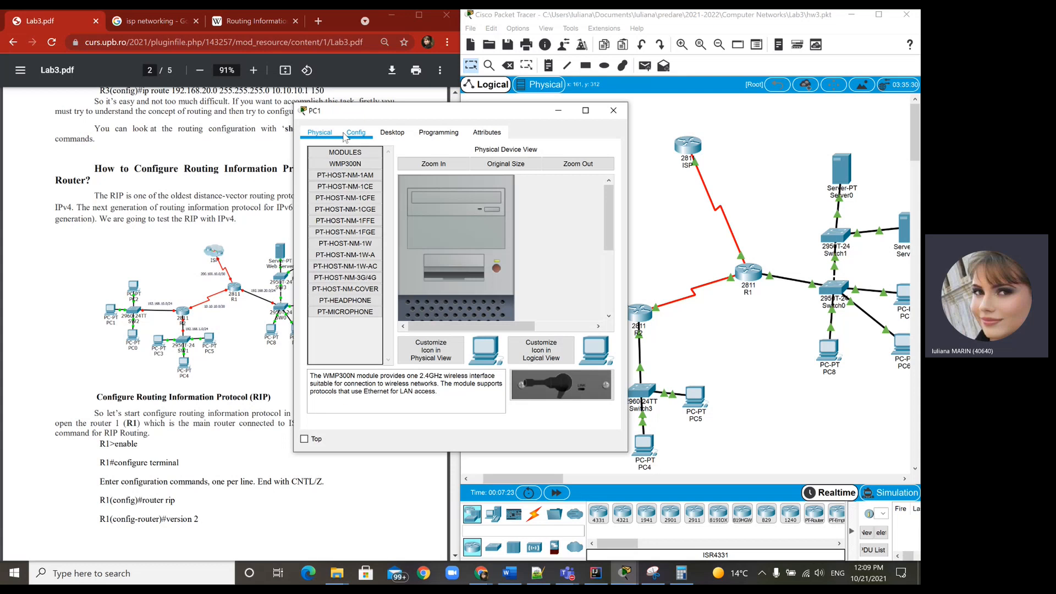
left_click(355, 133)
left_click(476, 259)
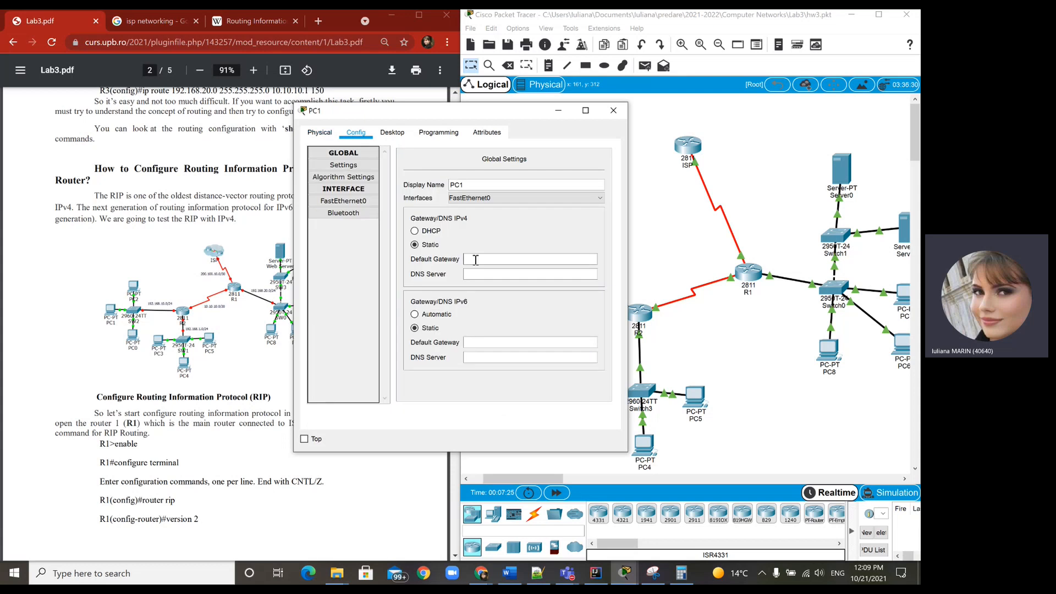
type("192.168")
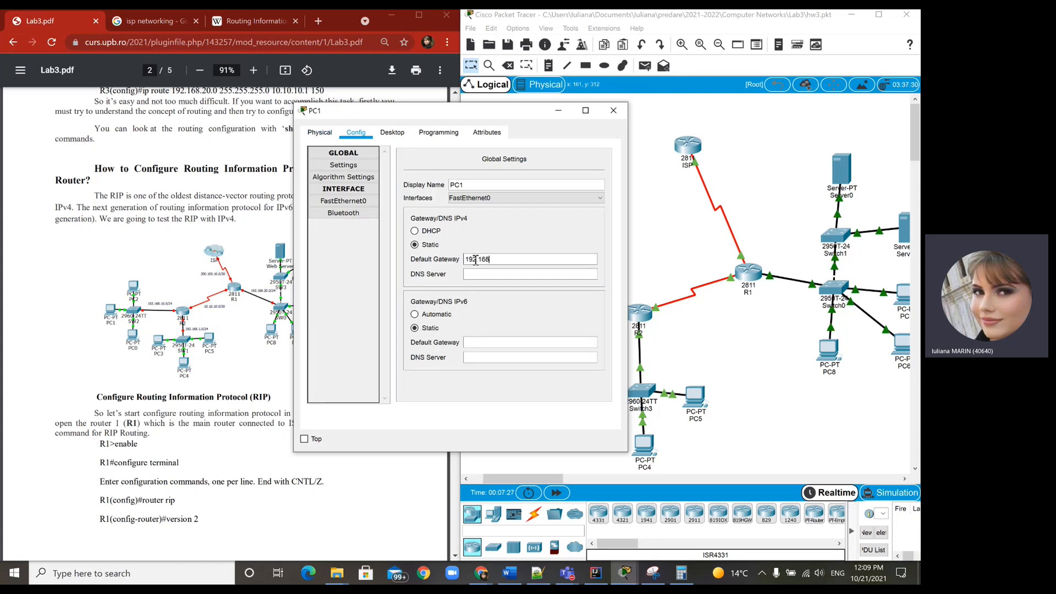
type(".10.1")
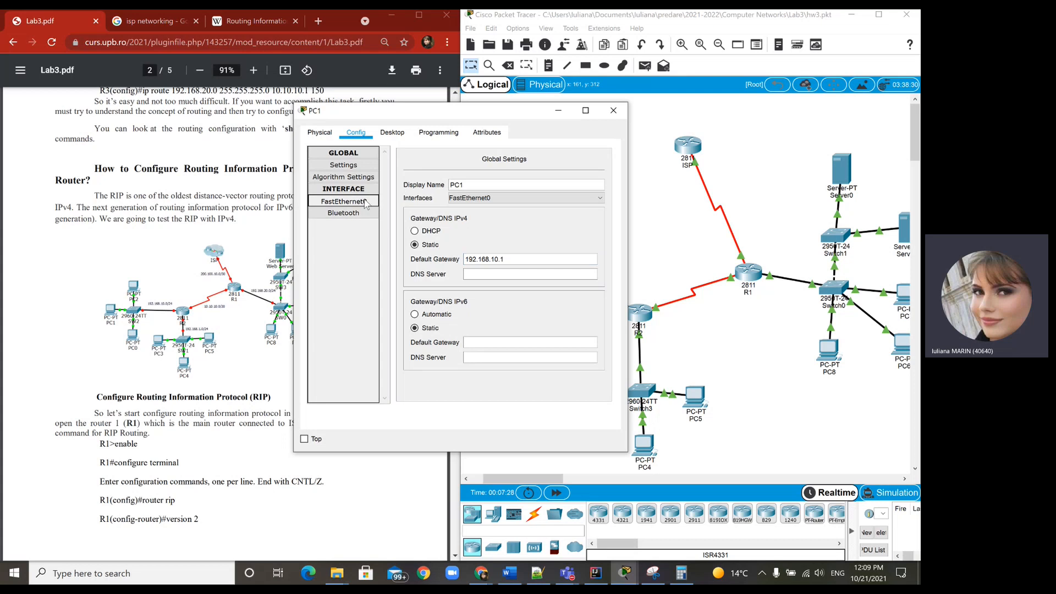
Give PC1's FastEthernet0 the static IPv4 address 192.168.10.3 with subnet mask 255.255.255.0 and close its configuration.
left_click(343, 201)
type("192.1")
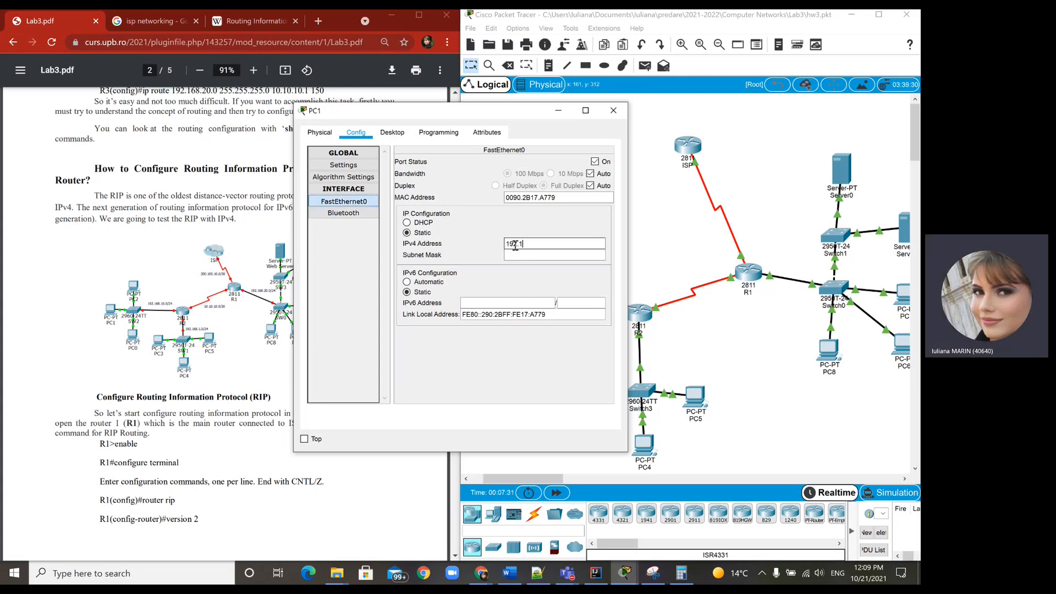
type("68.10.3")
key("Tab")
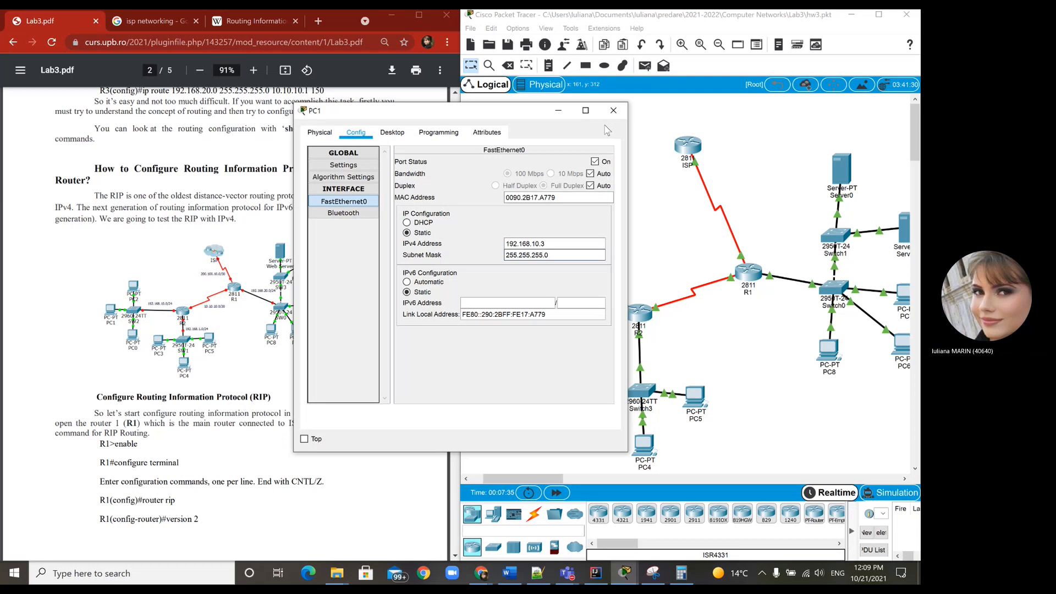
left_click(613, 110)
Set PC0's IPv4 default gateway to 192.168.10.1.
left_click(548, 337)
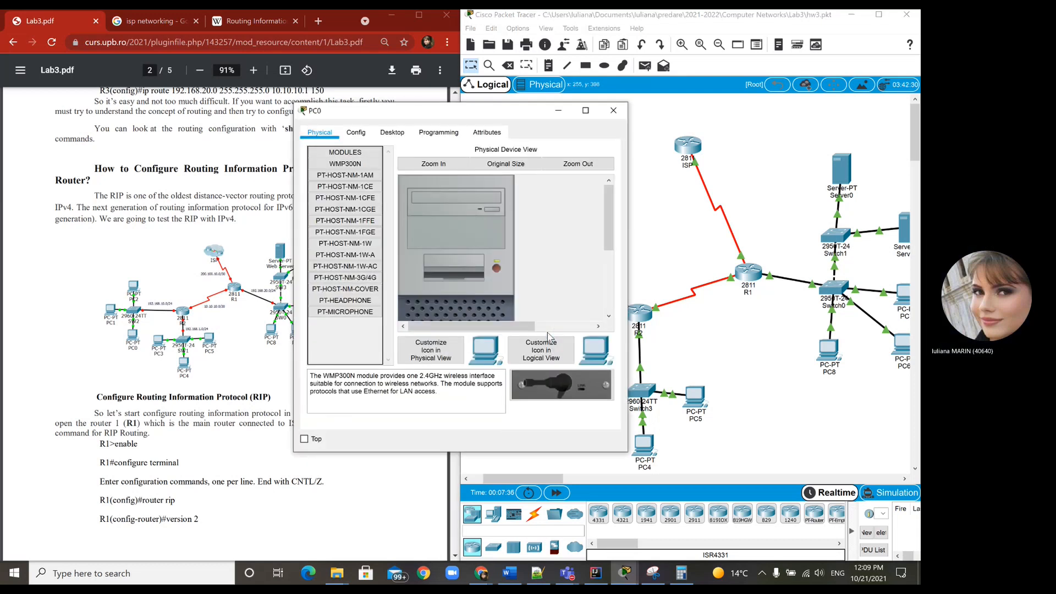
left_click(356, 132)
left_click(482, 260)
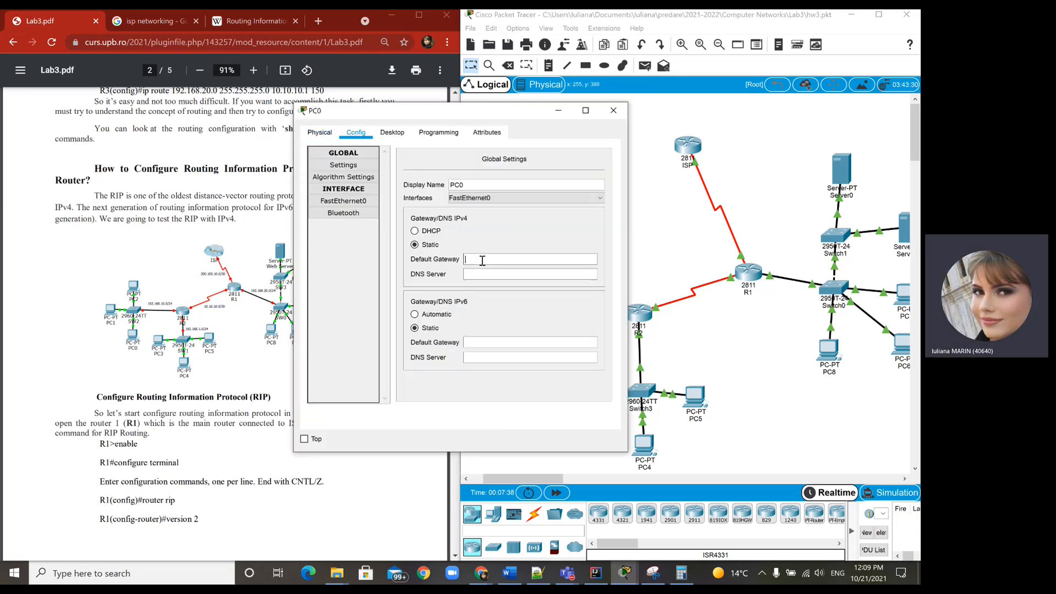
type("192.168.10.1")
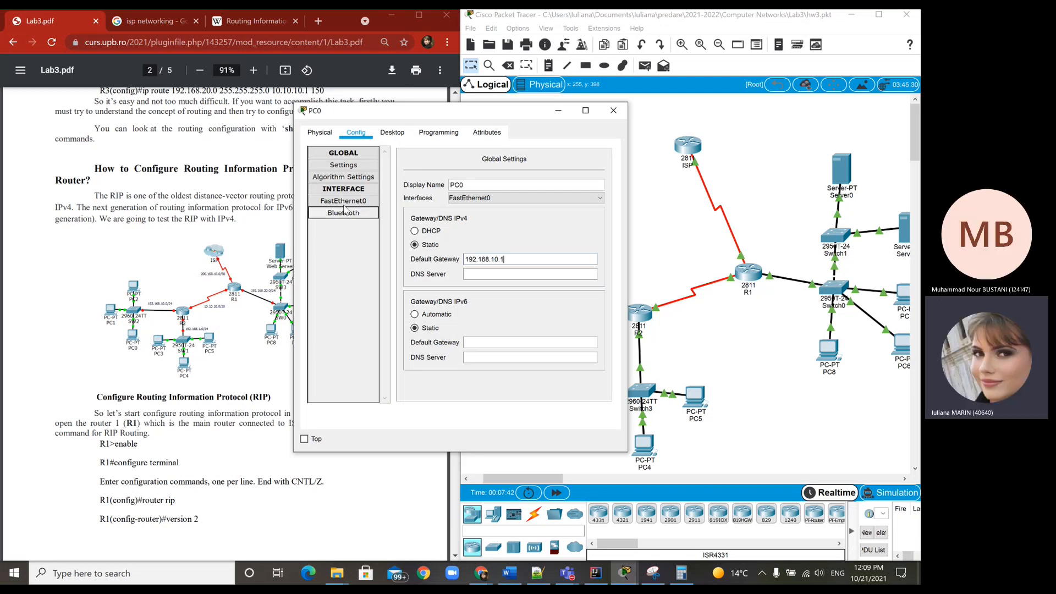
Give PC0's FastEthernet0 the static IPv4 address 192.168.10.4, fill in its subnet mask, and close its configuration.
left_click(343, 202)
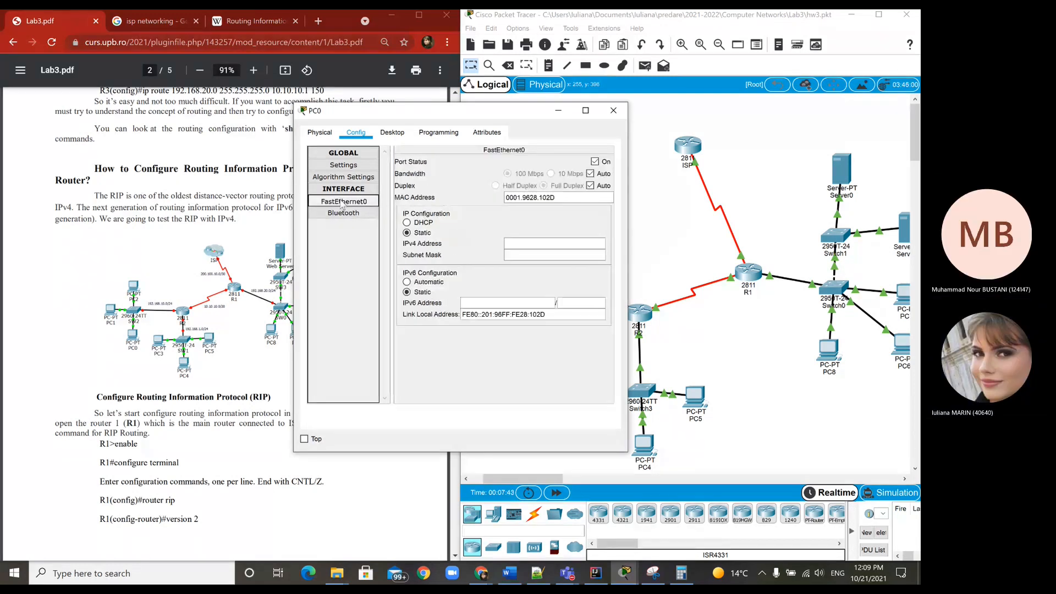
left_click(551, 244)
type("192.168")
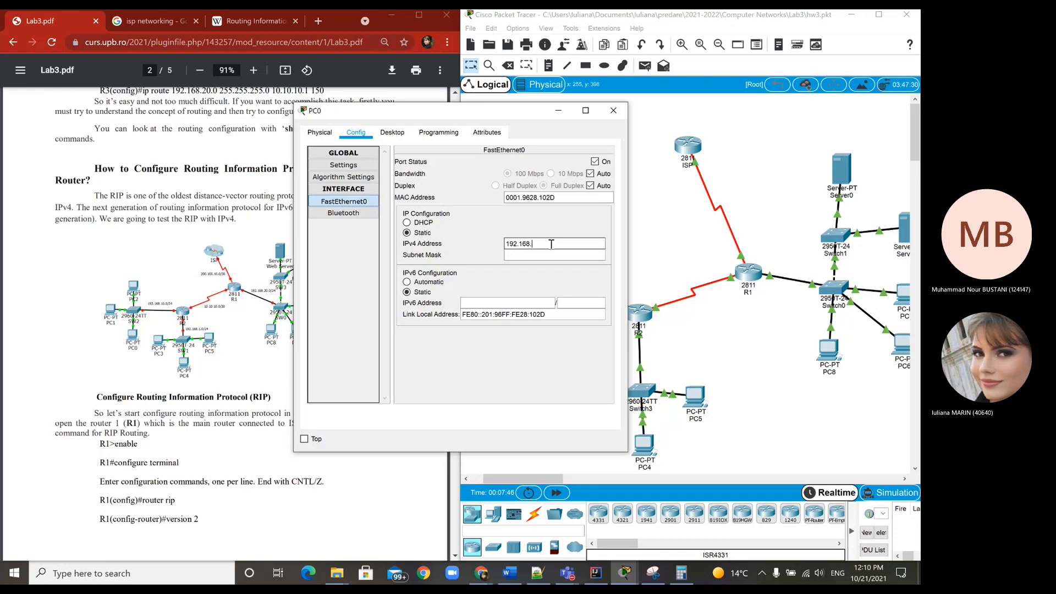
type(".10")
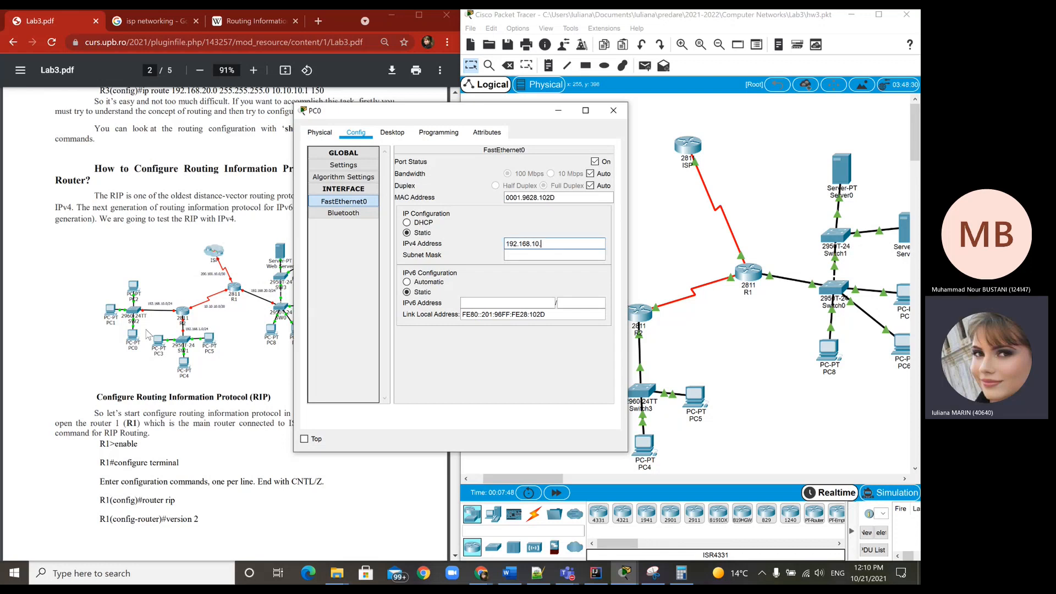
type(".4")
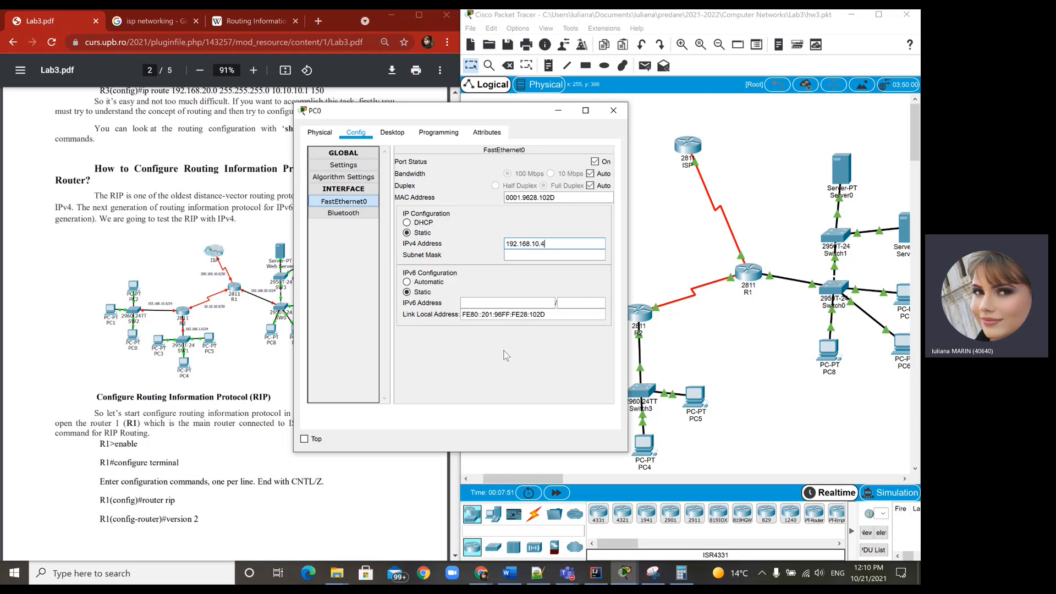
left_click(550, 254)
left_click(613, 110)
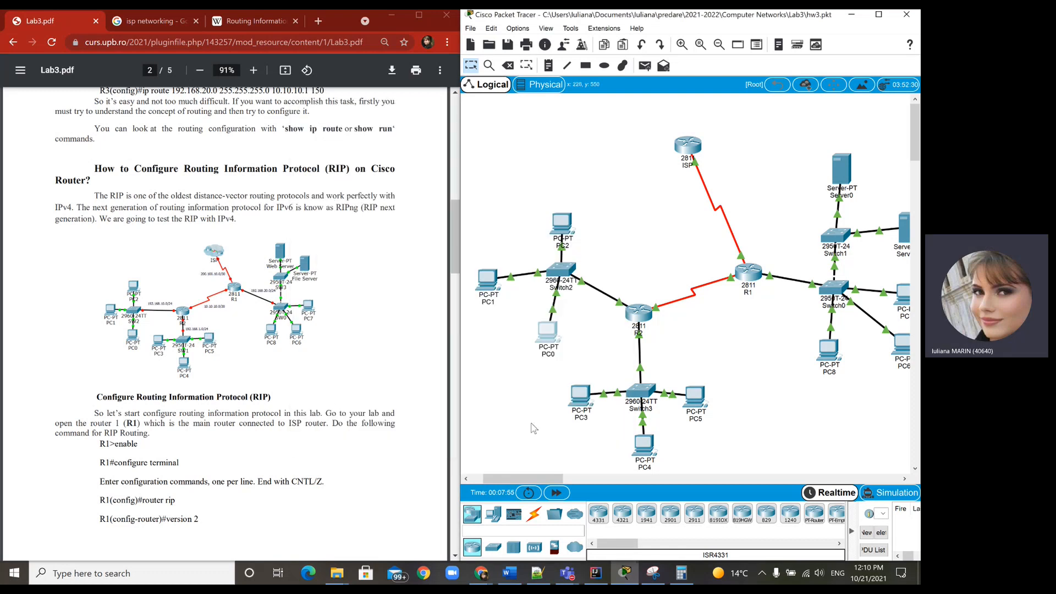
Set PC3's IPv4 default gateway to 192.168.1.1.
left_click(588, 400)
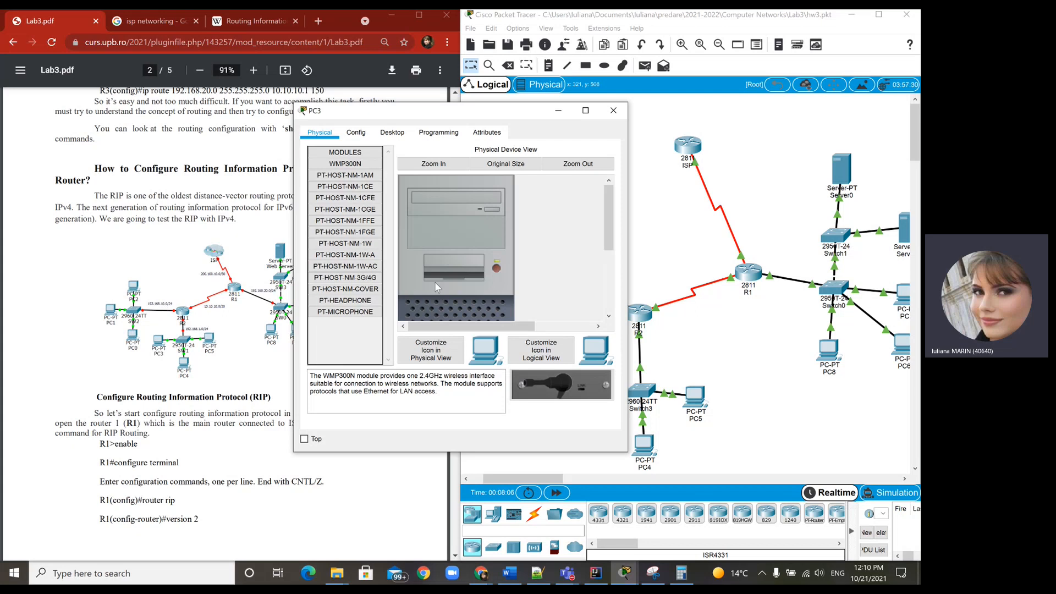
left_click(357, 134)
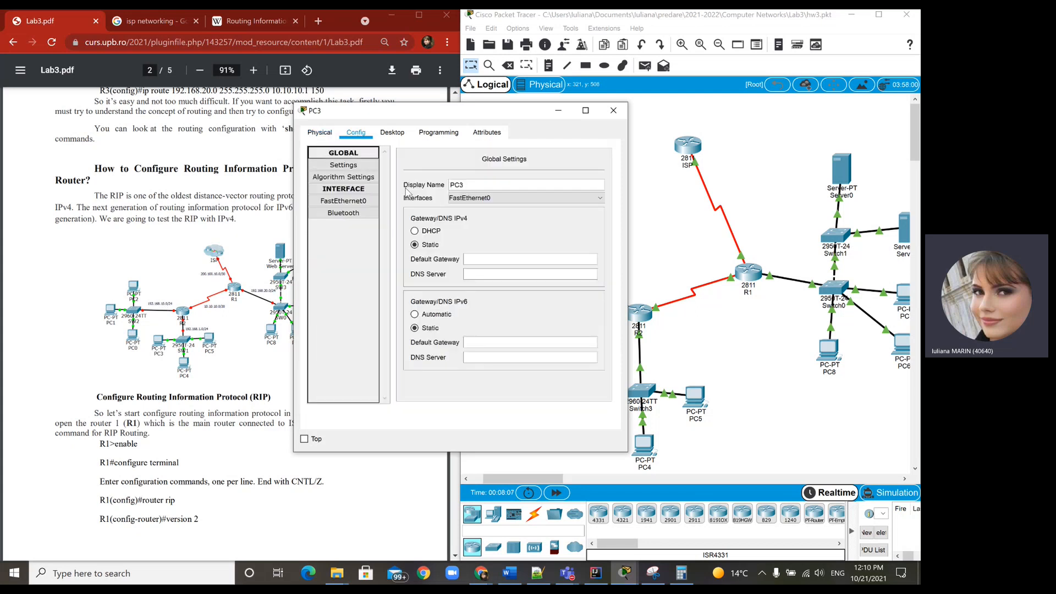
left_click(473, 257)
type("192.1")
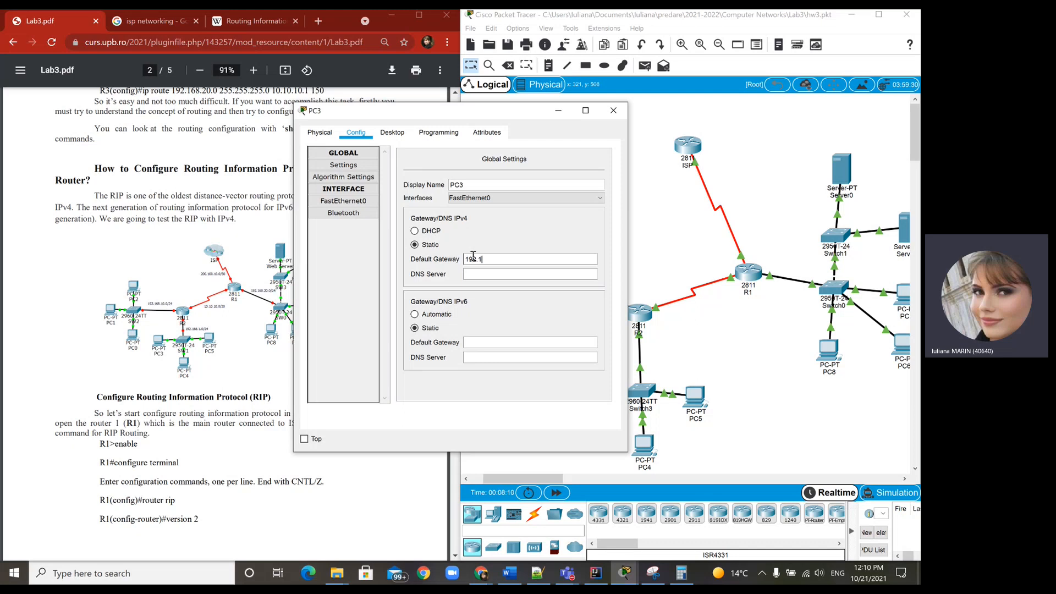
type("68.1.1")
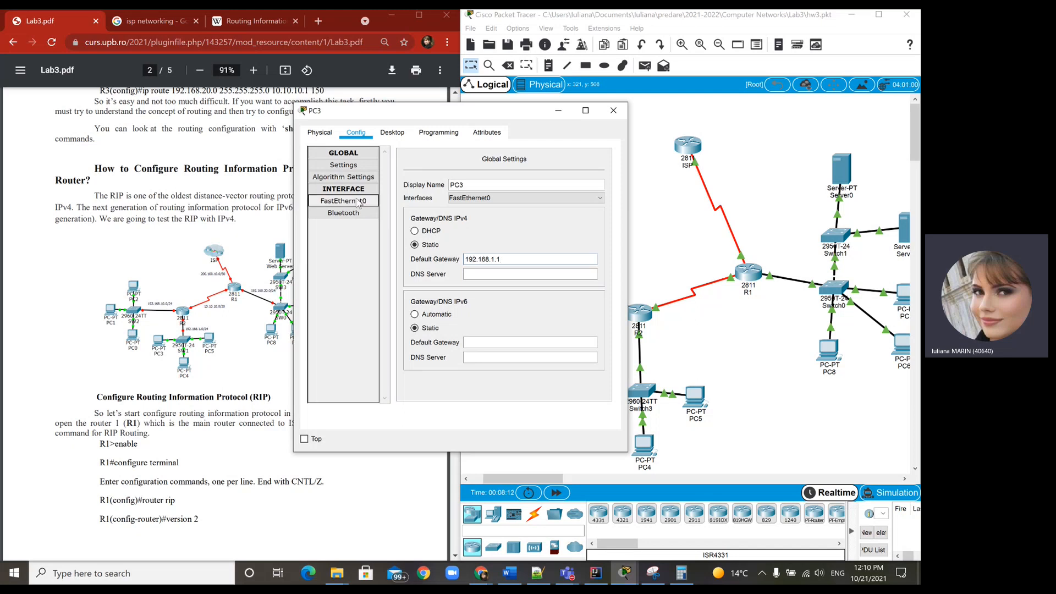
Give PC3's FastEthernet0 the static IPv4 address 192.168.1.2 with subnet mask 255.255.255.0 and close its configuration.
left_click(343, 201)
left_click(543, 244)
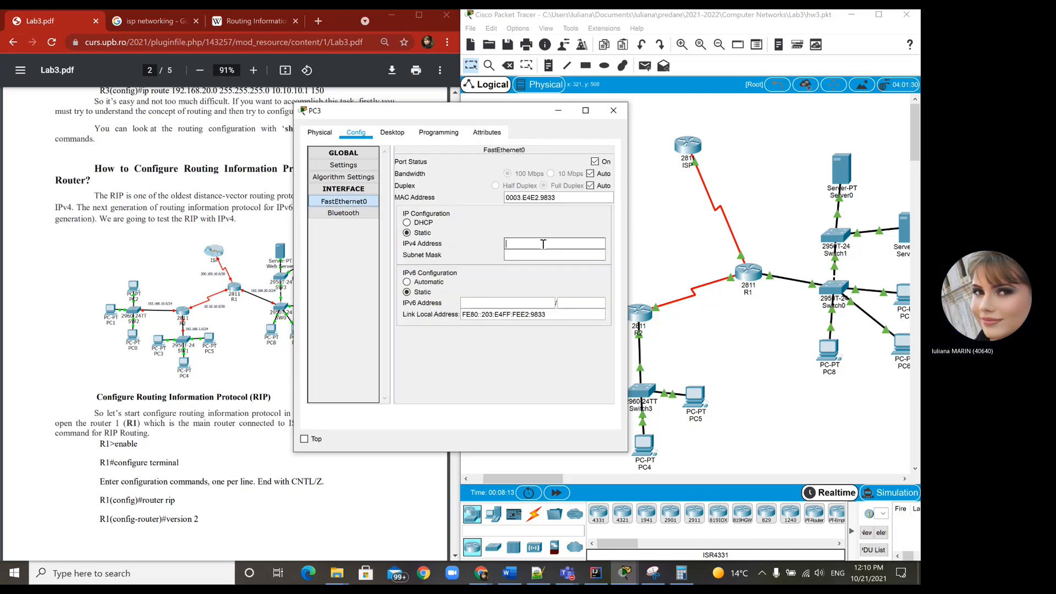
type("192.168.1.")
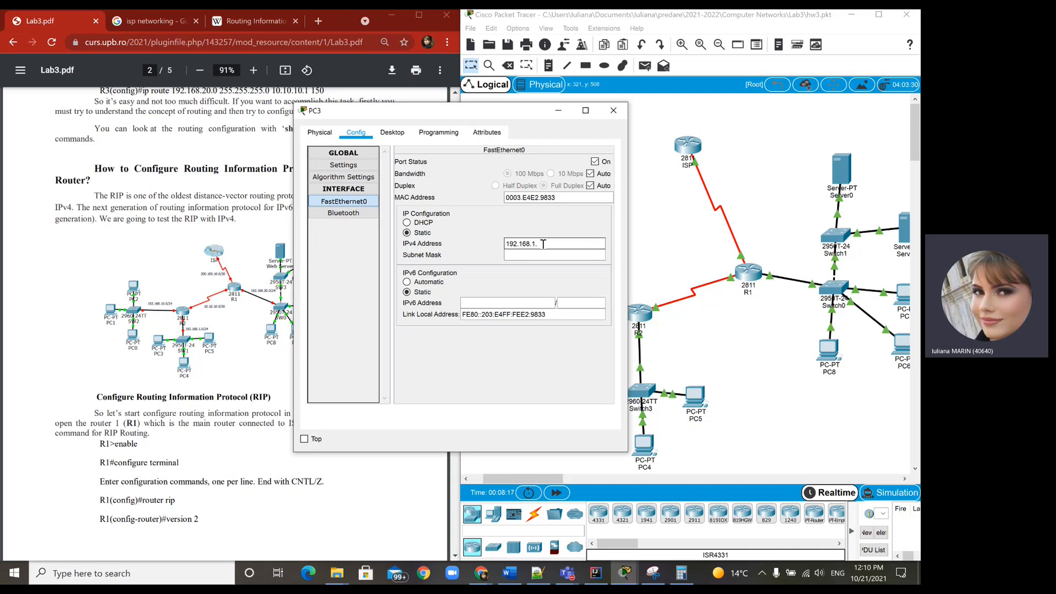
type("2")
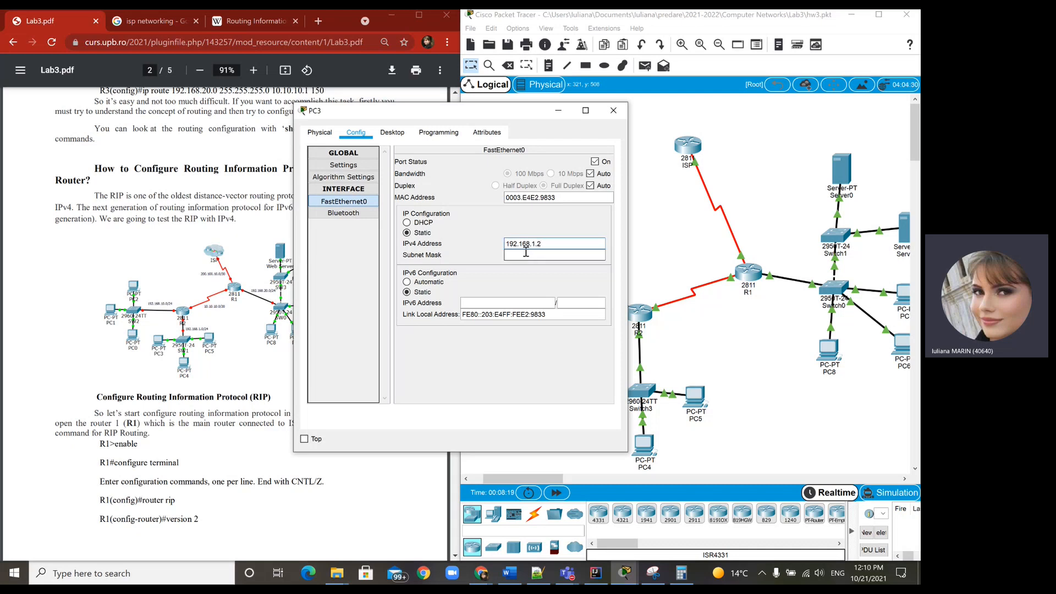
left_click(525, 254)
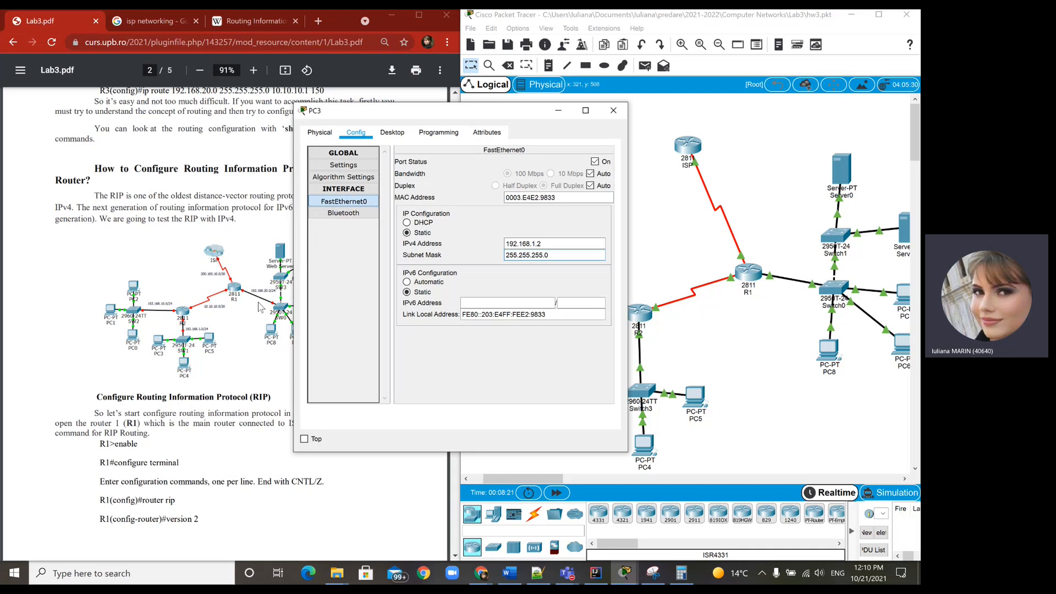
left_click(613, 110)
Set PC4's IPv4 default gateway to 192.168.1.1.
left_click(643, 450)
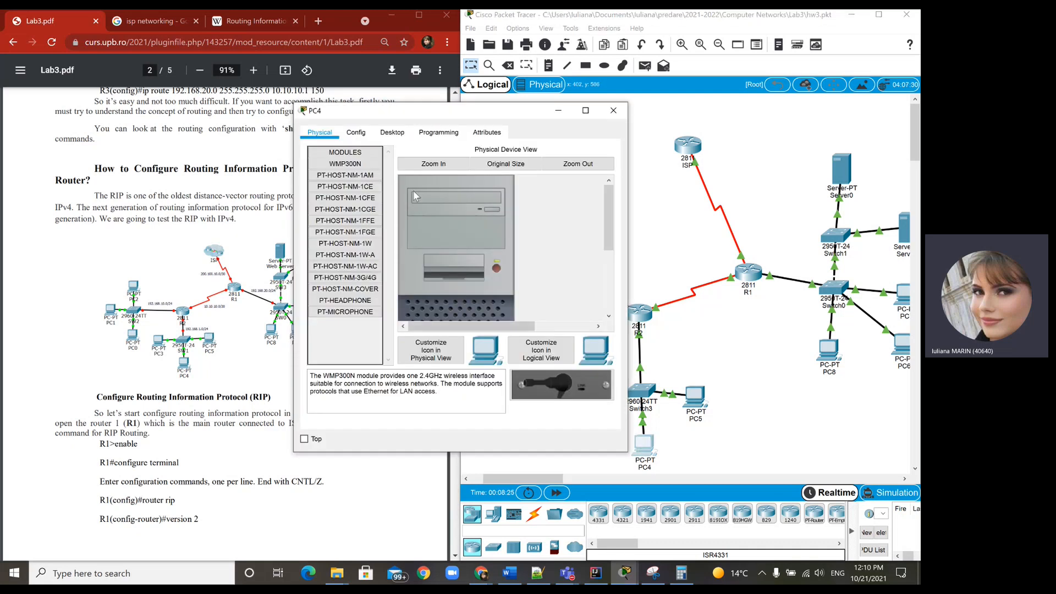
left_click(356, 132)
left_click(492, 259)
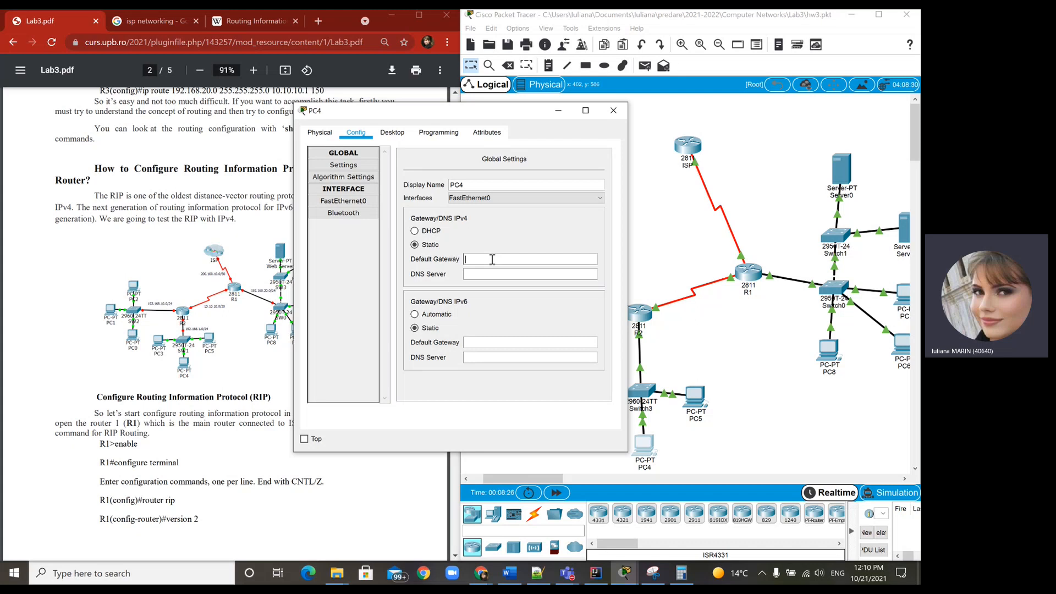
type("192.168.1.1")
Give PC4's FastEthernet0 the static IPv4 address 192.168.1.3 with subnet mask 255.255.255.0 and close its configuration.
left_click(343, 201)
left_click(529, 244)
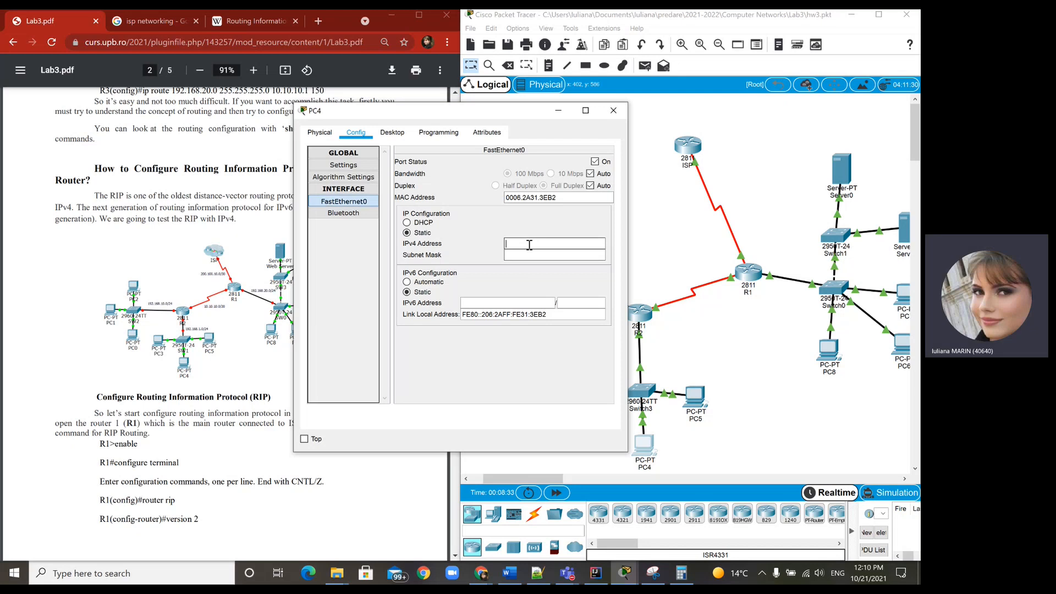
type("192.168")
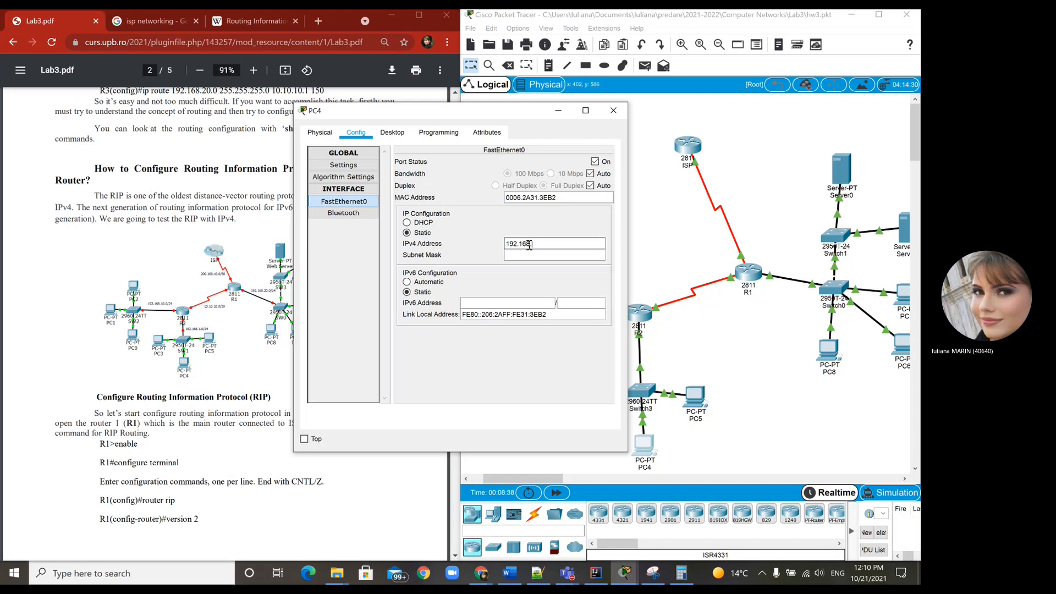
type(".1.3")
key("Tab")
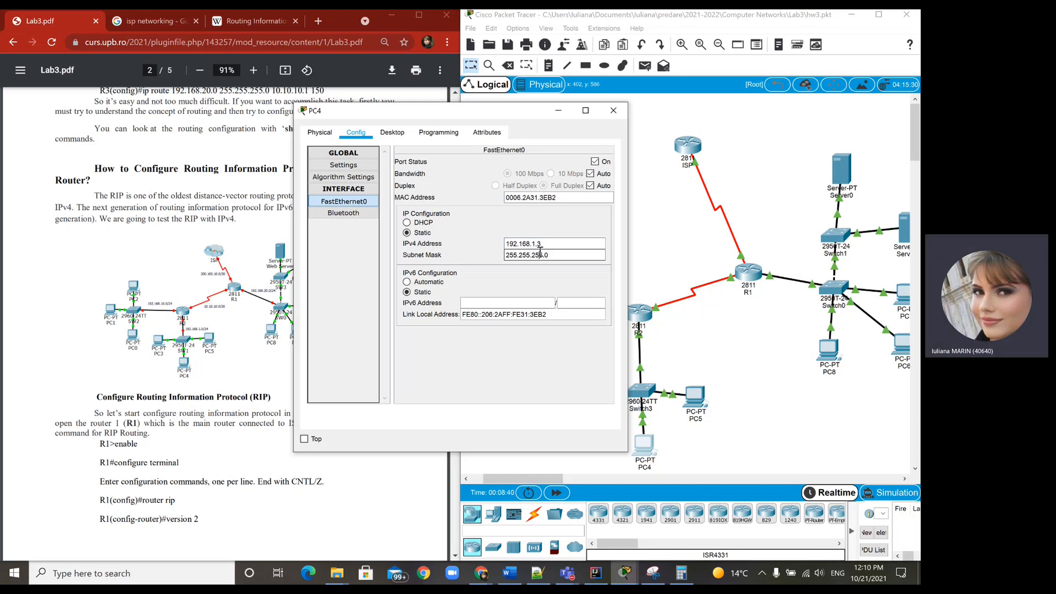
left_click(618, 112)
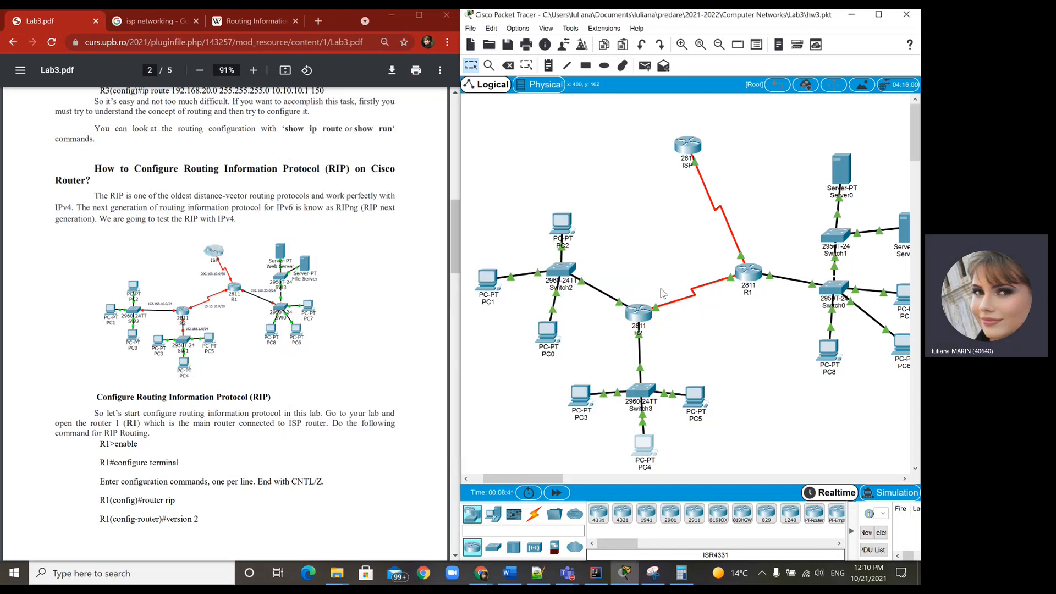
Set PC5's IPv4 default gateway to 192.168.1.1.
left_click(695, 399)
left_click(355, 133)
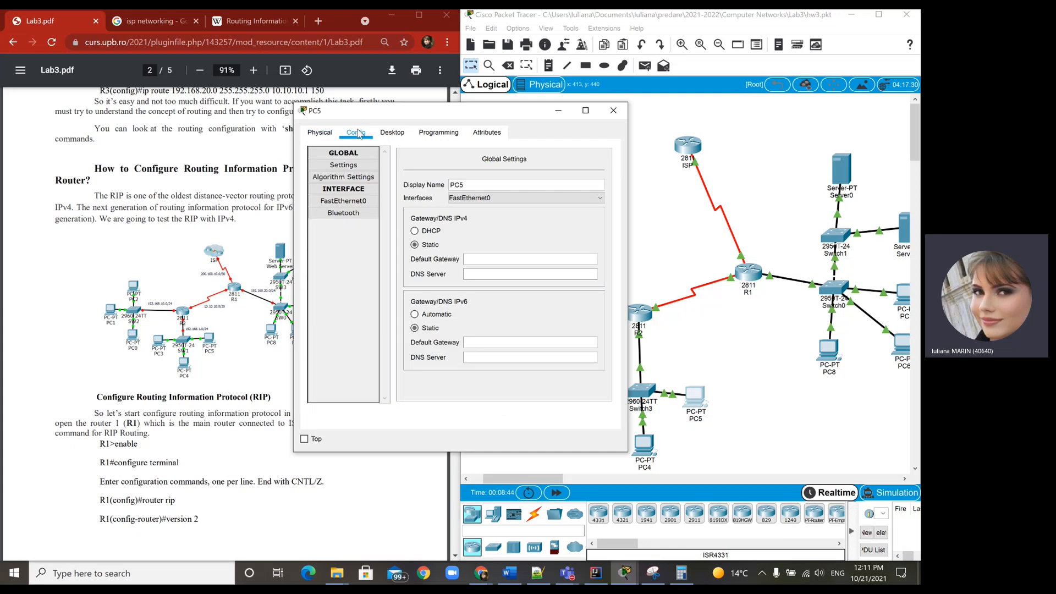
left_click(477, 257)
type("192")
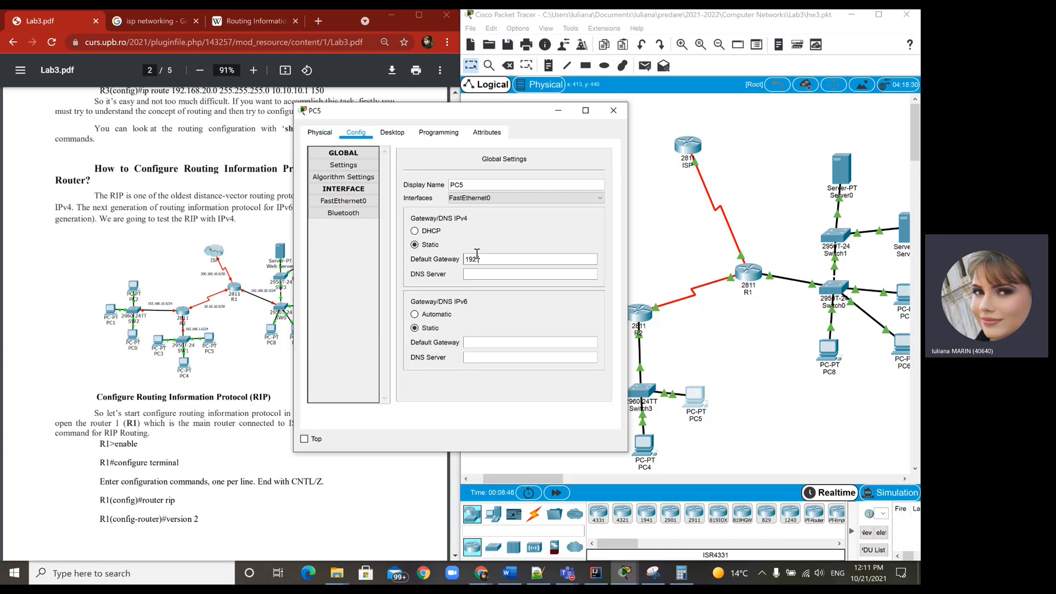
type(".168.1.1")
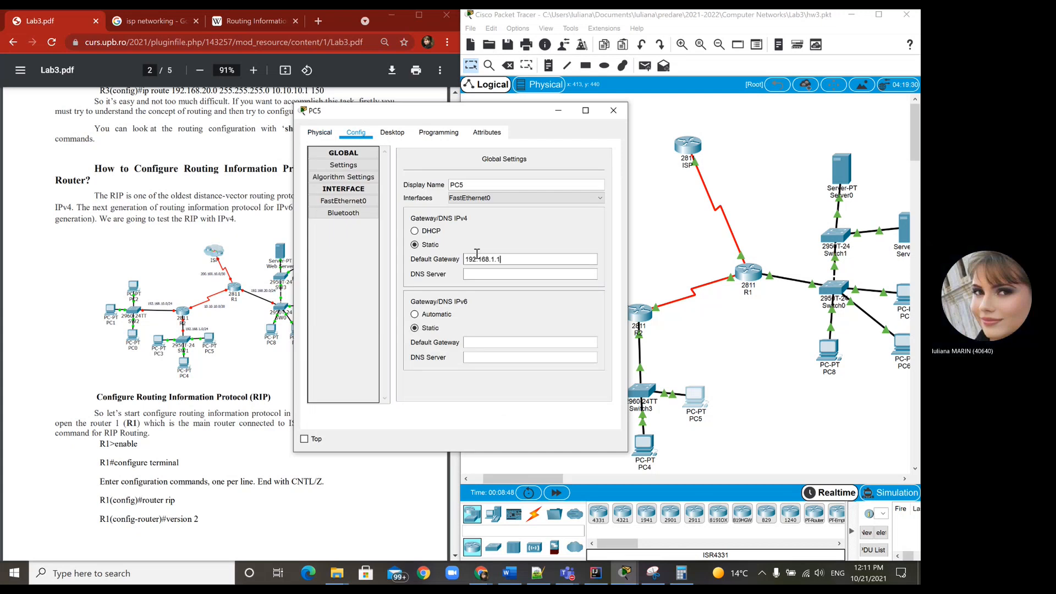
Give PC5's FastEthernet0 the static IPv4 address 192.168.1.4, fill in its subnet mask, and close its configuration.
left_click(343, 201)
left_click(515, 243)
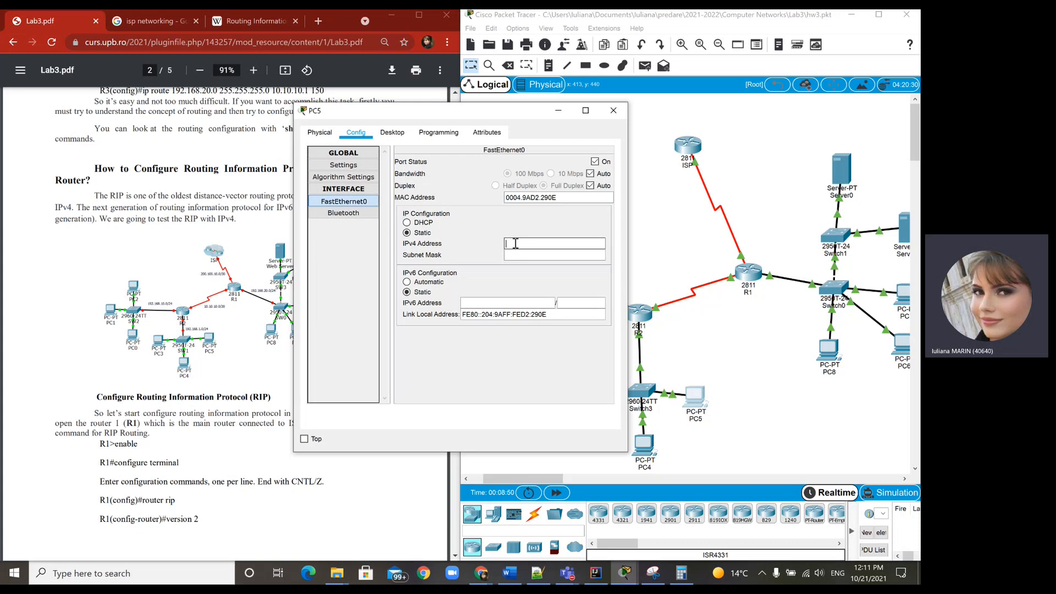
type("192.168")
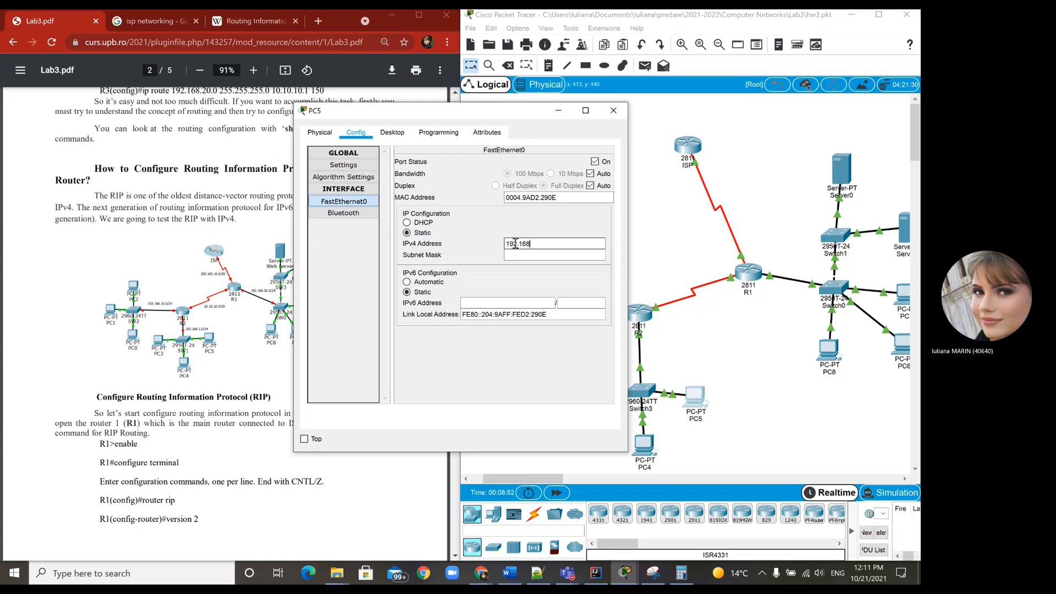
type(".1.4")
key("Tab")
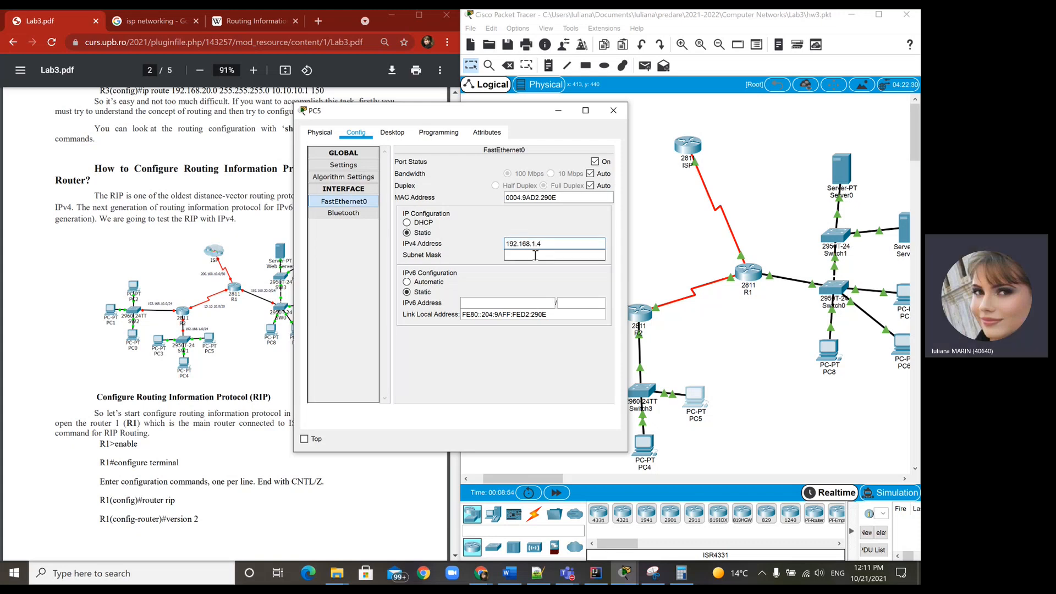
left_click(614, 110)
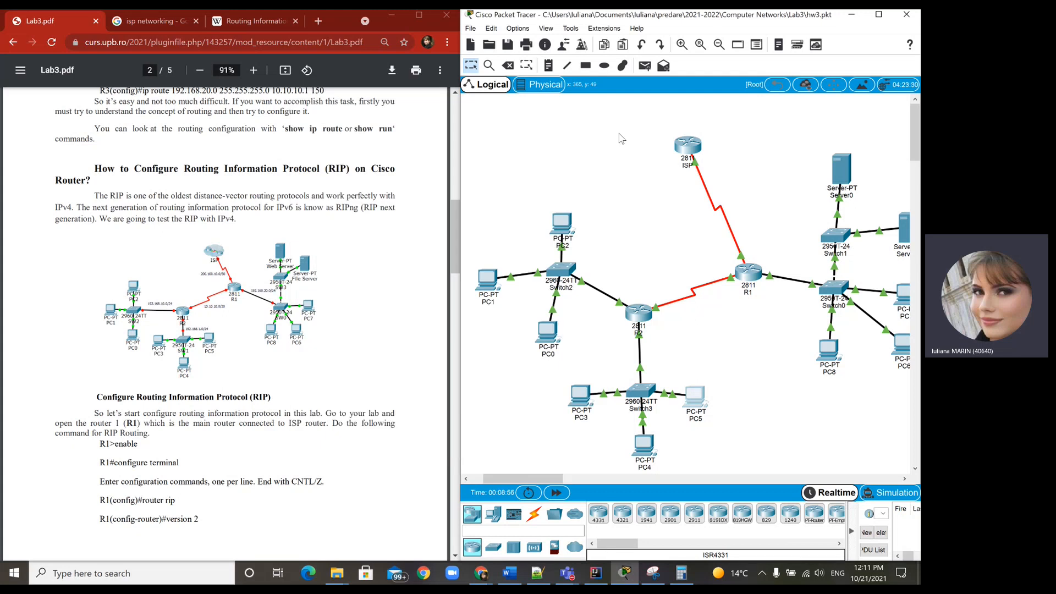
Open the FastEthernet0/0 interface settings of router R2.
scroll(741, 345, "right", 3)
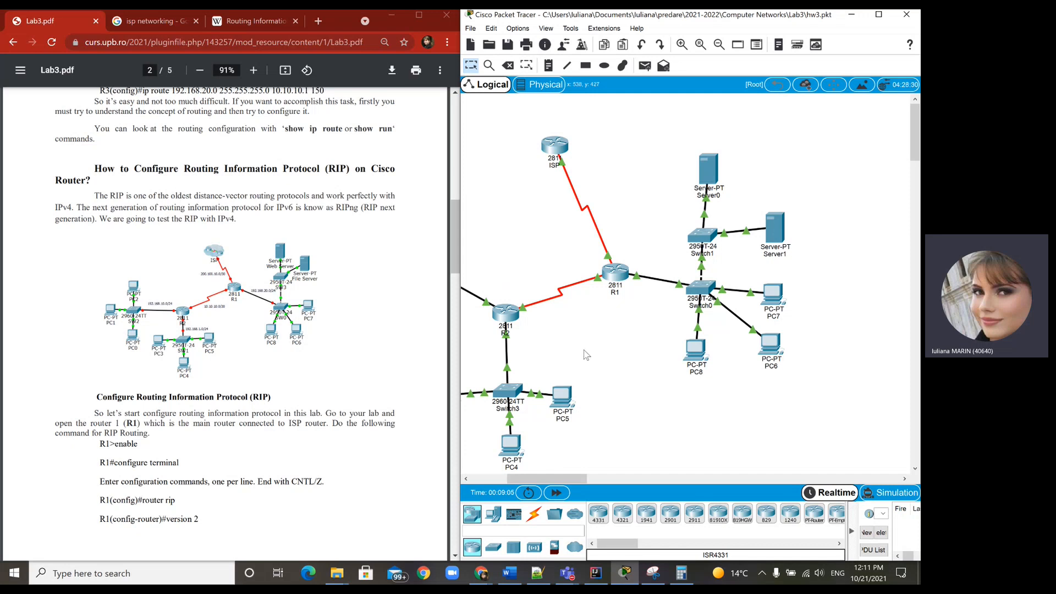
scroll(584, 356, "left", 2)
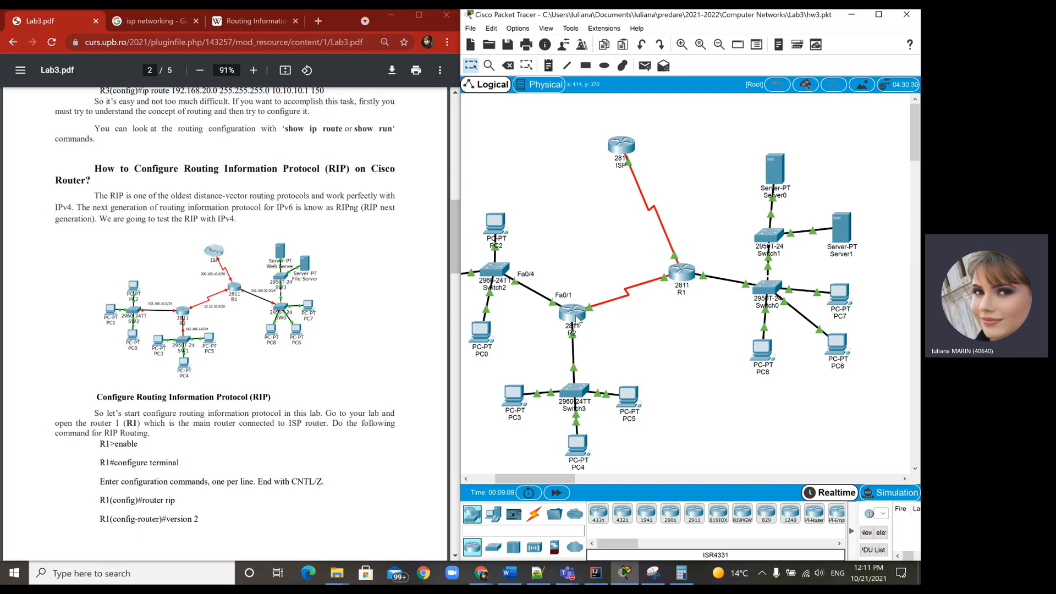
left_click(576, 317)
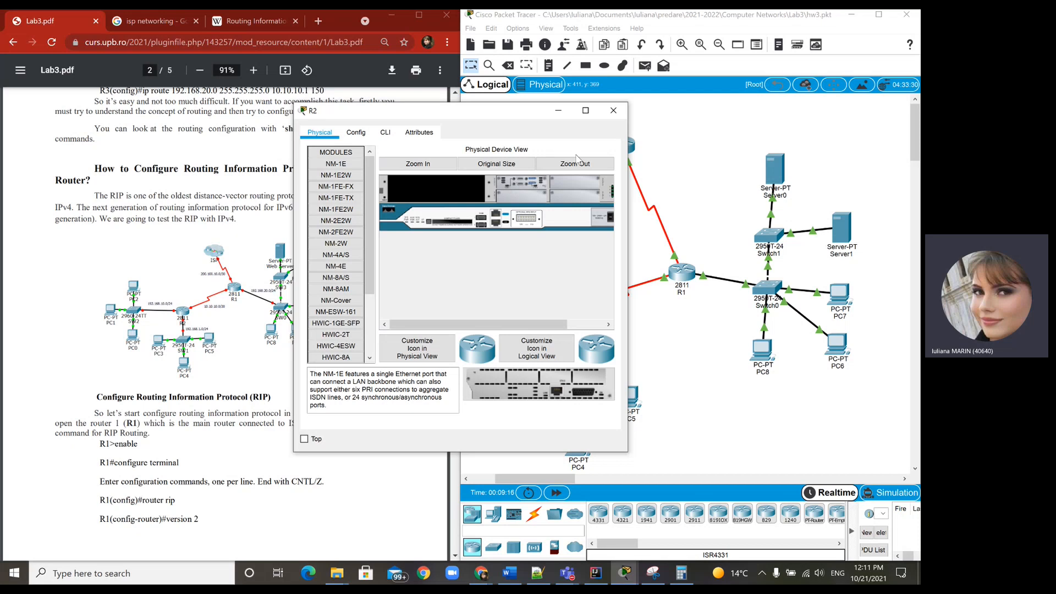
left_click(586, 110)
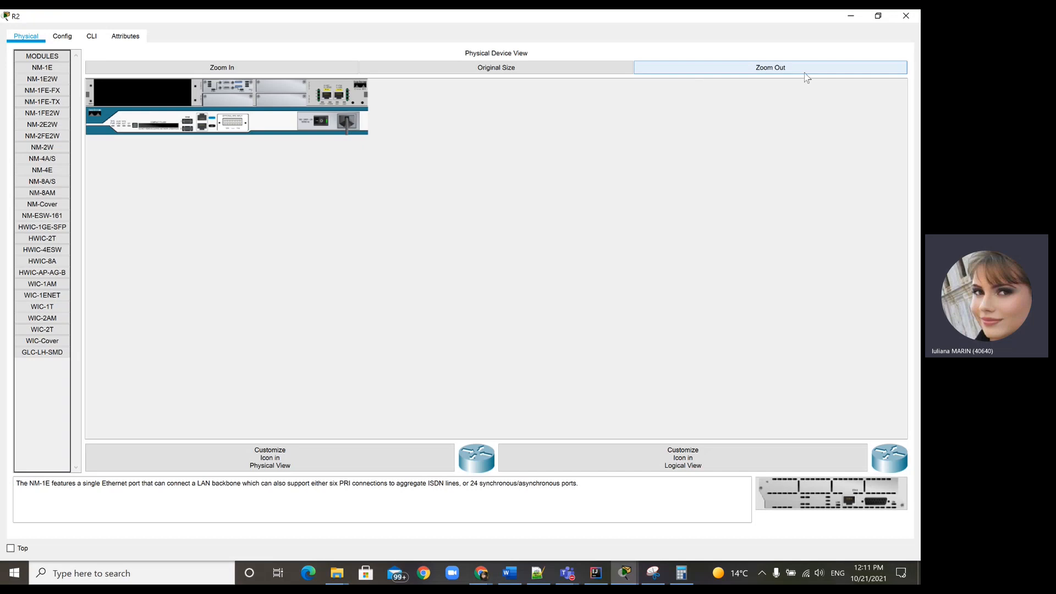
key("super+Right")
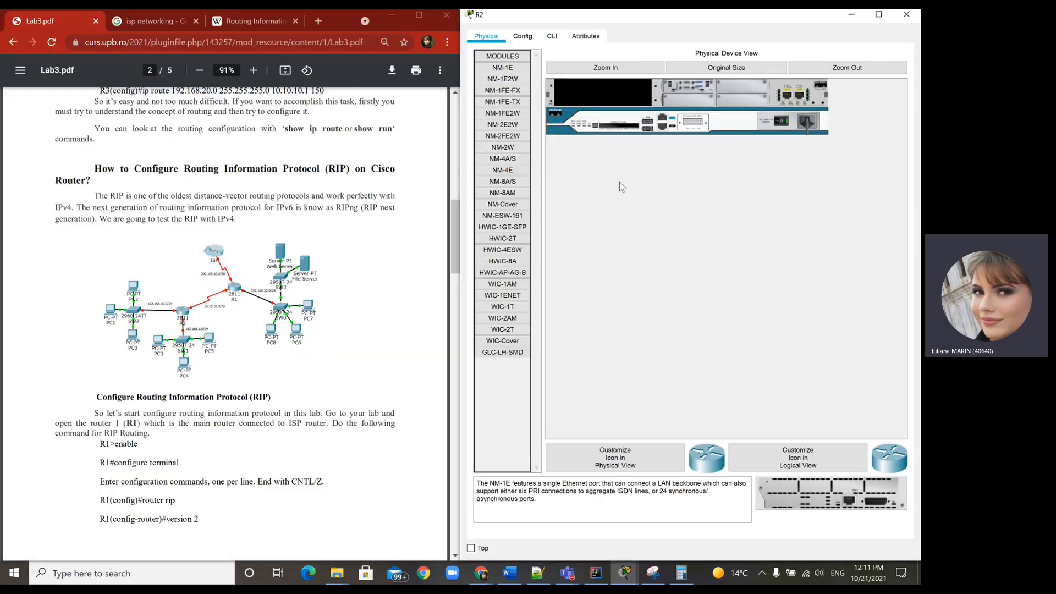
left_click(522, 36)
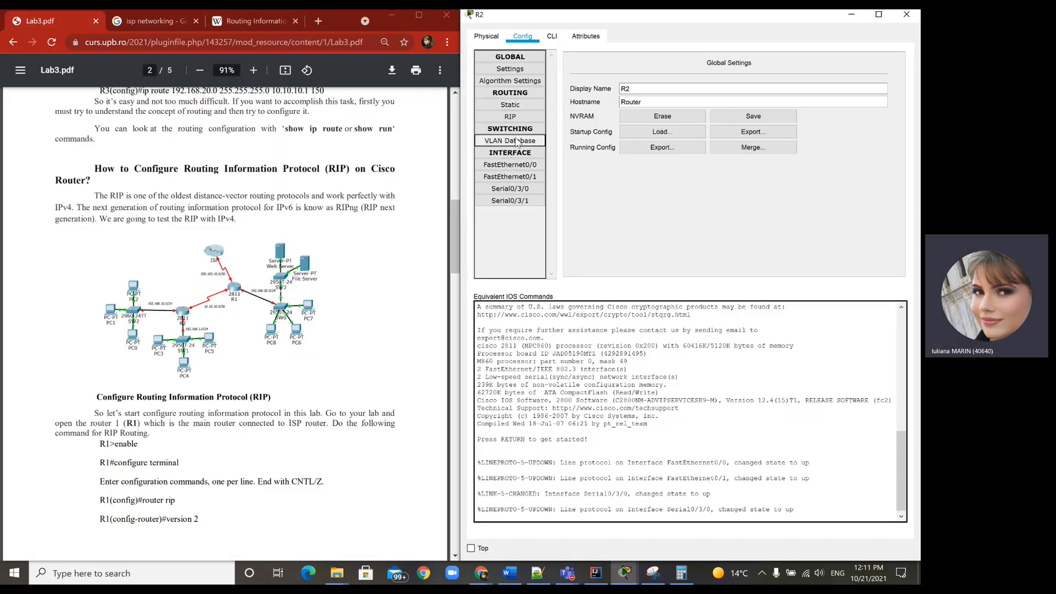
left_click(522, 166)
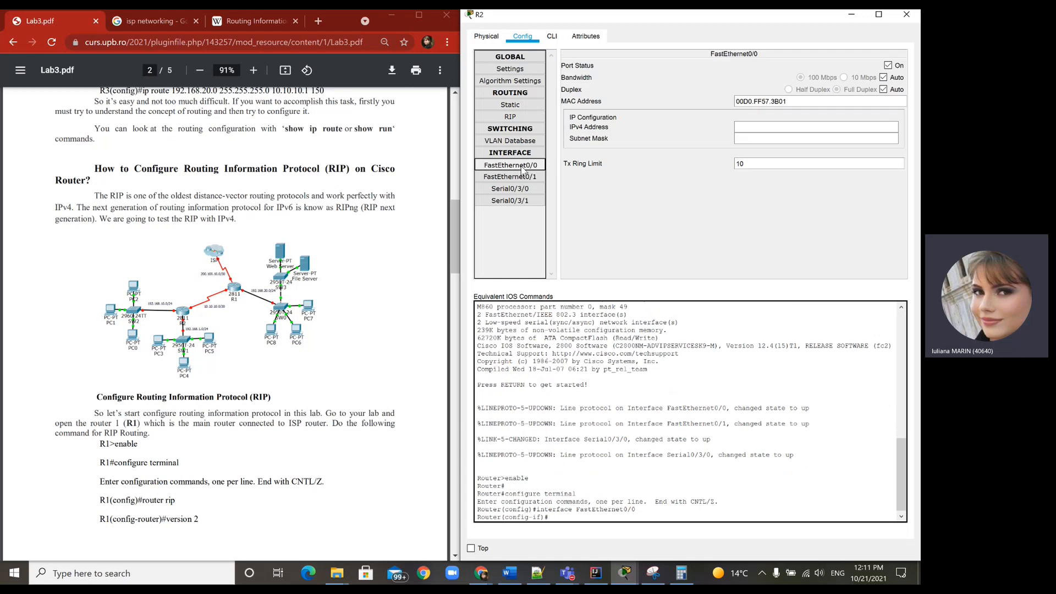
Move R2's configuration window clear of the topology and switch off the FastEthernet0/0 port.
left_click(877, 16)
left_click(877, 16)
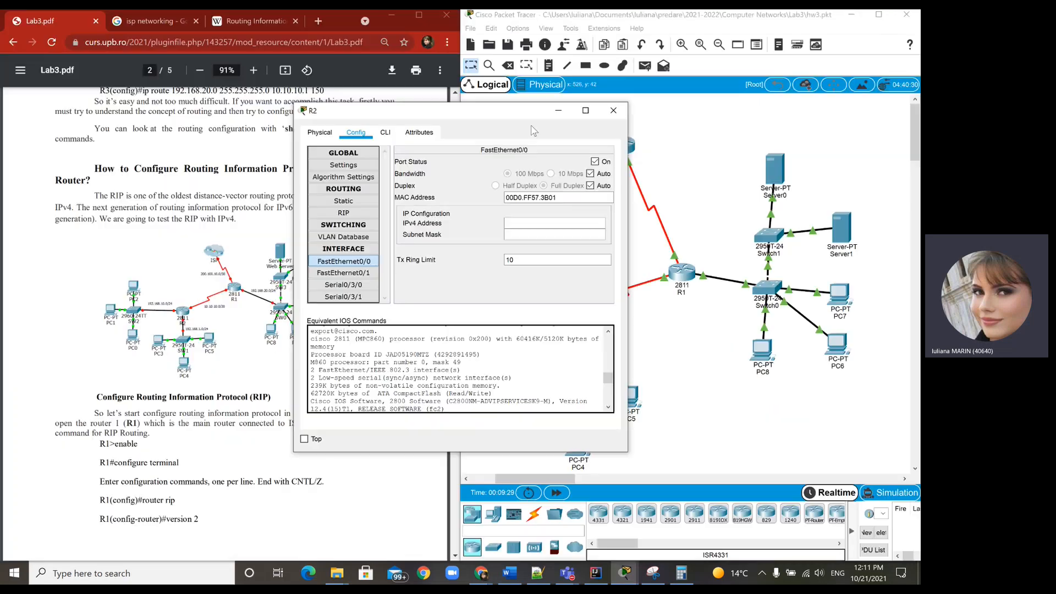
left_click_drag(531, 116, 341, 133)
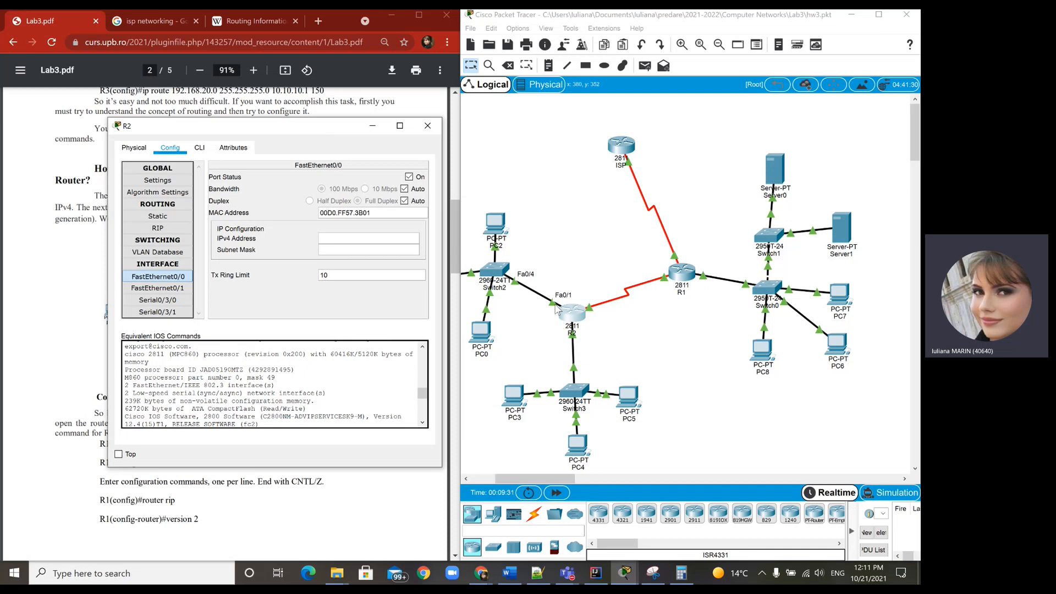
left_click(409, 177)
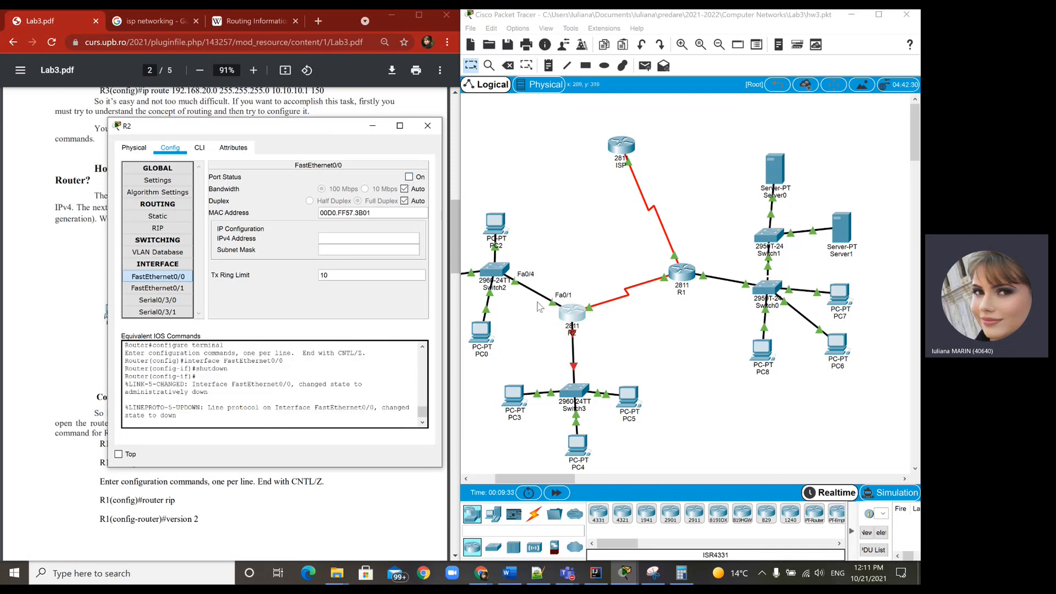
Set R2's FastEthernet0/1 to IPv4 address 192.168.10.1 with subnet mask 255.255.255.0 and close its configuration.
left_click(168, 288)
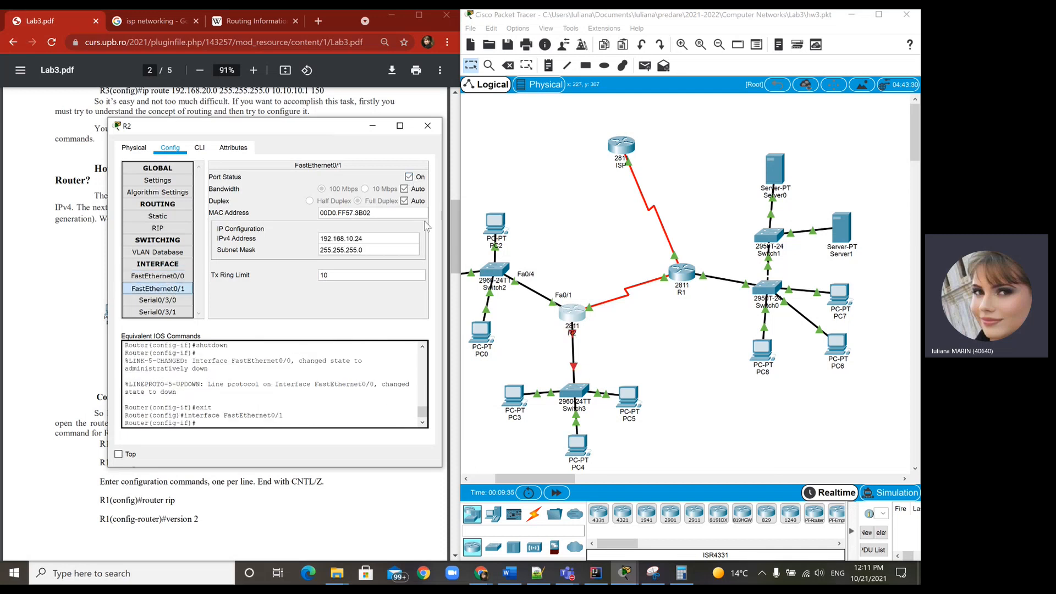
left_click_drag(322, 130, 618, 191)
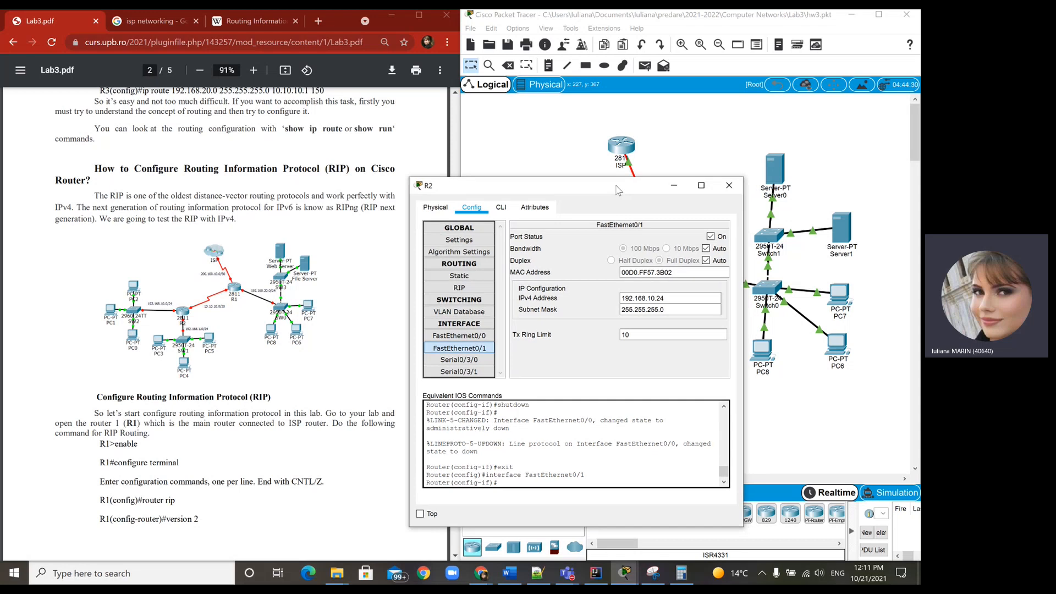
left_click(663, 299)
left_click_drag(656, 299, 676, 299)
left_click(674, 307)
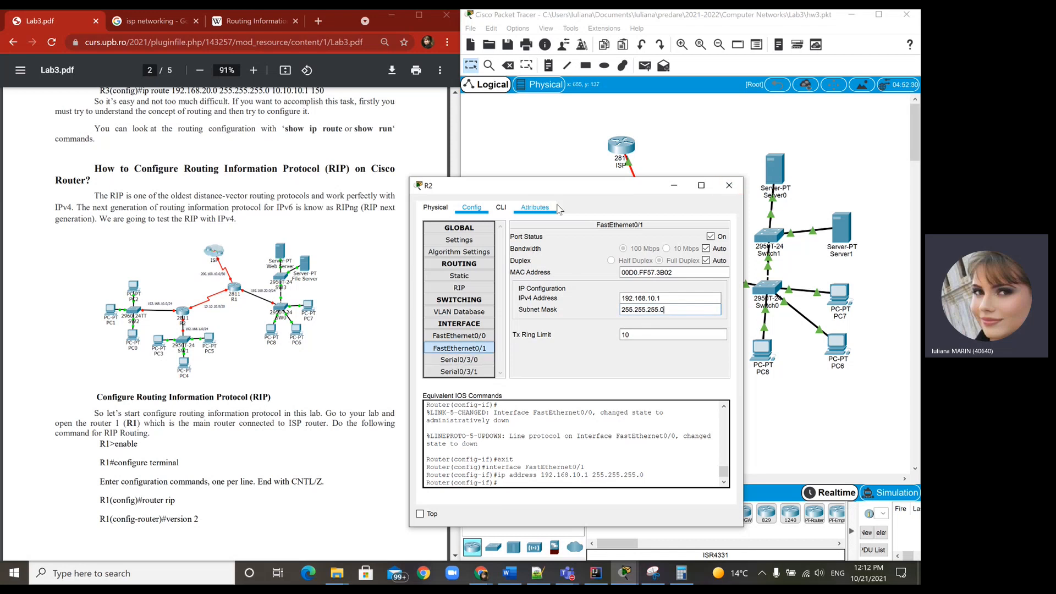
left_click_drag(550, 185, 288, 140)
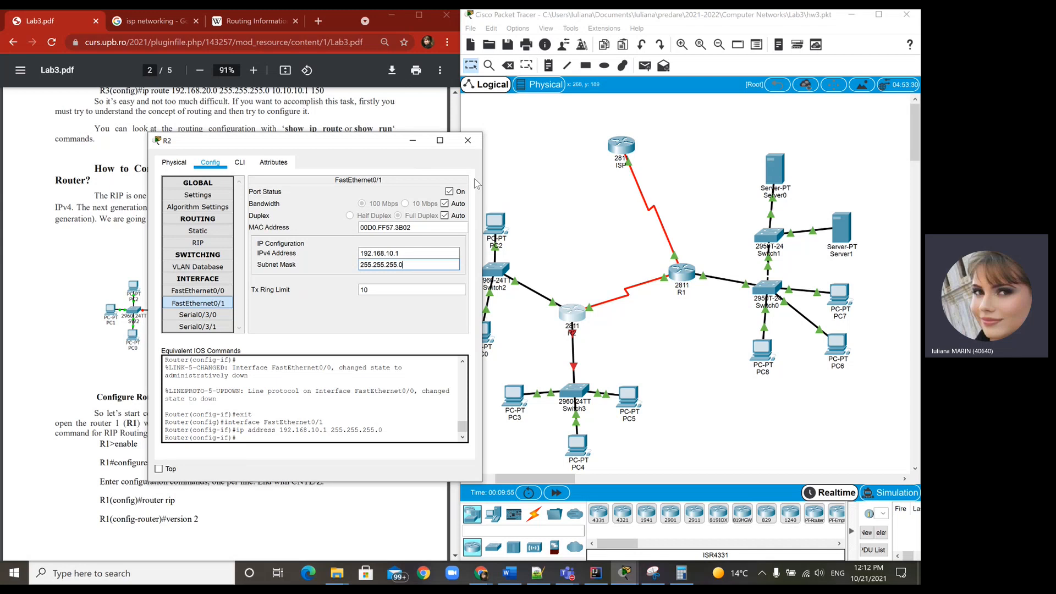
left_click(467, 141)
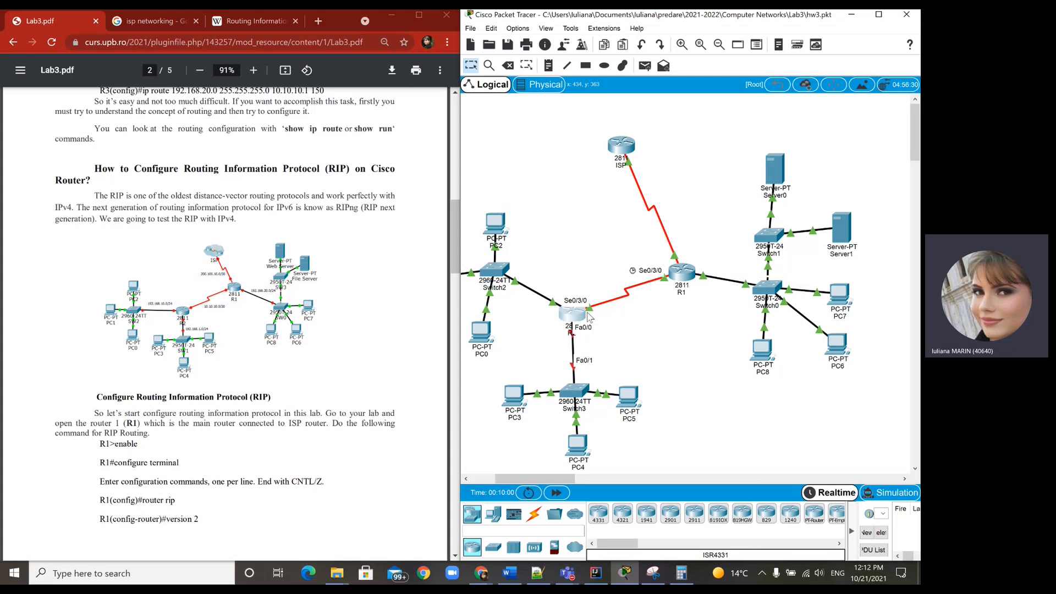
Switch on R2's FastEthernet0/0 port, give it IPv4 address 192.168.1.1 with subnet mask 255.255.255.0, and close its configuration.
left_click(575, 313)
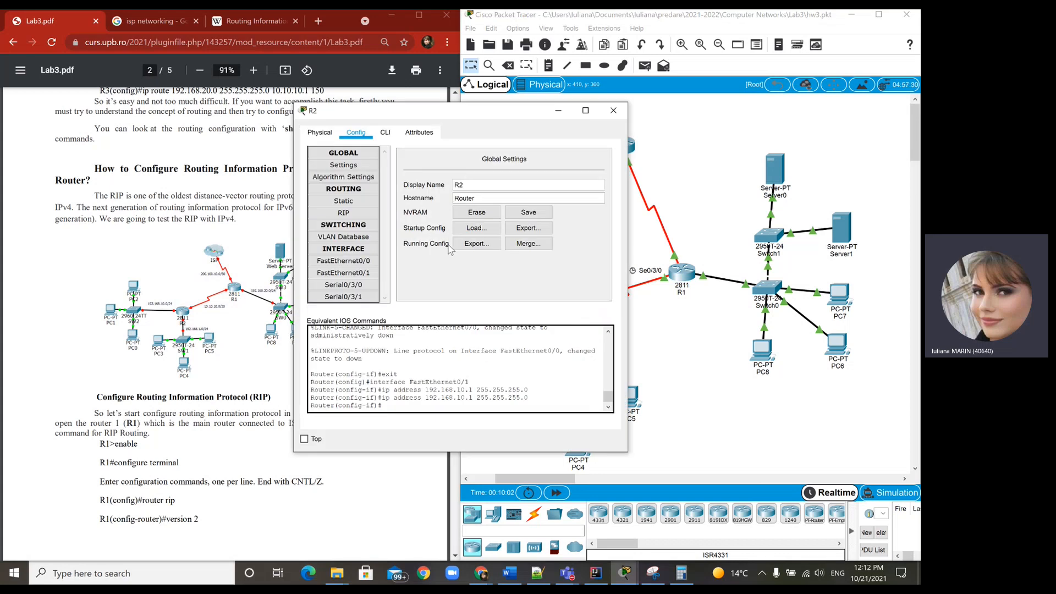
left_click(344, 261)
left_click(594, 161)
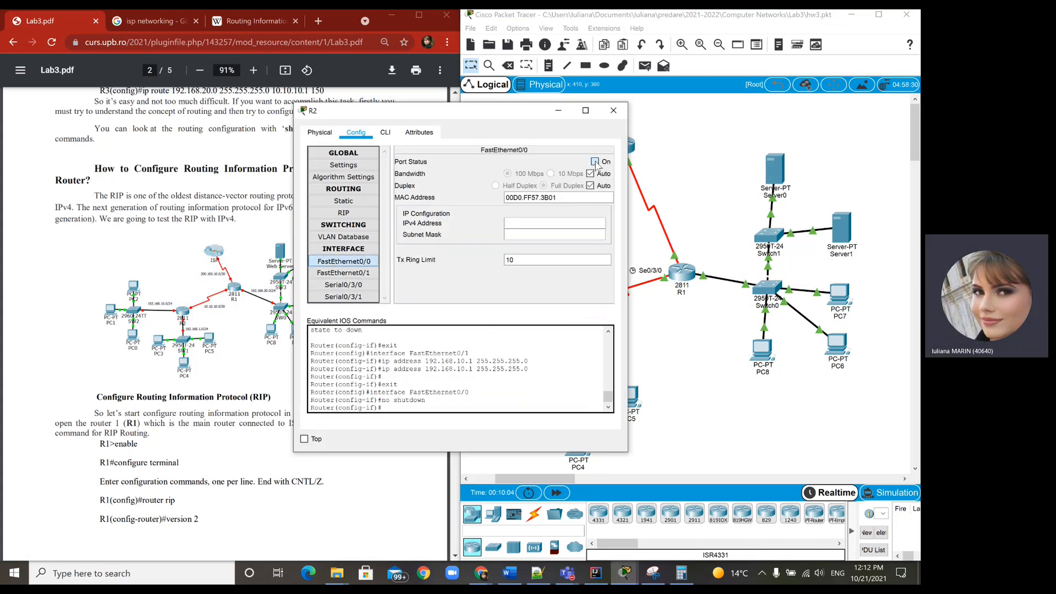
left_click(515, 222)
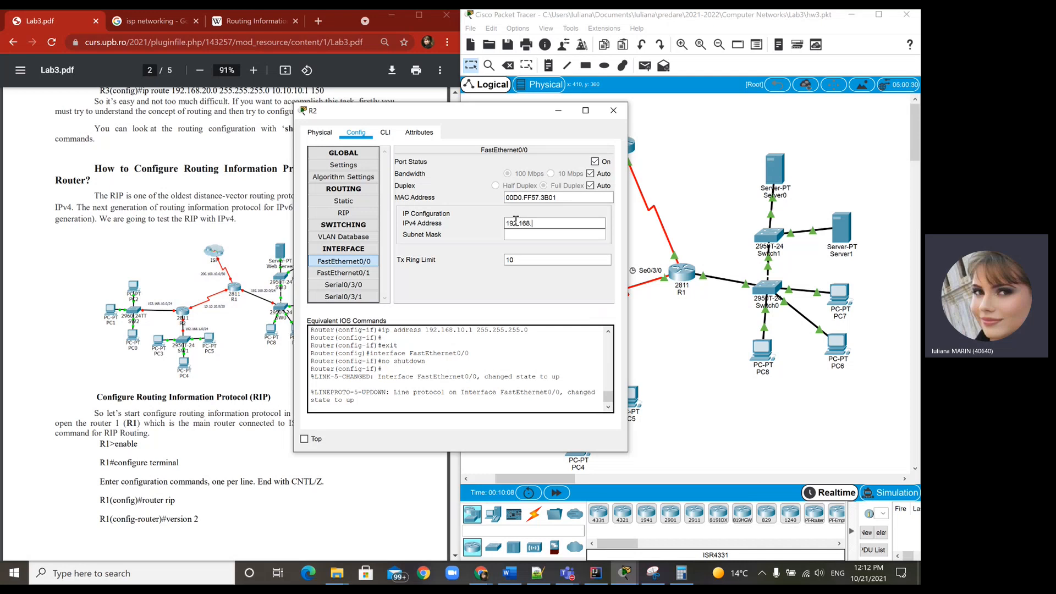
type("192.168.1.")
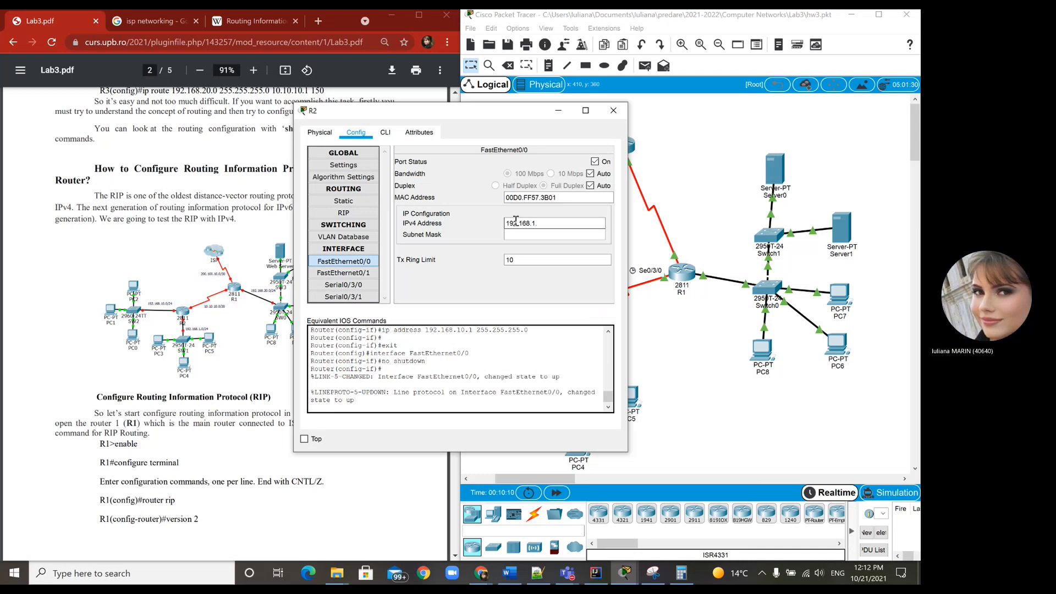
type("1")
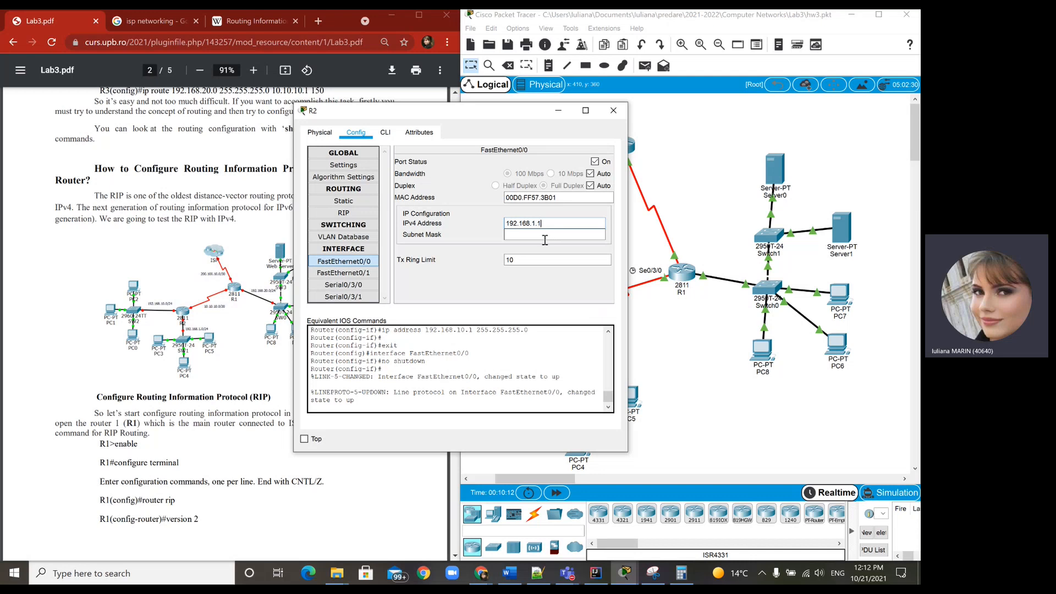
left_click(545, 237)
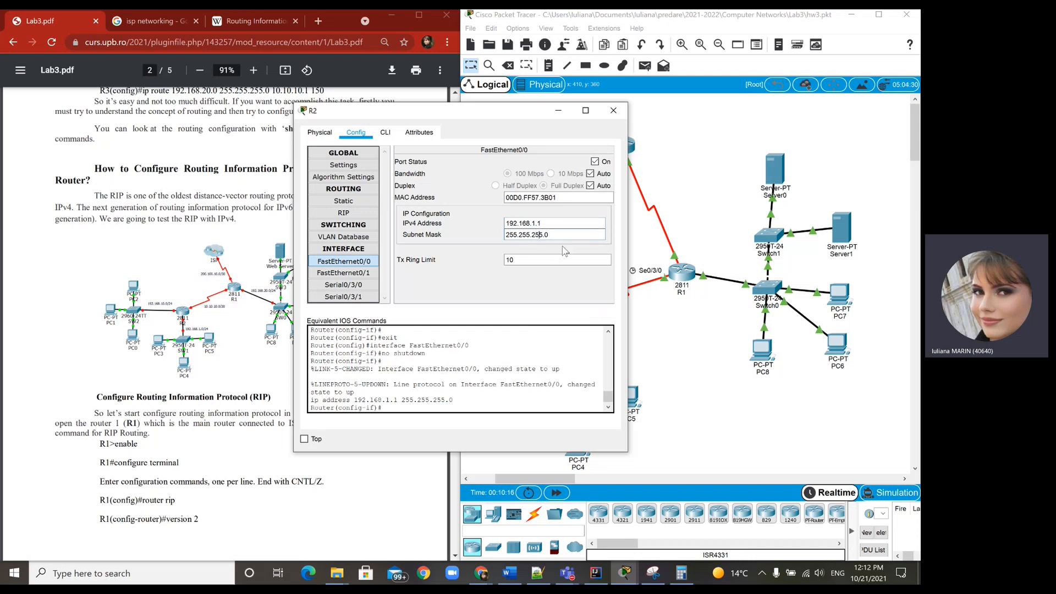
left_click(613, 110)
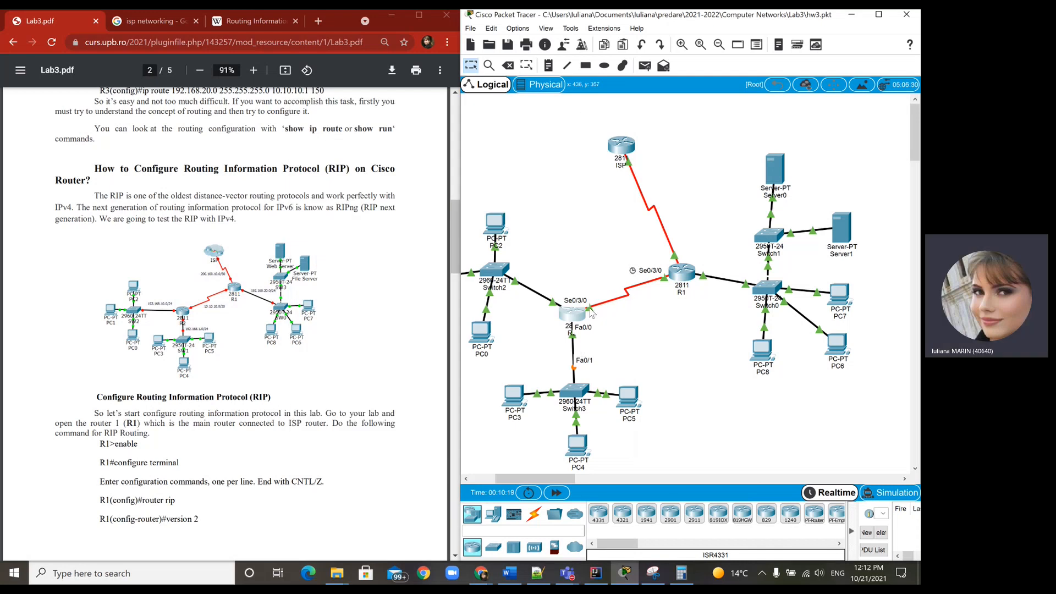
left_click(573, 316)
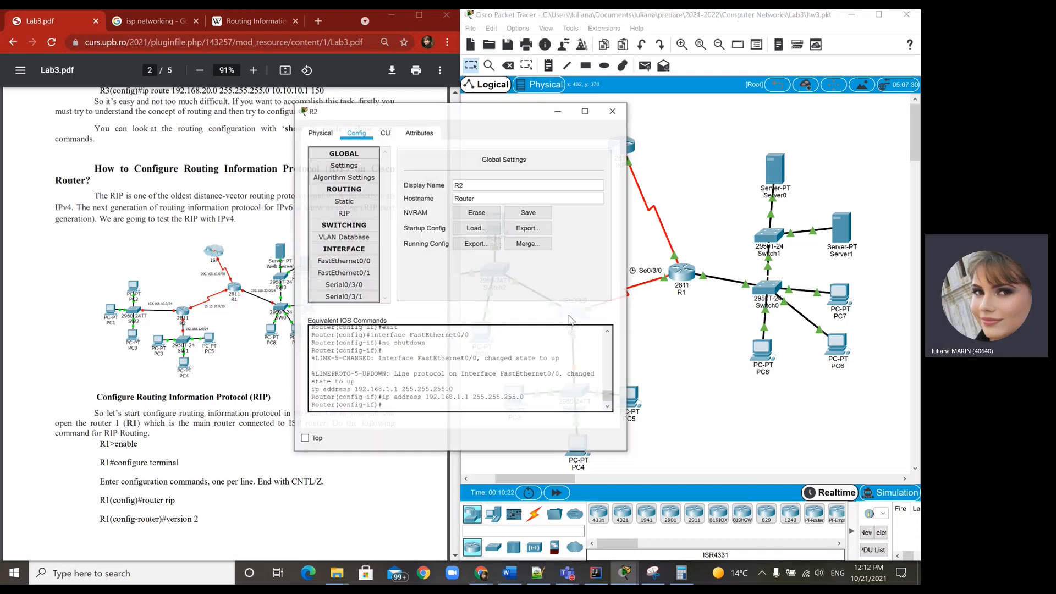
left_click(362, 285)
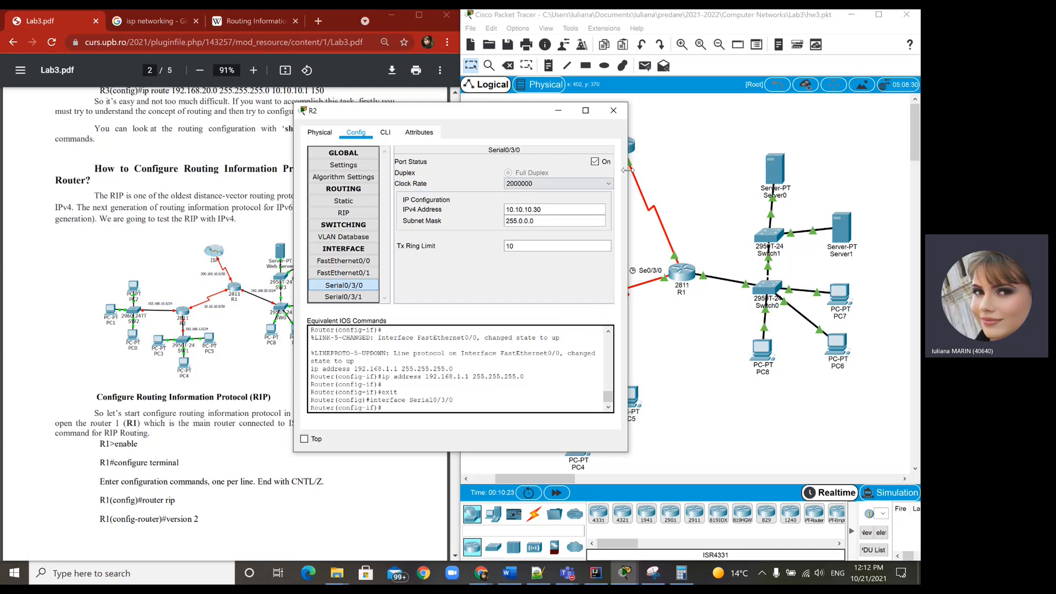
left_click(553, 205)
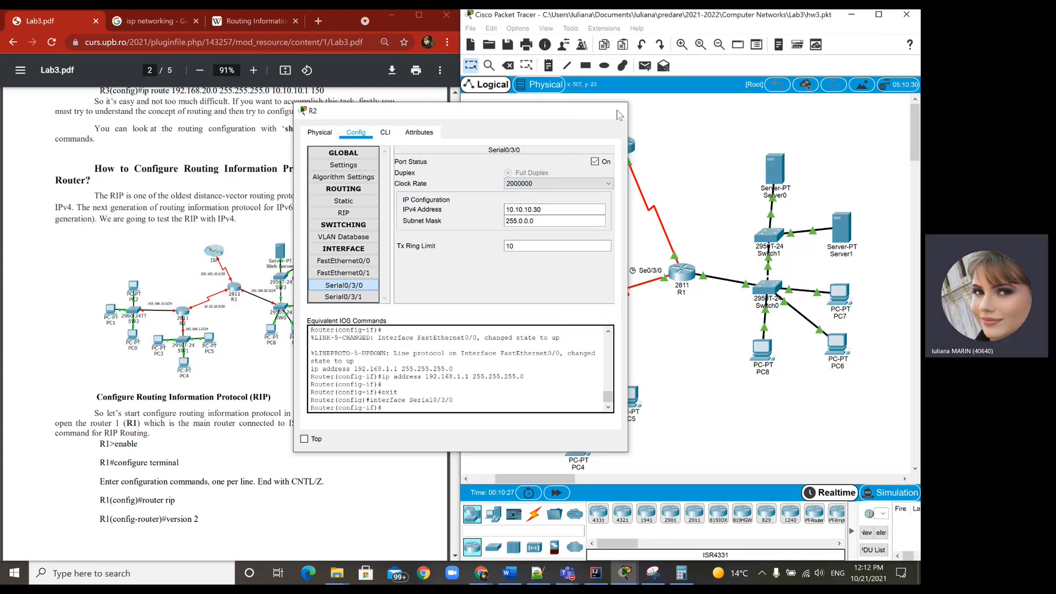
left_click(613, 110)
Set R2's Serial0/3/0 to IPv4 address 10.10.10.1 with subnet mask 255.255.255.252 and close its configuration.
left_click(572, 317)
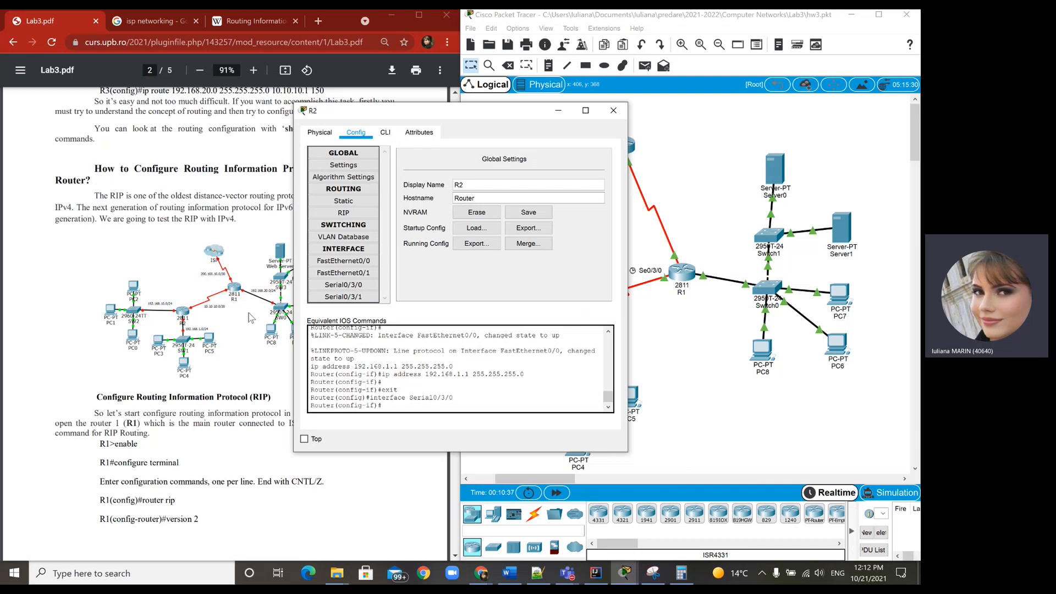
left_click(367, 264)
left_click(352, 285)
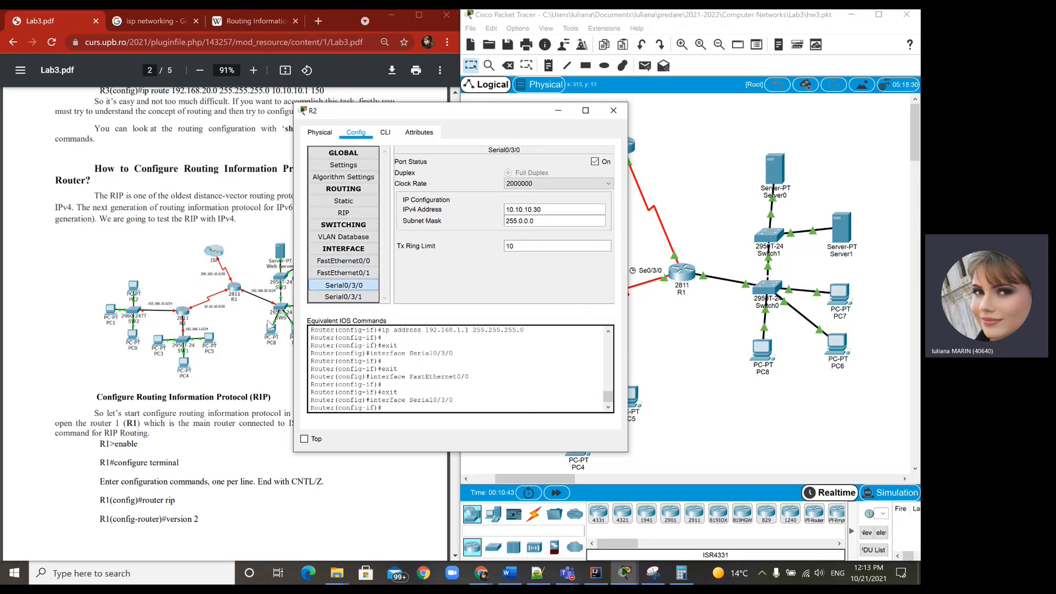
left_click(561, 207)
type("1")
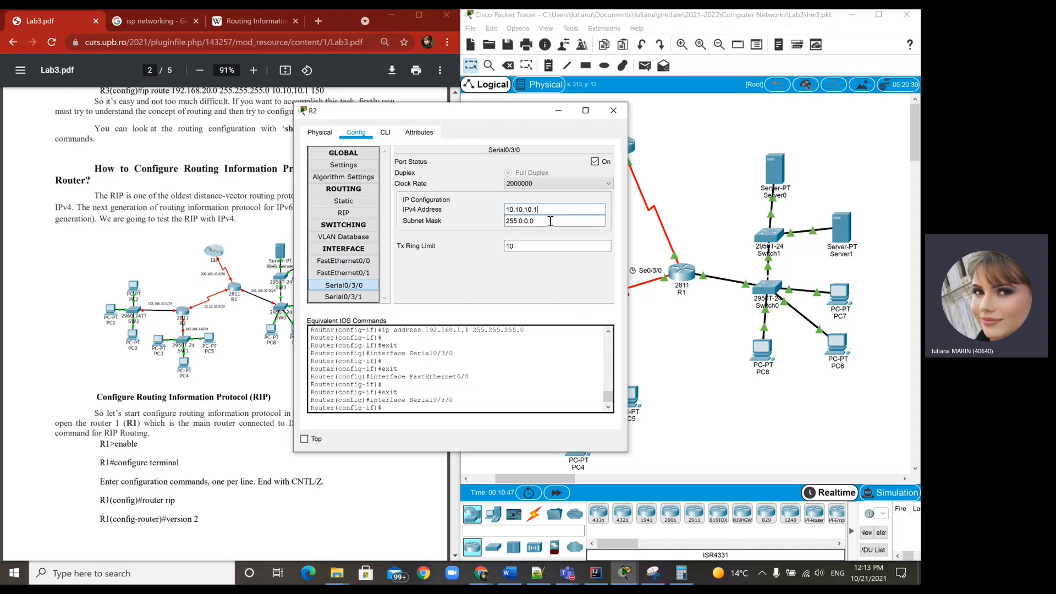
left_click(550, 221)
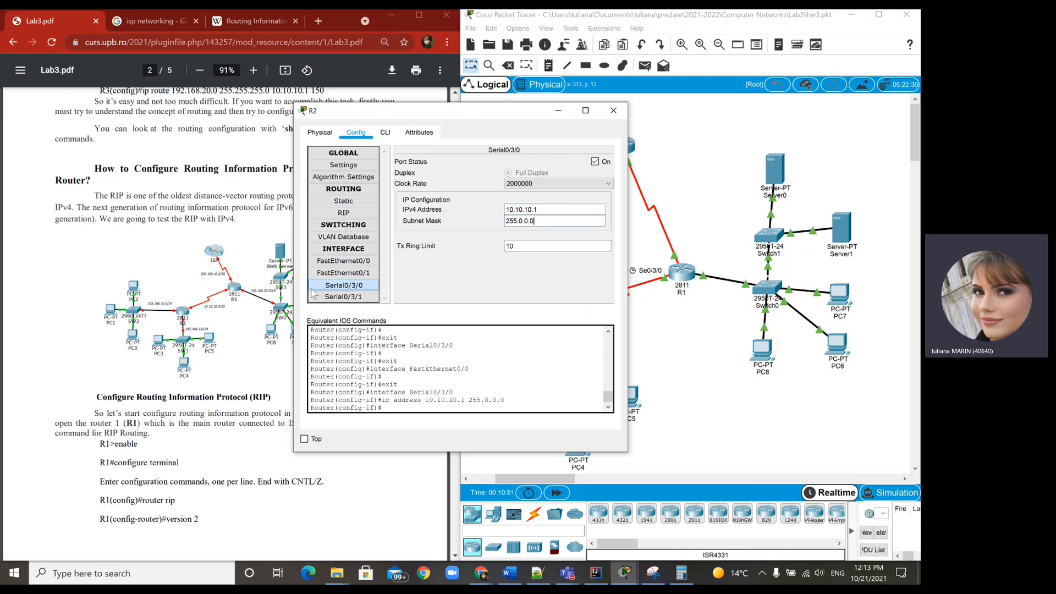
left_click_drag(519, 222, 592, 221)
type(".255")
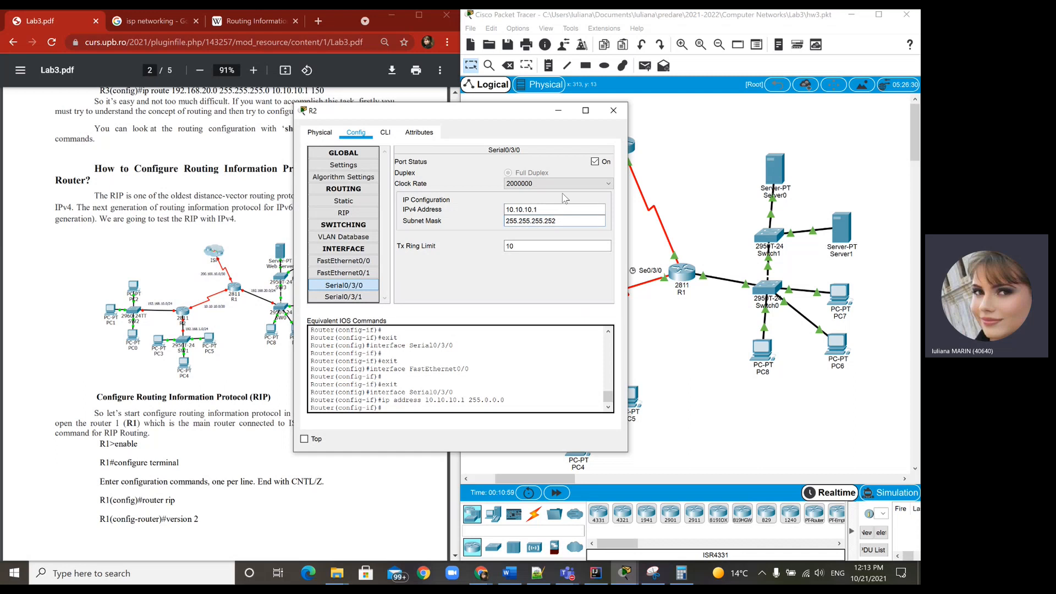
left_click(613, 114)
Set Server0's static IPv4 default gateway to 192.168.20.1.
scroll(330, 379, "down", 1)
scroll(330, 380, "down", 5)
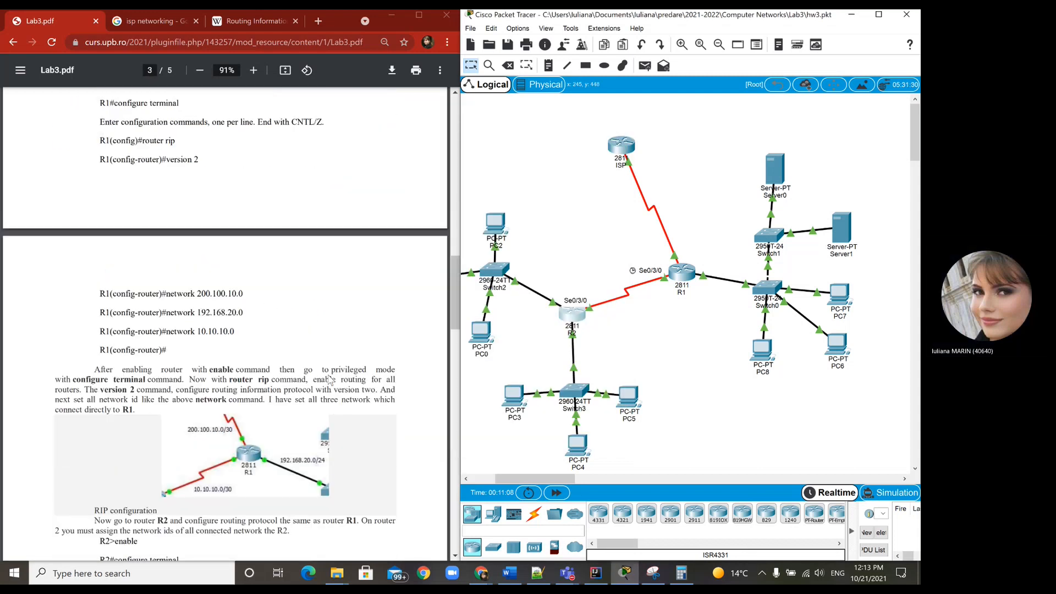
scroll(330, 379, "up", 5)
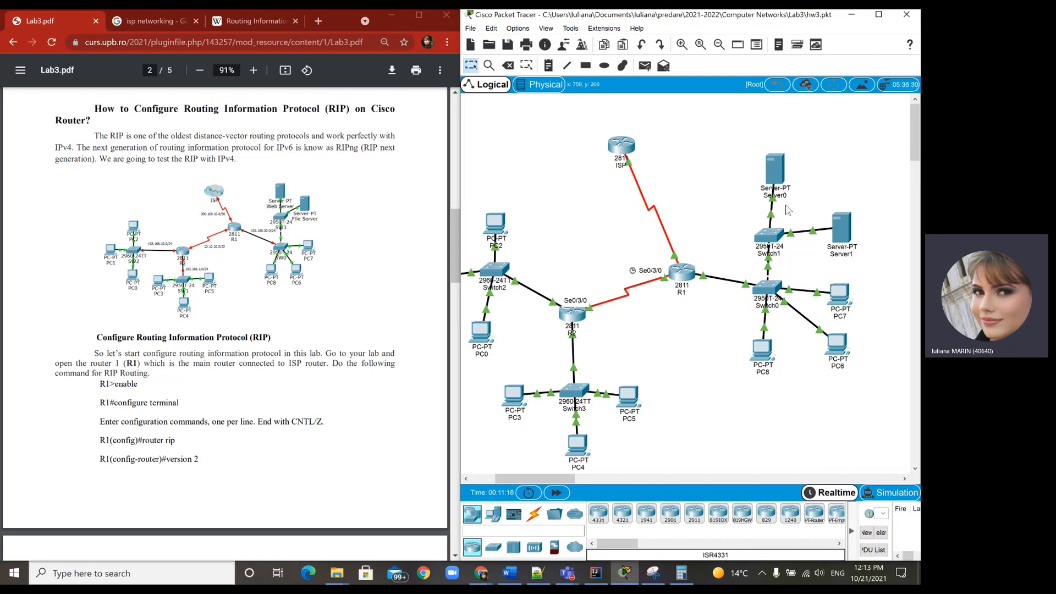
left_click(773, 168)
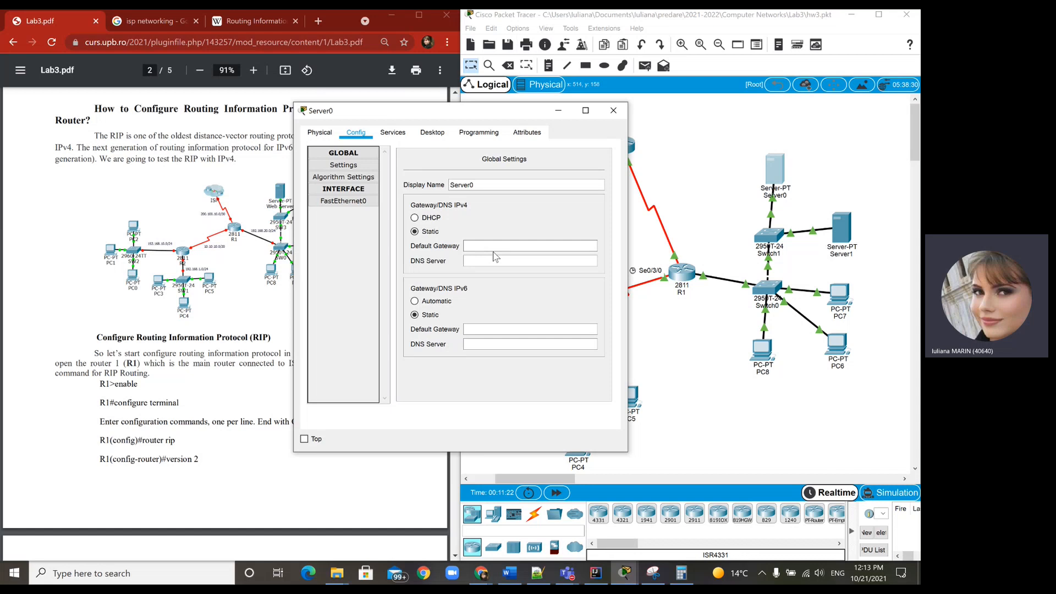
left_click(484, 246)
left_click_drag(434, 111, 543, 131)
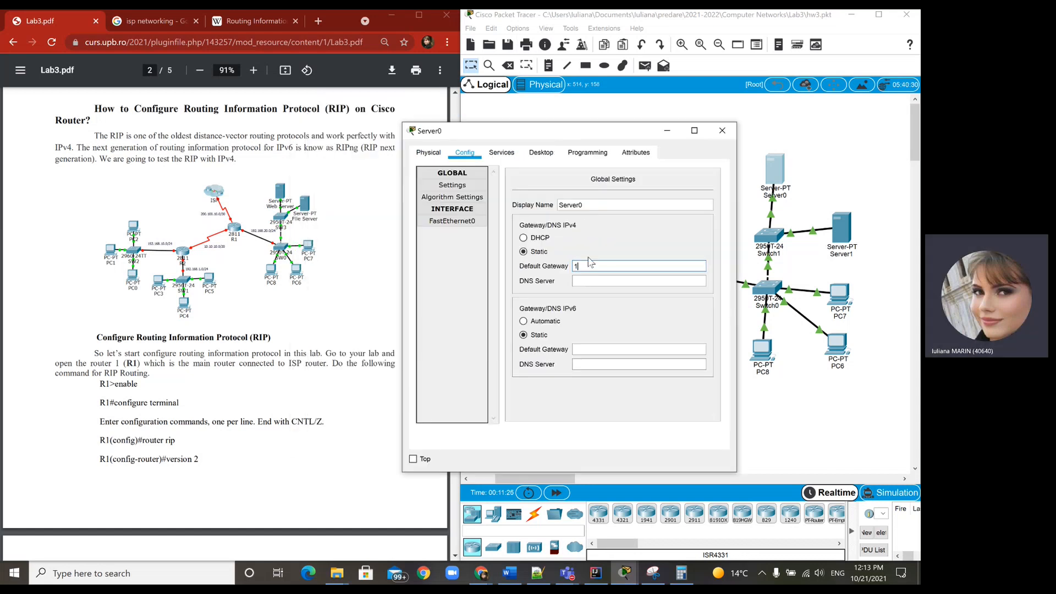
type(".20.1")
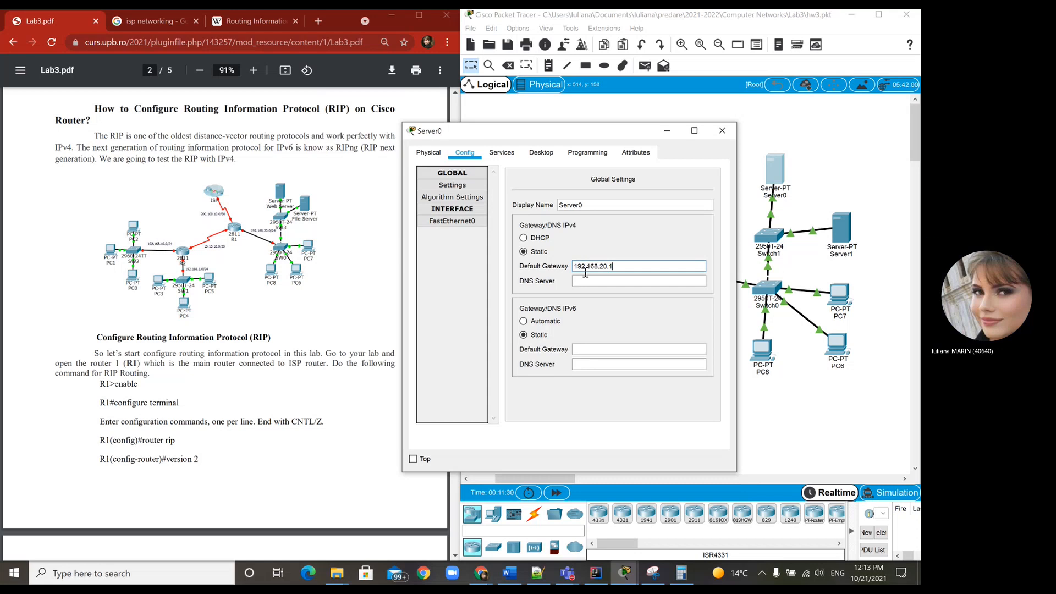
Give Server0's FastEthernet0 the static IPv4 address 192.168.20.2, fill in its subnet mask, and close its configuration.
left_click(456, 221)
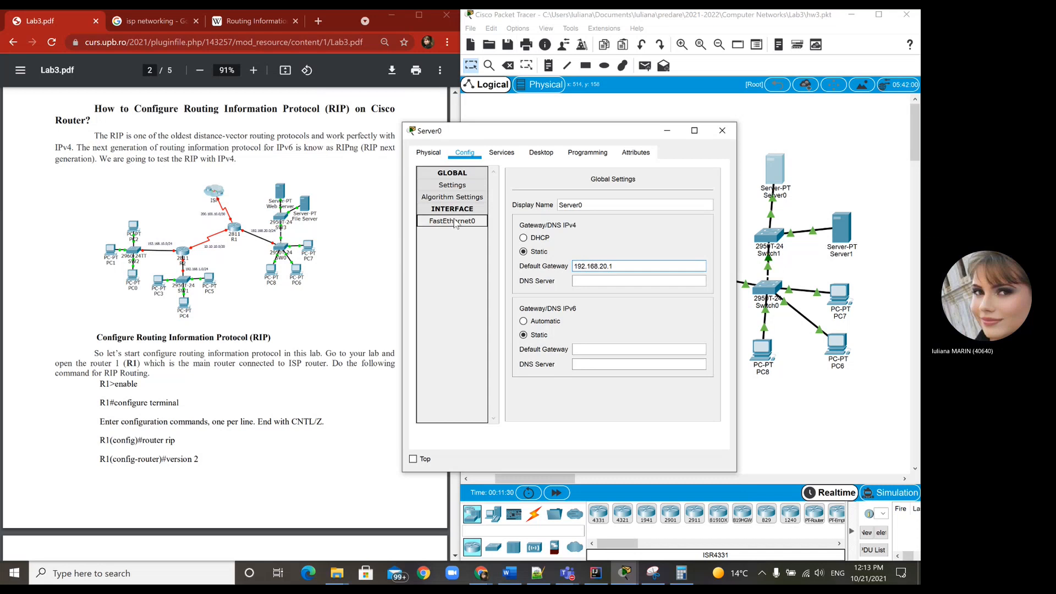
left_click(620, 264)
type("192.168.20.2")
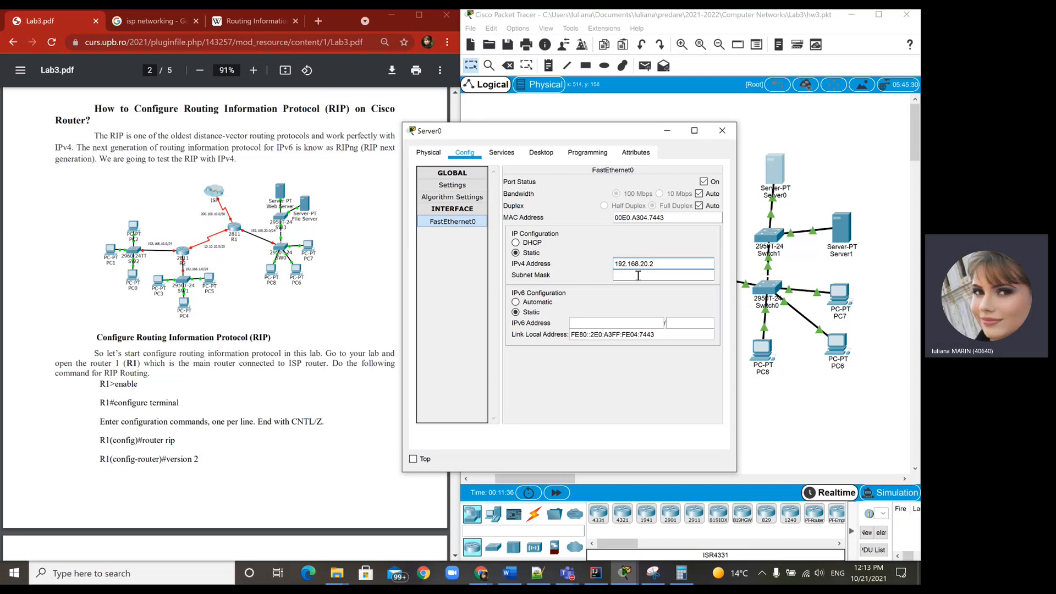
left_click(633, 275)
left_click(722, 131)
Enter the static IPv4 default gateway in Server1's global settings.
left_click(850, 240)
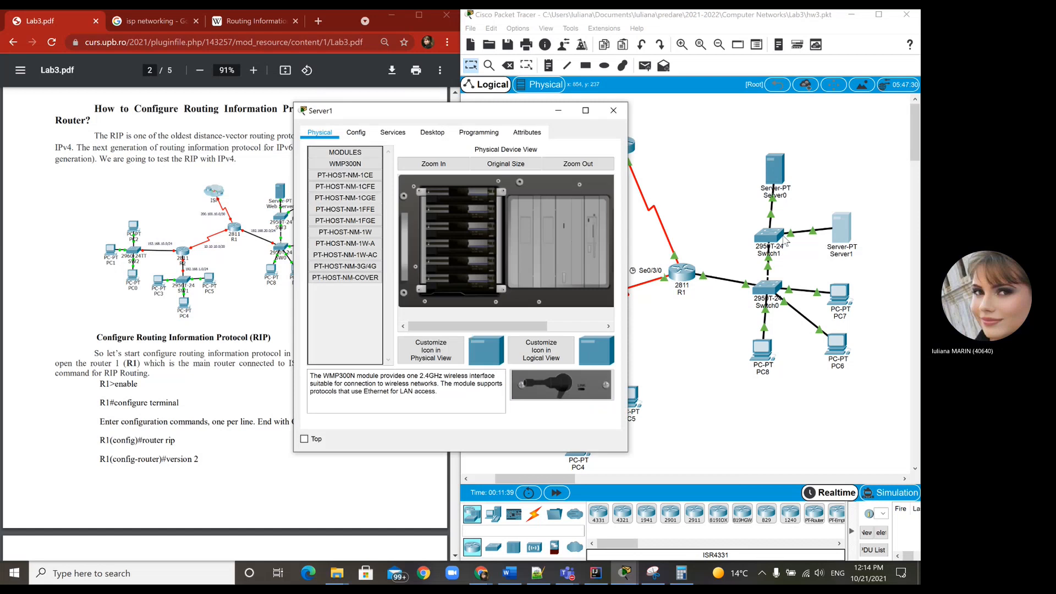
left_click(358, 135)
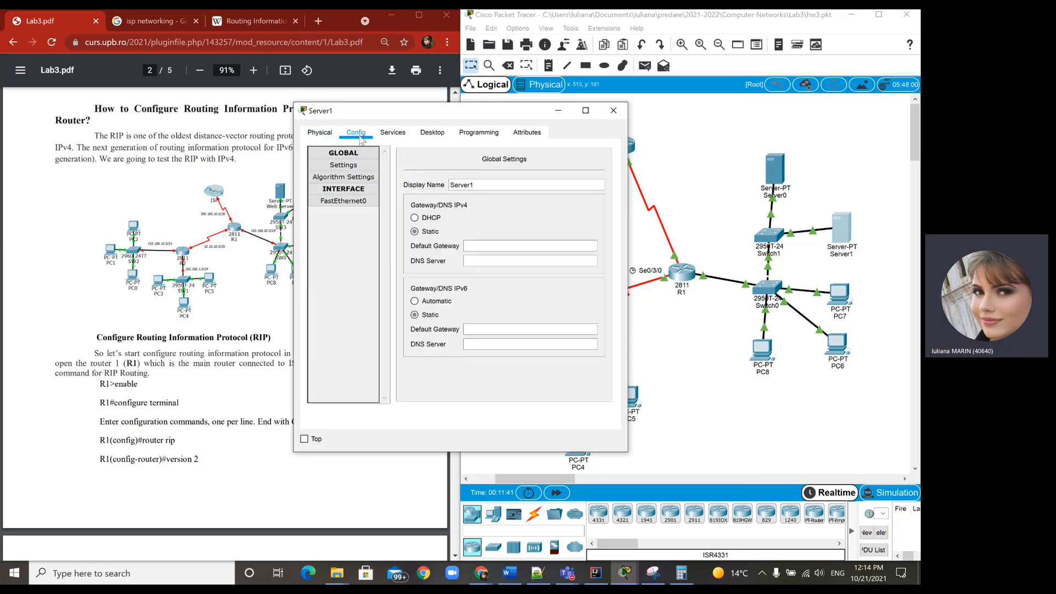
left_click(473, 245)
type("192.168.2")
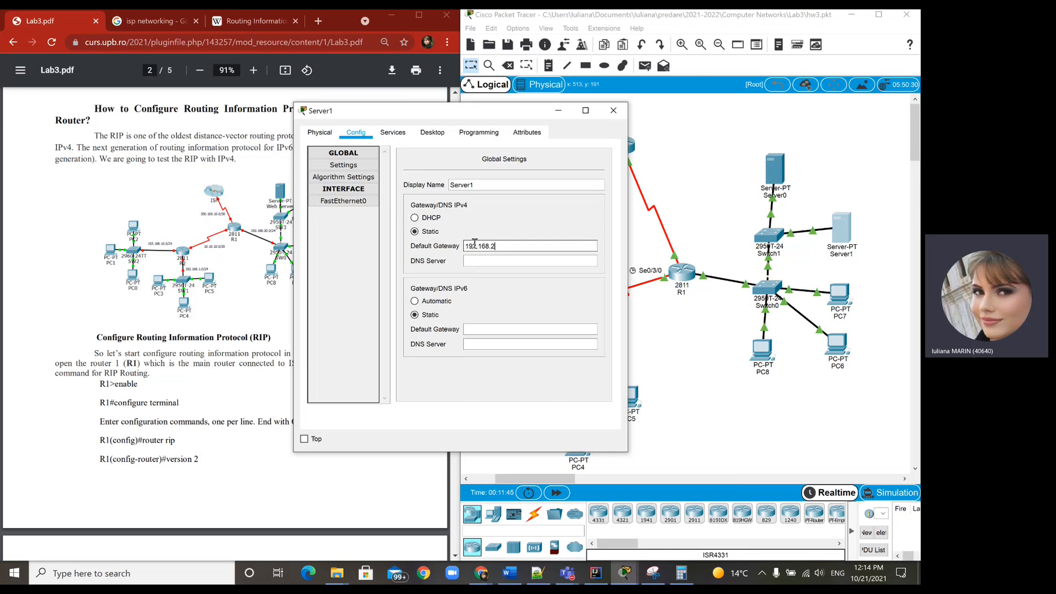
type(".1")
Give Server1's FastEthernet0 the static IPv4 address 192.168.20.3 with subnet mask 255.255.255.0 and close its configuration.
left_click(352, 202)
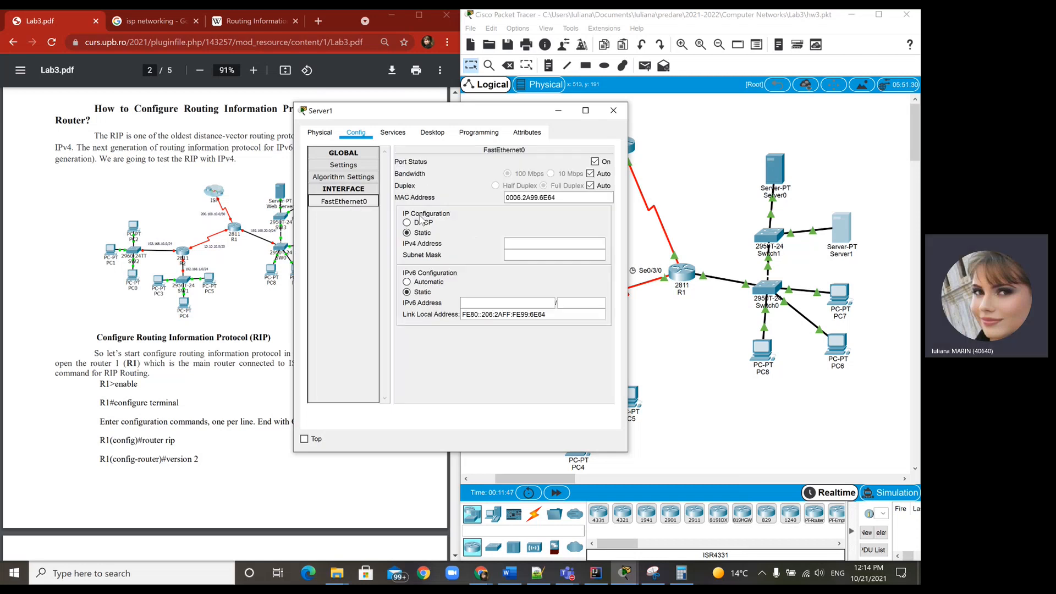
left_click(523, 243)
type("192.1")
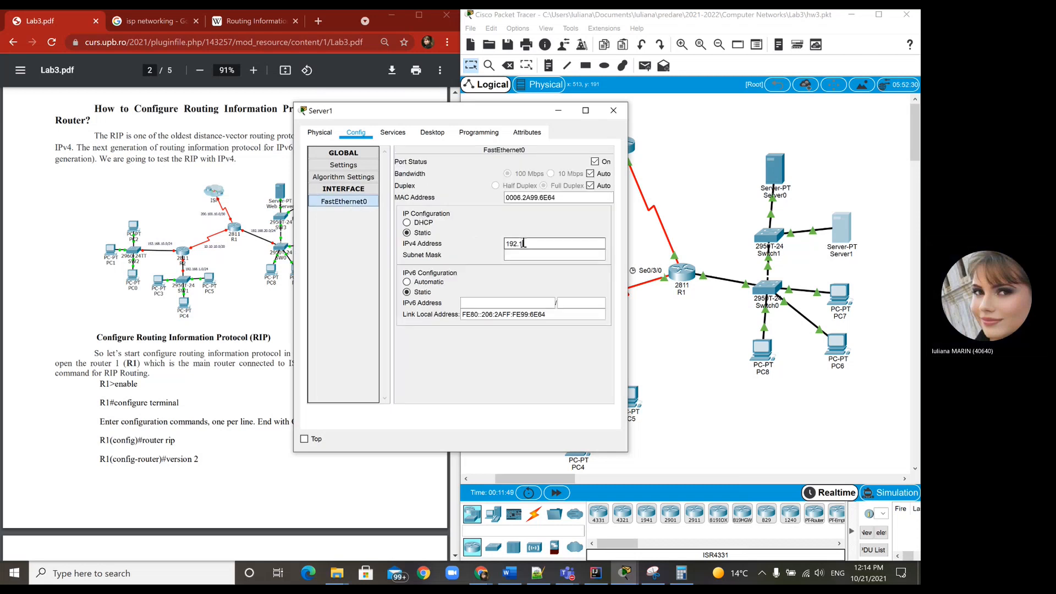
type("68.20.3")
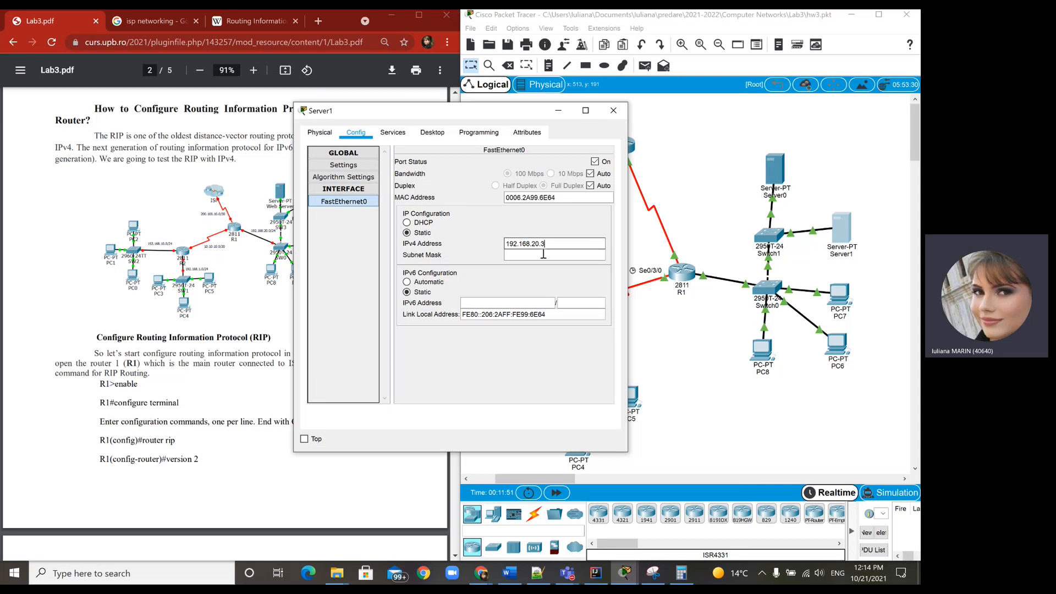
left_click(539, 254)
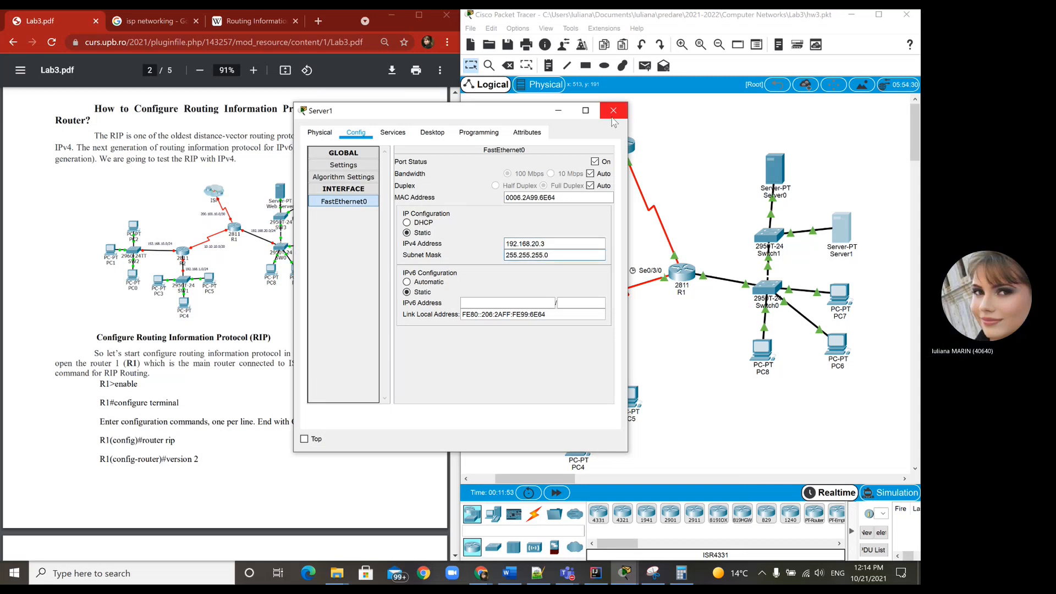
left_click(613, 110)
Set PC7's static IPv4 default gateway to 192.168.20.1.
left_click(839, 295)
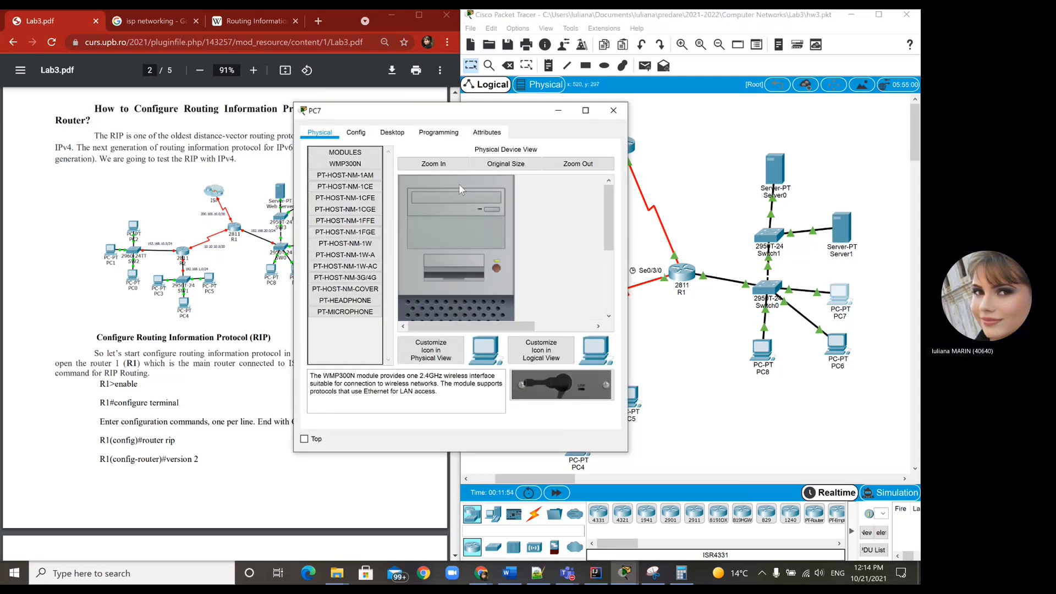
left_click(356, 132)
left_click(480, 259)
type("192.168")
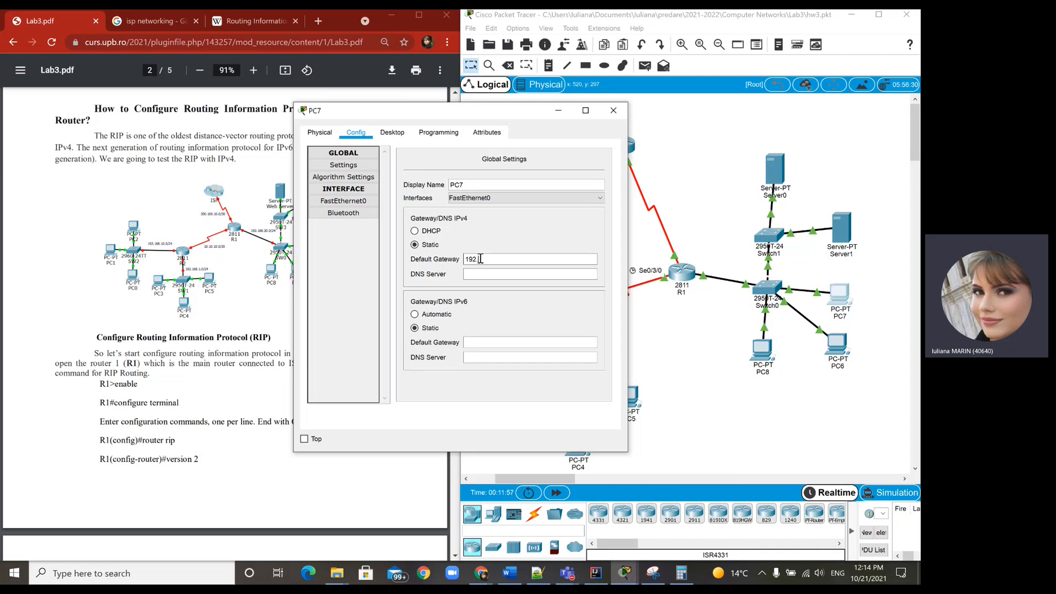
type(".20.1")
Give PC7's FastEthernet0 the static IPv4 address 192.168.20.4 with subnet mask 255.255.255.0 and close its configuration.
left_click(367, 203)
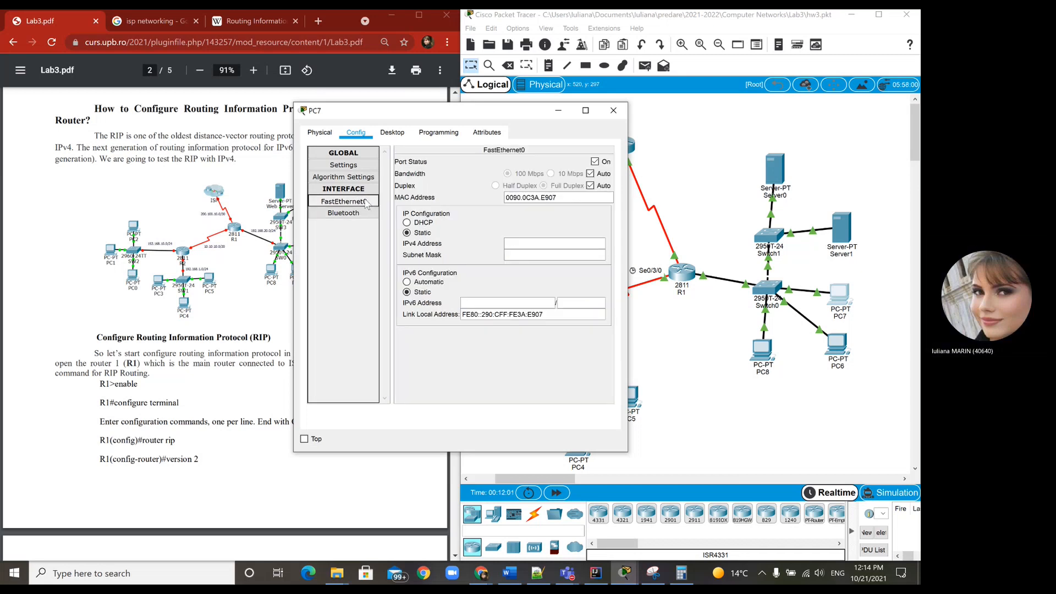
left_click(511, 243)
type("192.168.20")
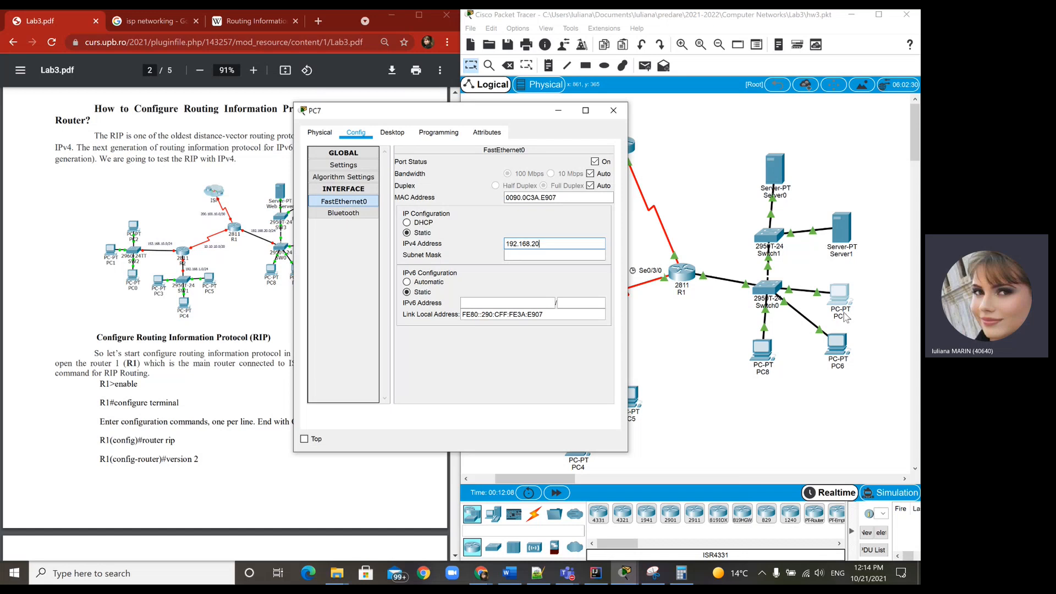
type(".4")
left_click(573, 256)
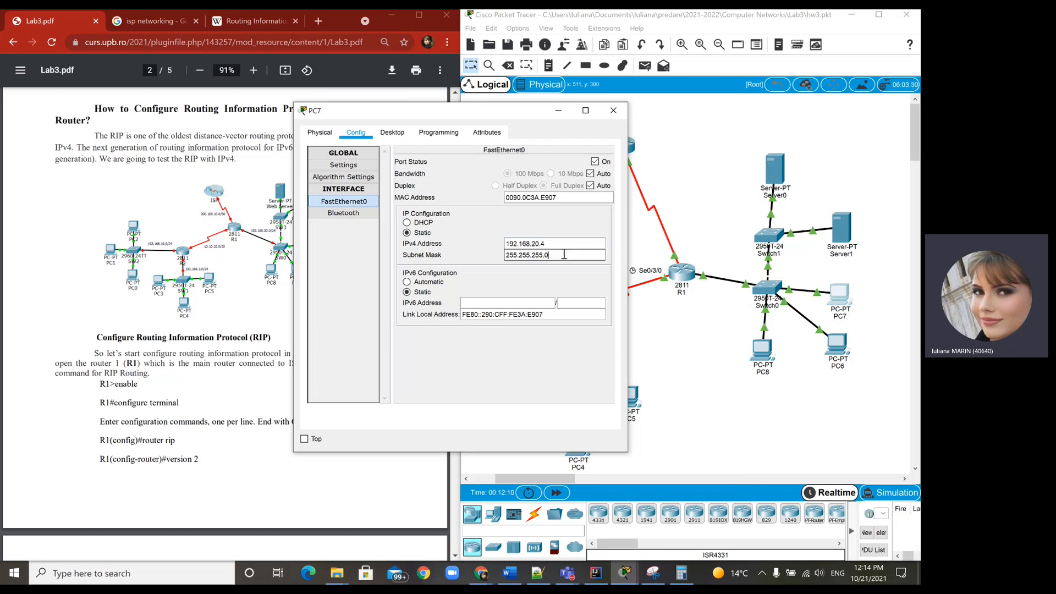
left_click(613, 110)
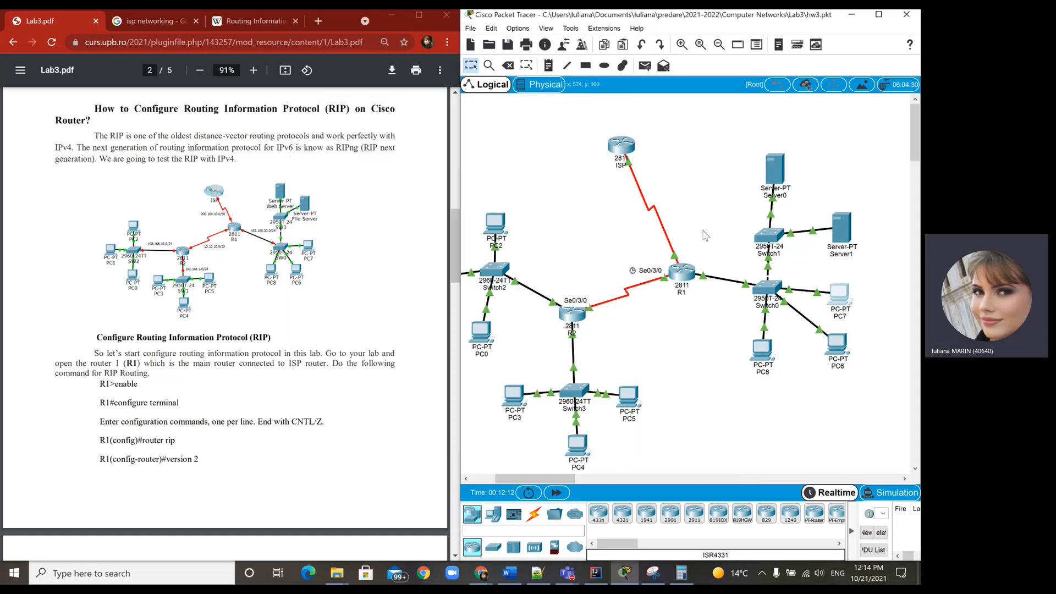
Set PC6's static IPv4 default gateway to 192.168.20.1.
left_click(833, 353)
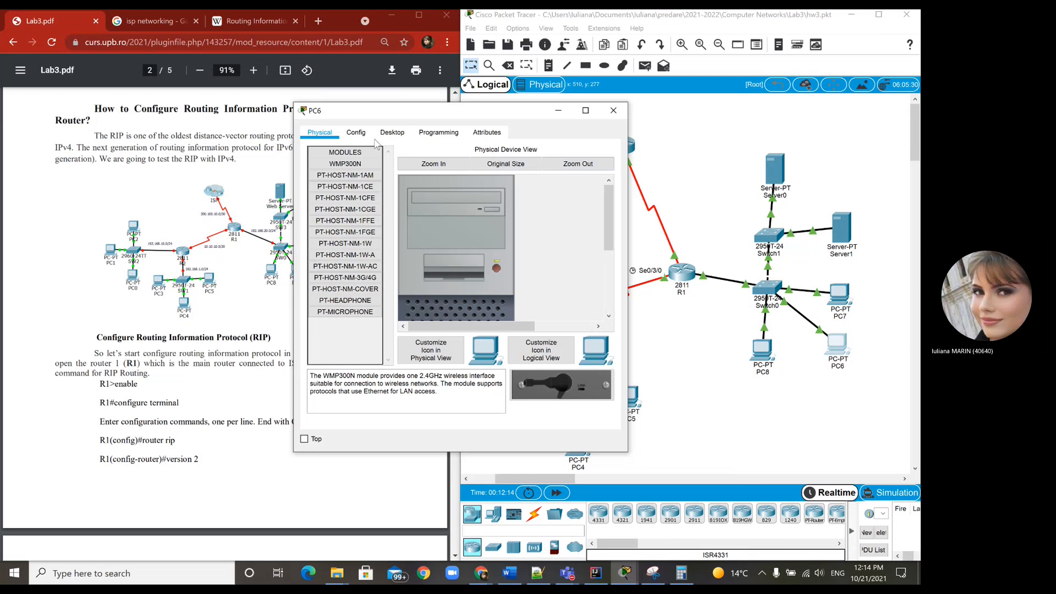
left_click(356, 133)
left_click(486, 260)
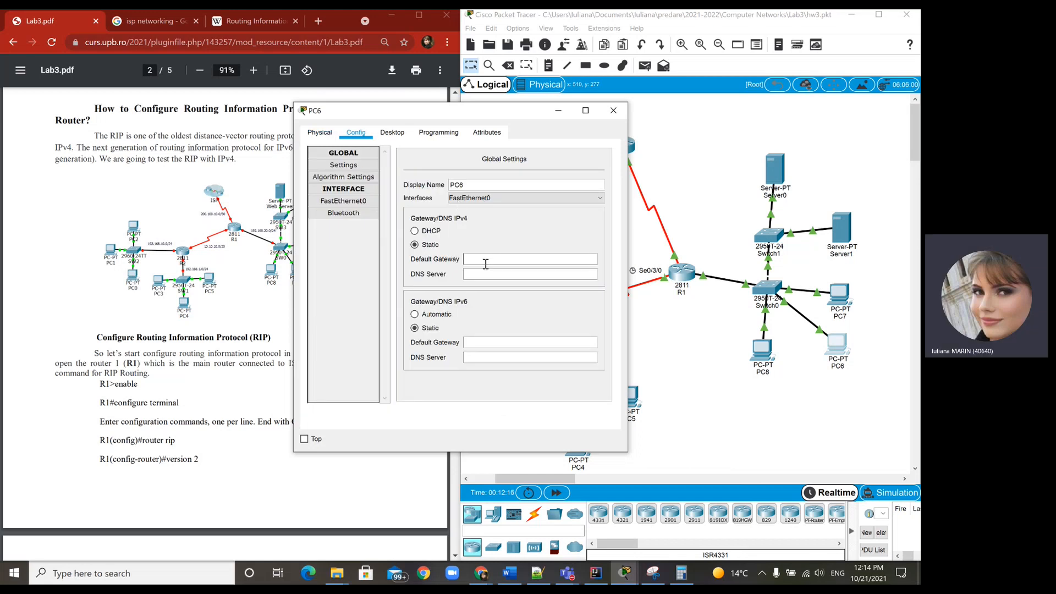
type("192.168")
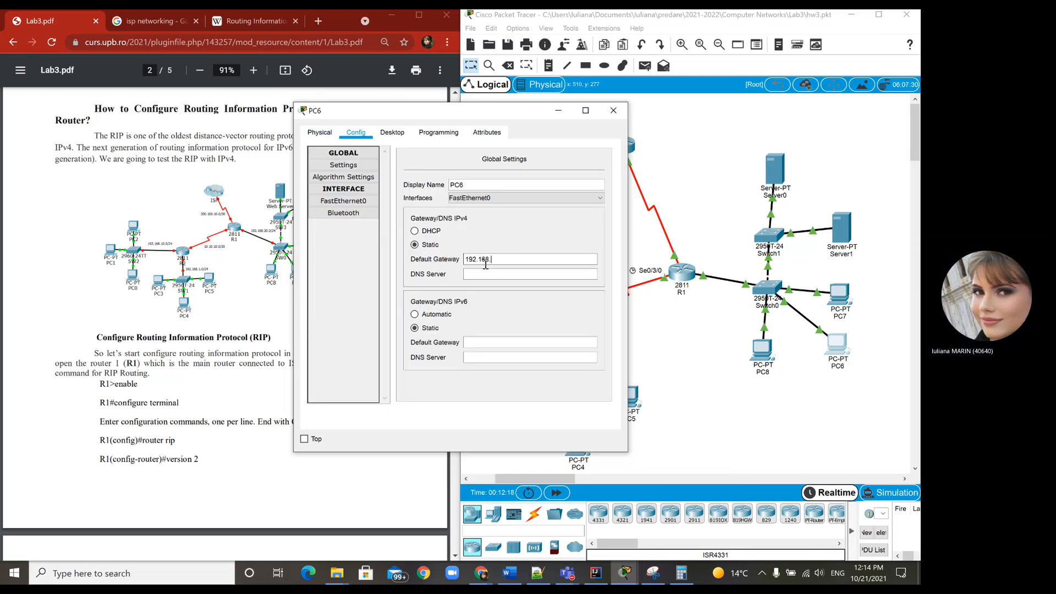
type(".20.1")
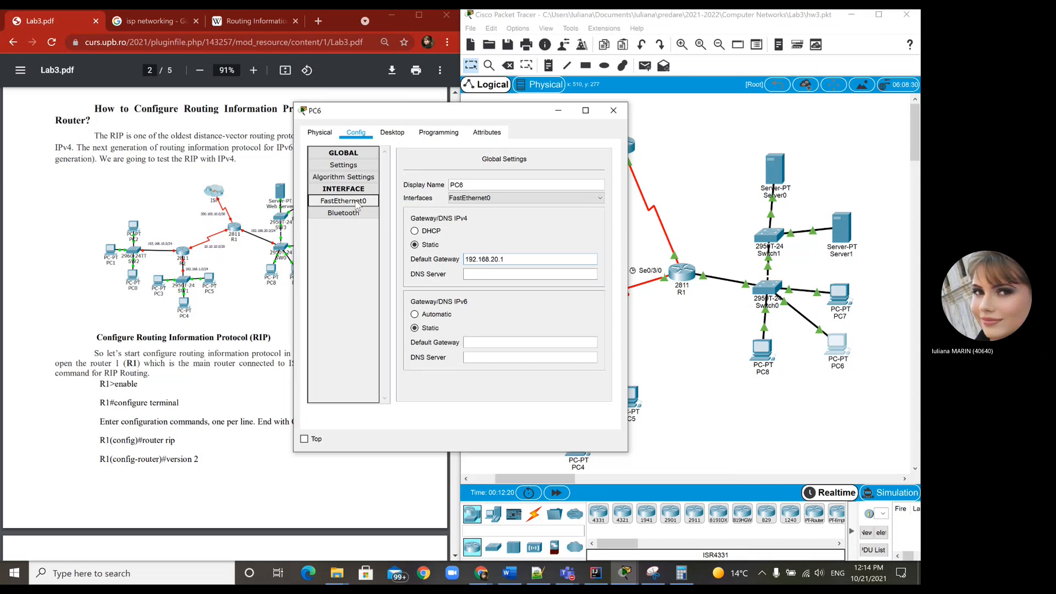
Give PC6's FastEthernet0 the static IPv4 address 192.168.20.5 with the default subnet mask and close its configuration.
left_click(358, 204)
left_click(538, 245)
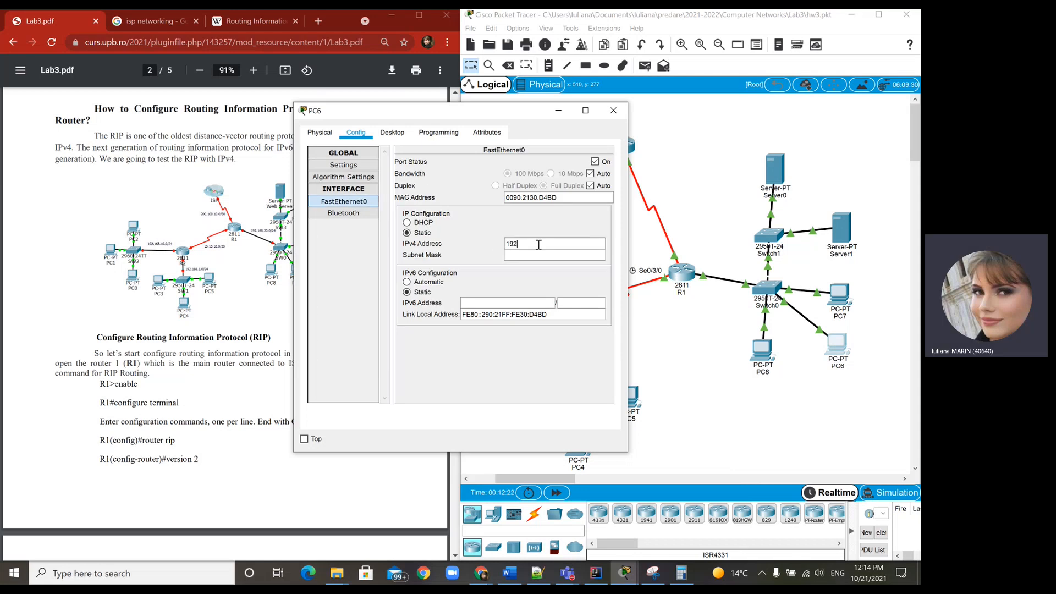
type("192.1")
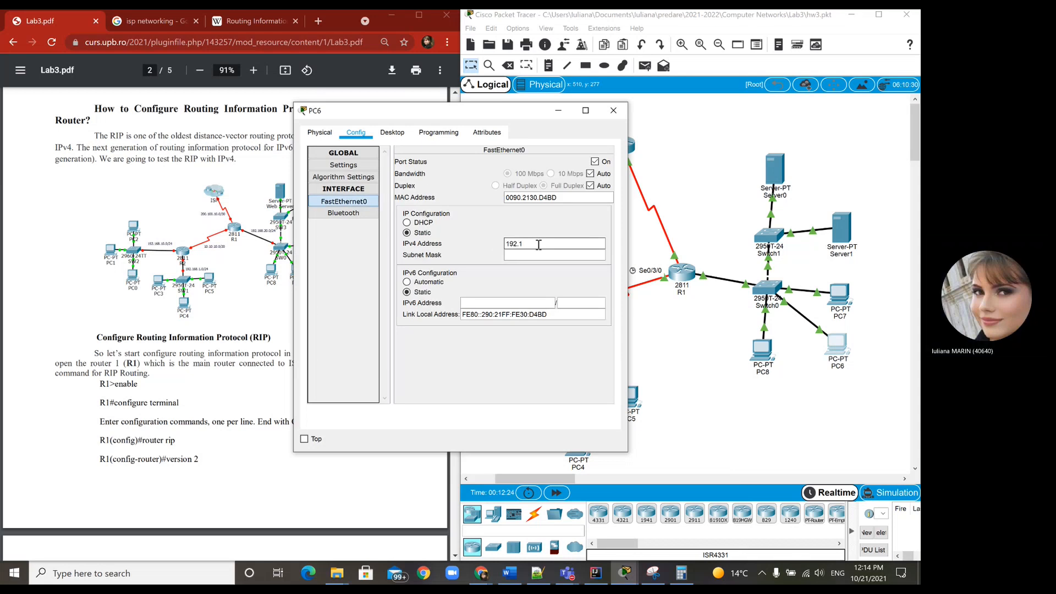
type("68.20.5")
key("Tab")
left_click(612, 111)
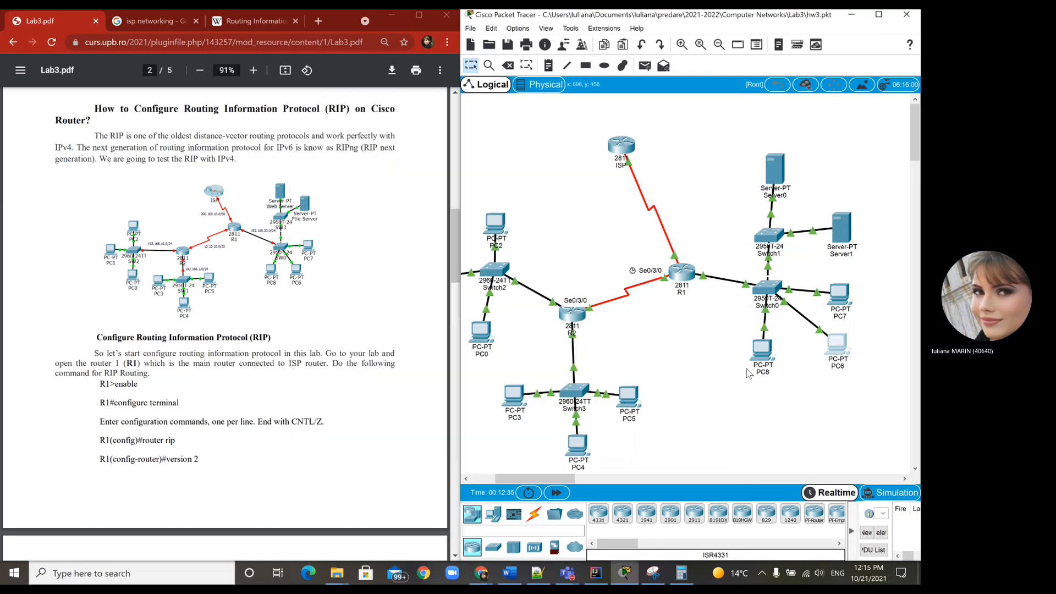
Set PC8's static IPv4 default gateway to 192.168.20.1.
left_click(762, 350)
left_click(494, 261)
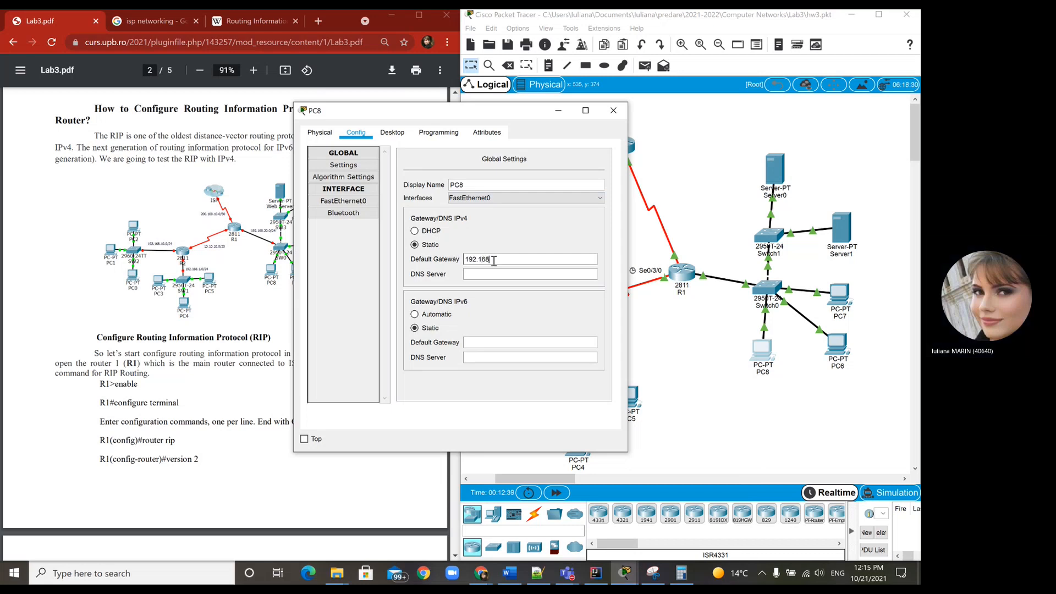
type("20.1")
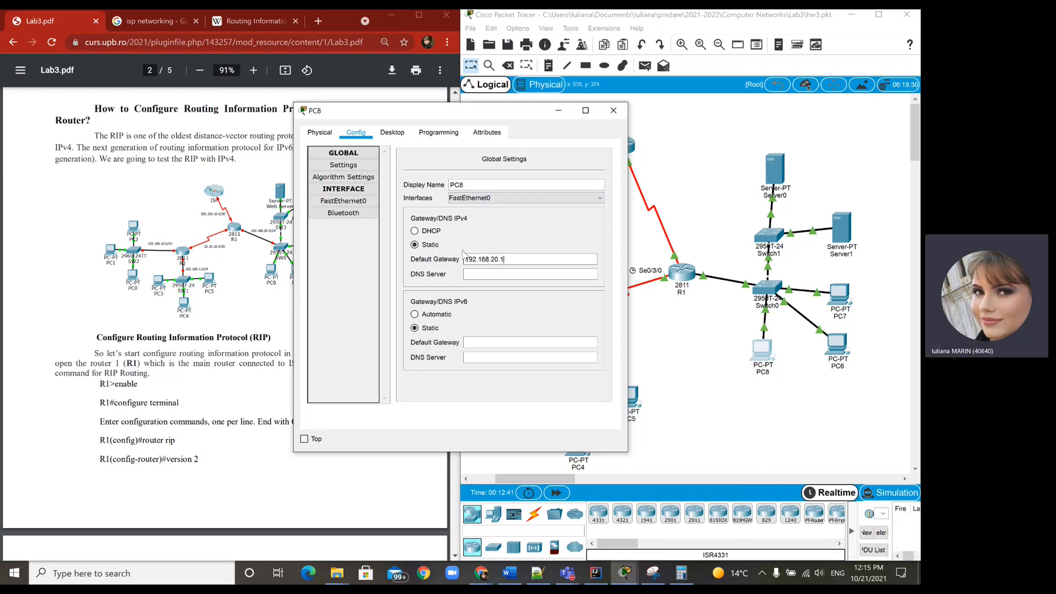
Give PC8's FastEthernet0 the static IPv4 address 192.168.20.6 with the default subnet mask and close its configuration.
left_click(343, 201)
left_click(511, 242)
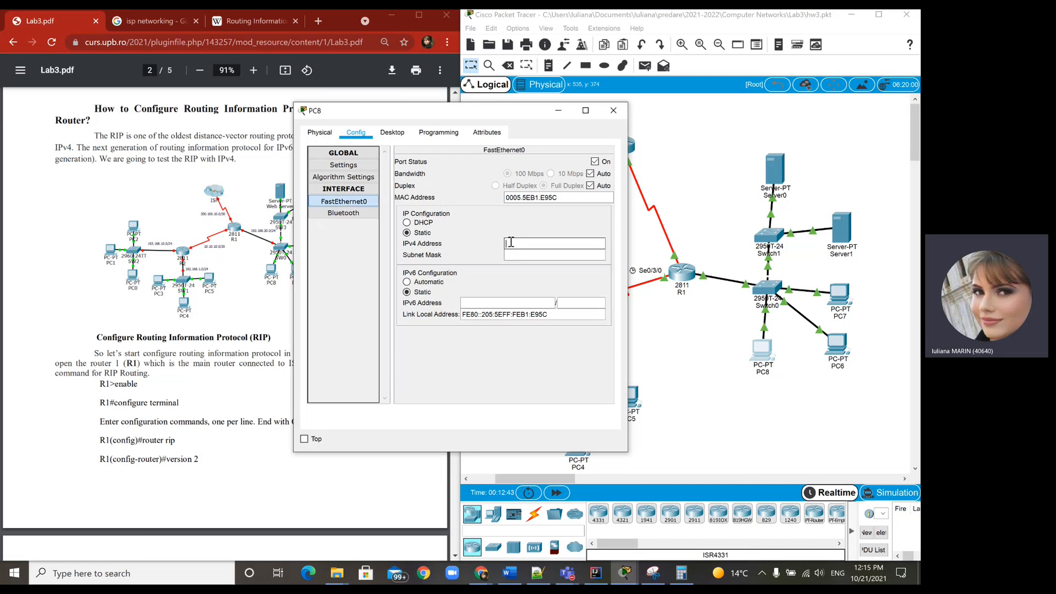
type("192.168")
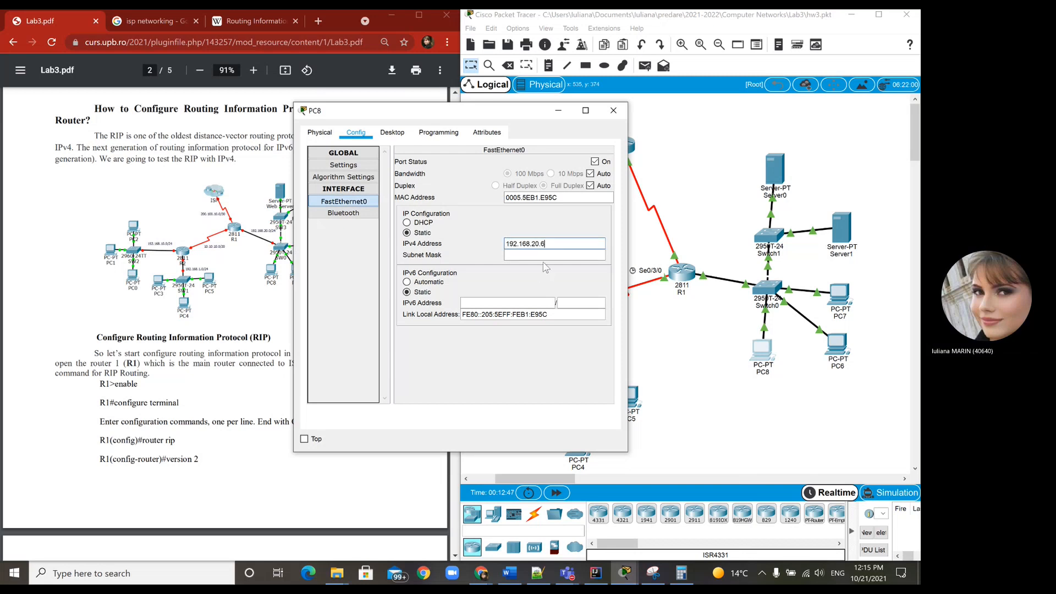
type(".20.6")
left_click(545, 255)
left_click(614, 110)
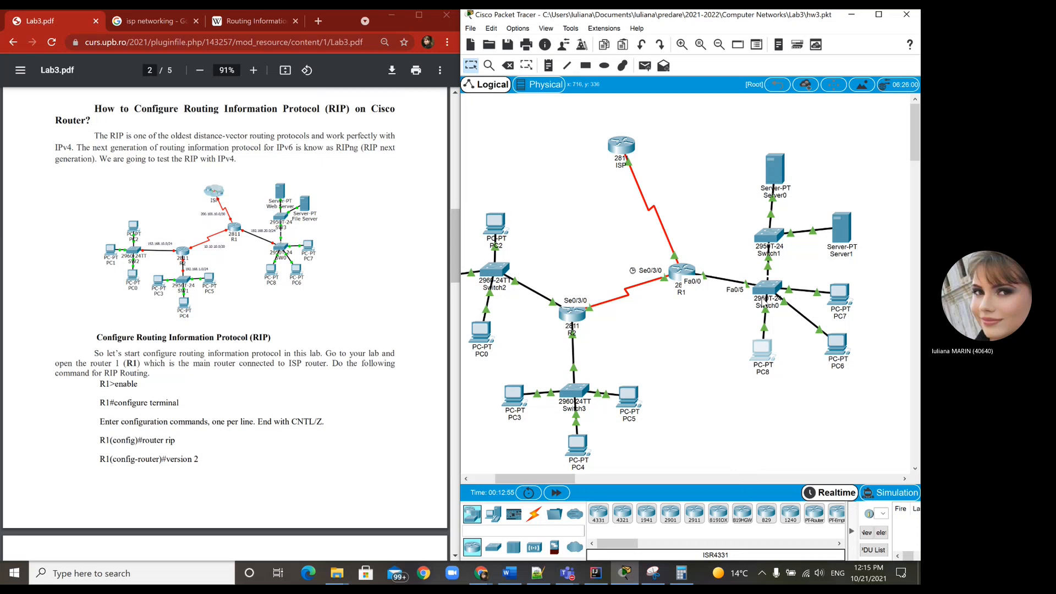
With router R1 powered off, install WIC-2T modules in its two empty lower interface card slots and power it back on.
left_click(672, 277)
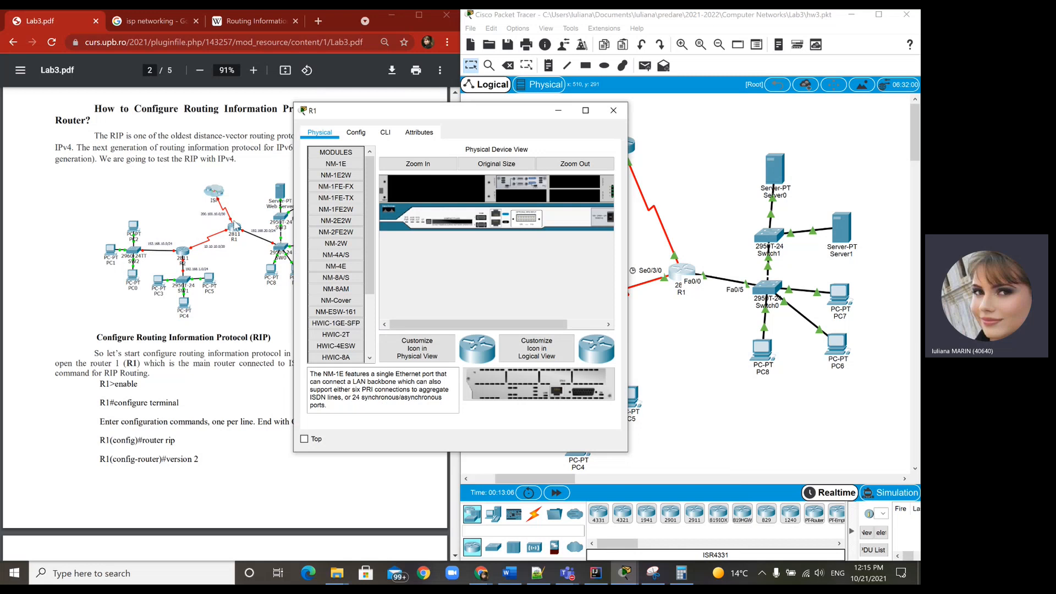
left_click(585, 110)
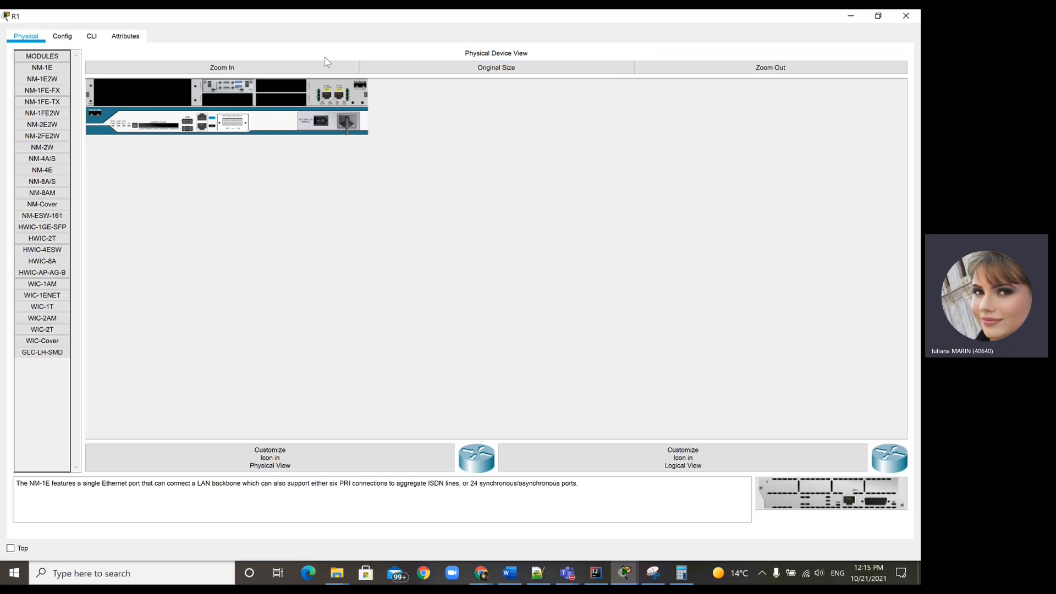
left_click(286, 69)
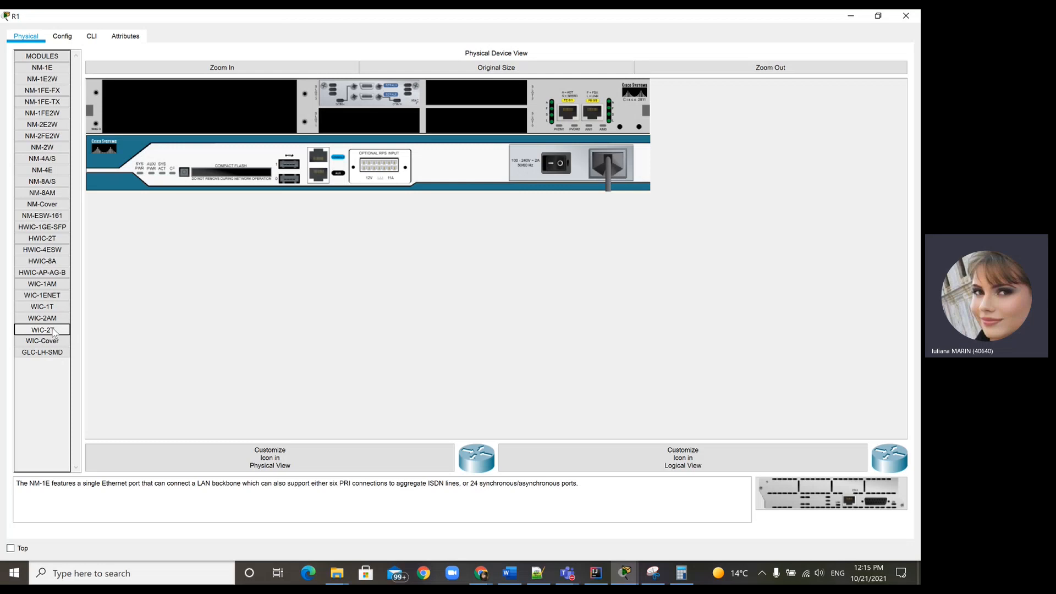
left_click_drag(54, 333, 412, 134)
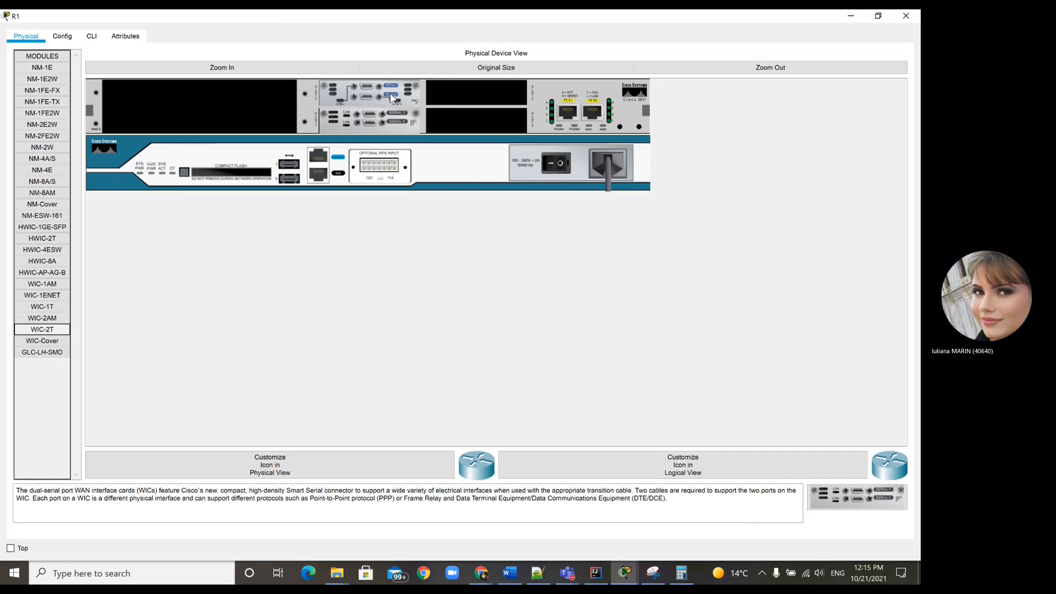
left_click(48, 240)
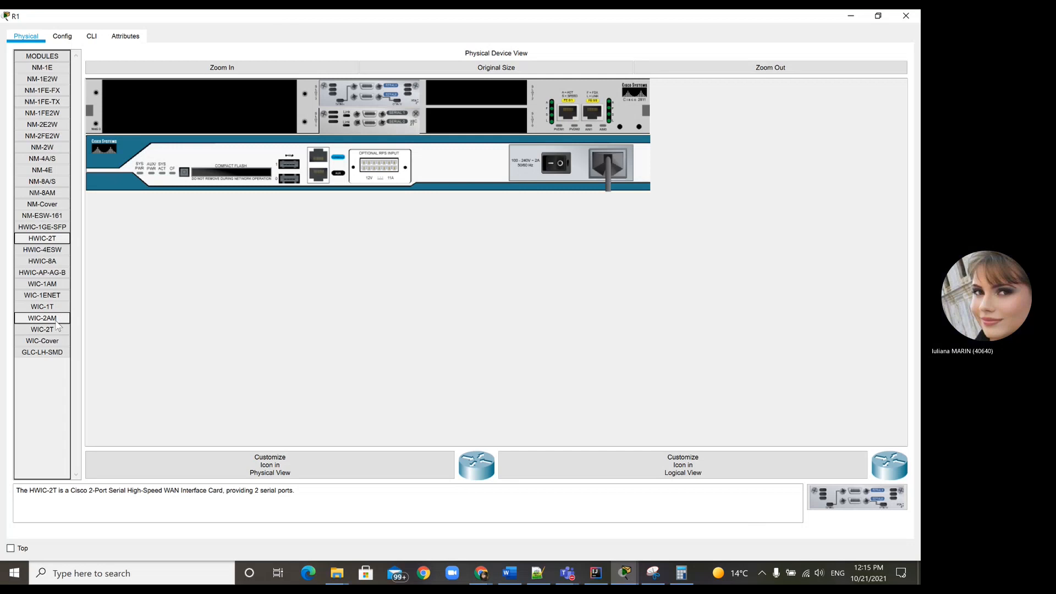
left_click_drag(55, 329, 476, 121)
left_click(557, 165)
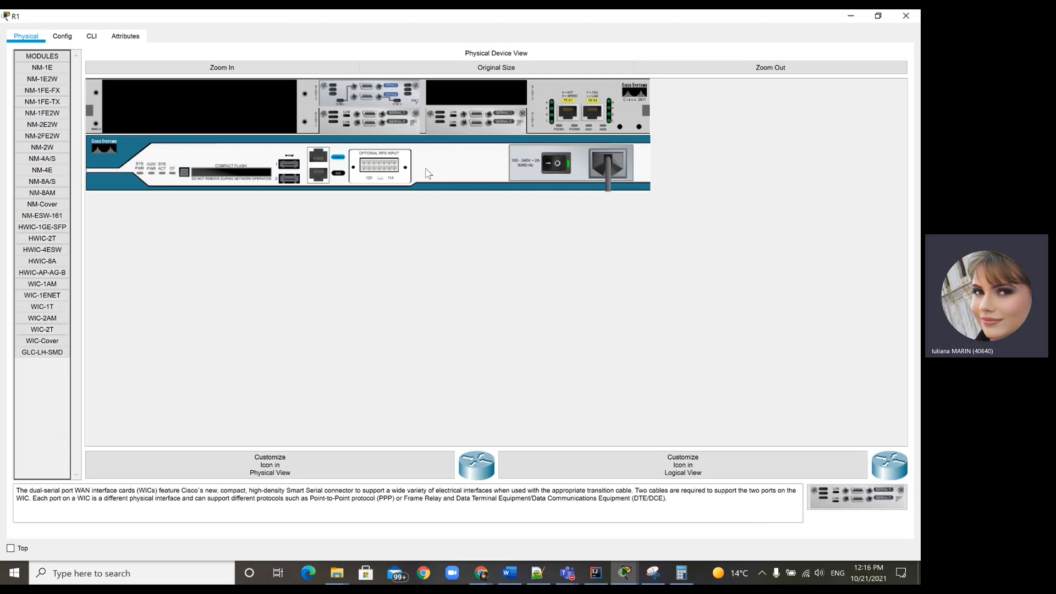
Open R1's configuration settings and dismiss the boot notices until the router has finished starting.
left_click(62, 35)
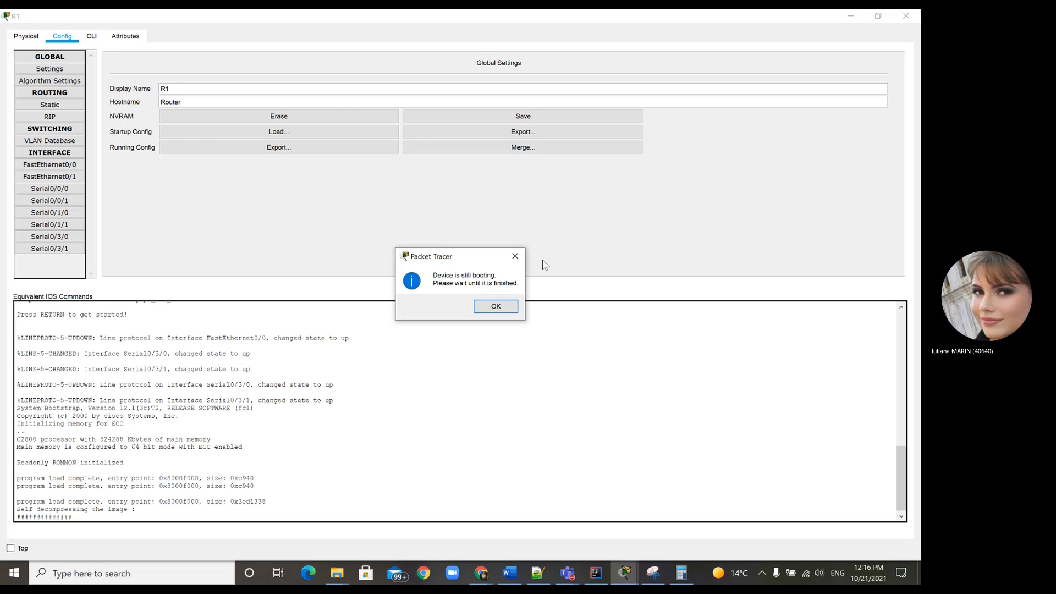
left_click(522, 256)
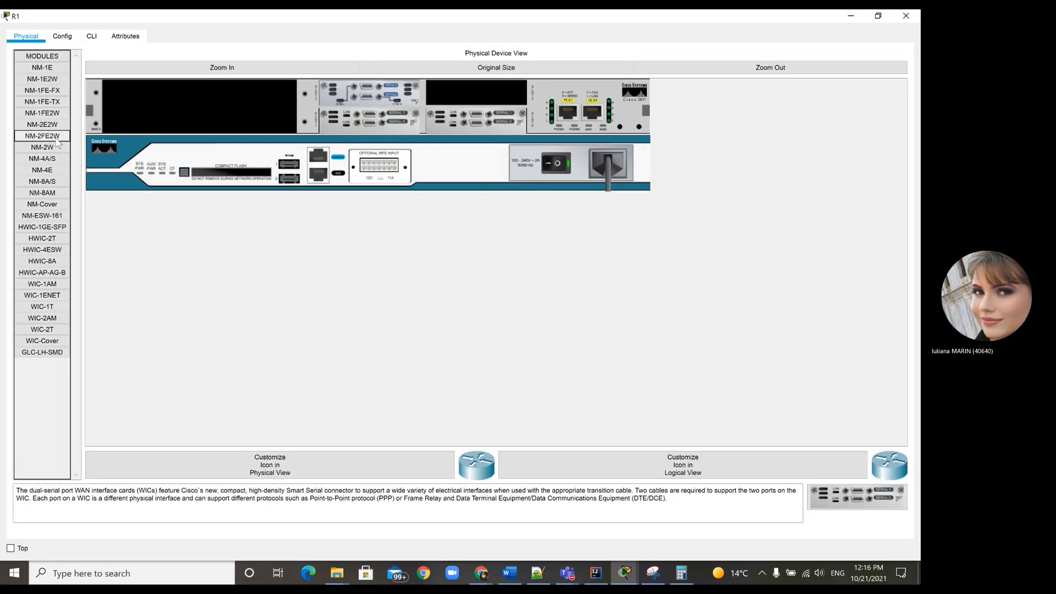
left_click(62, 36)
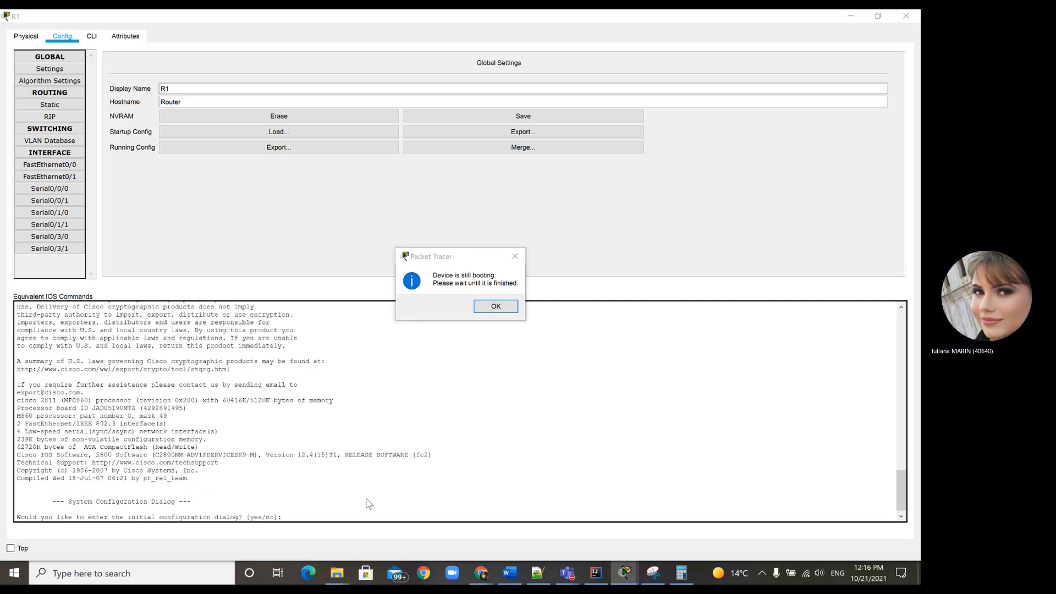
left_click(496, 306)
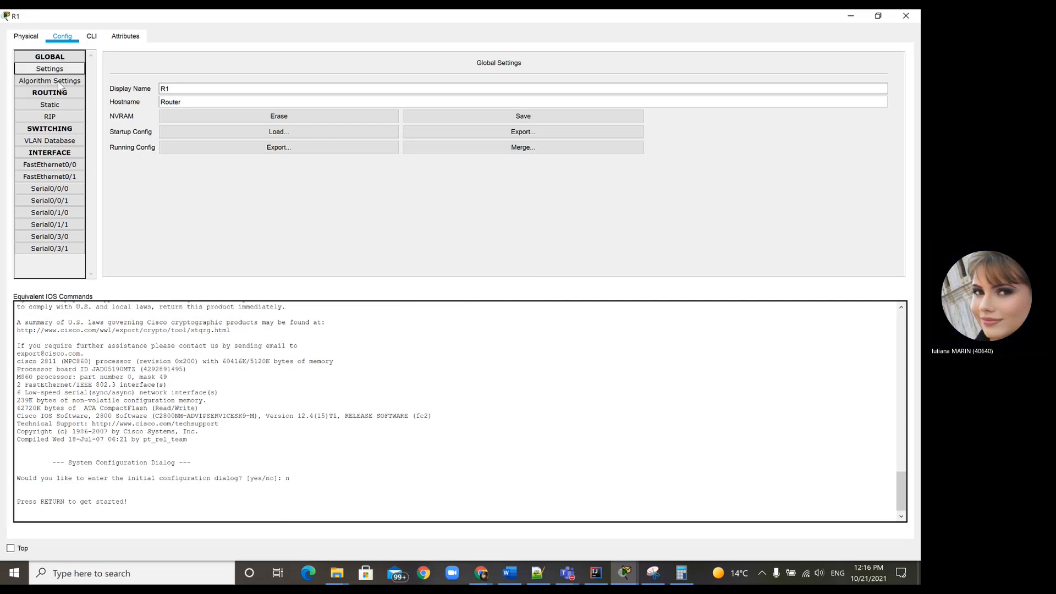
left_click(62, 167)
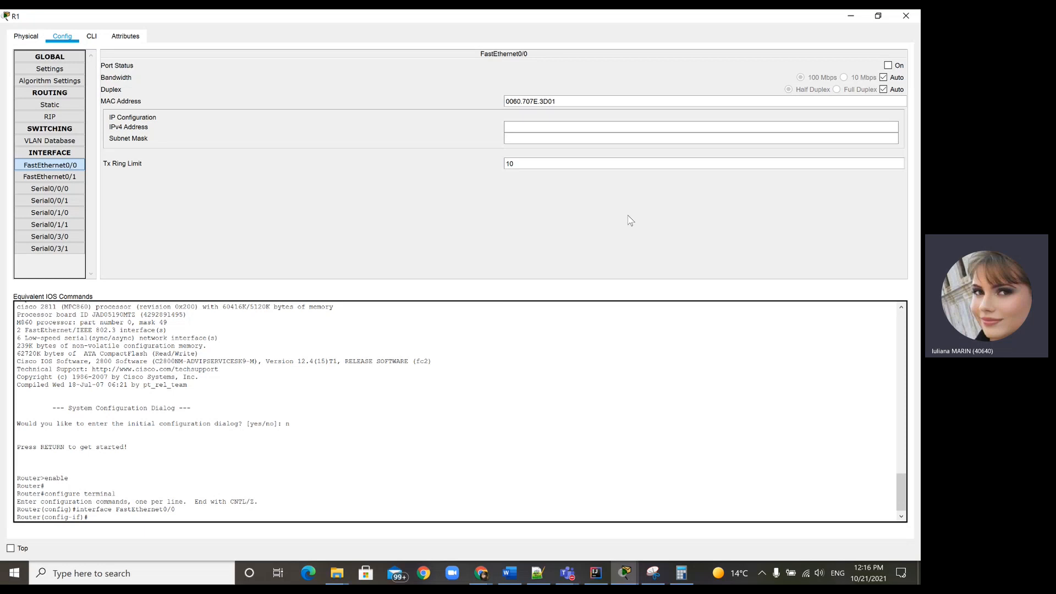
key("super+Right")
left_click(908, 16)
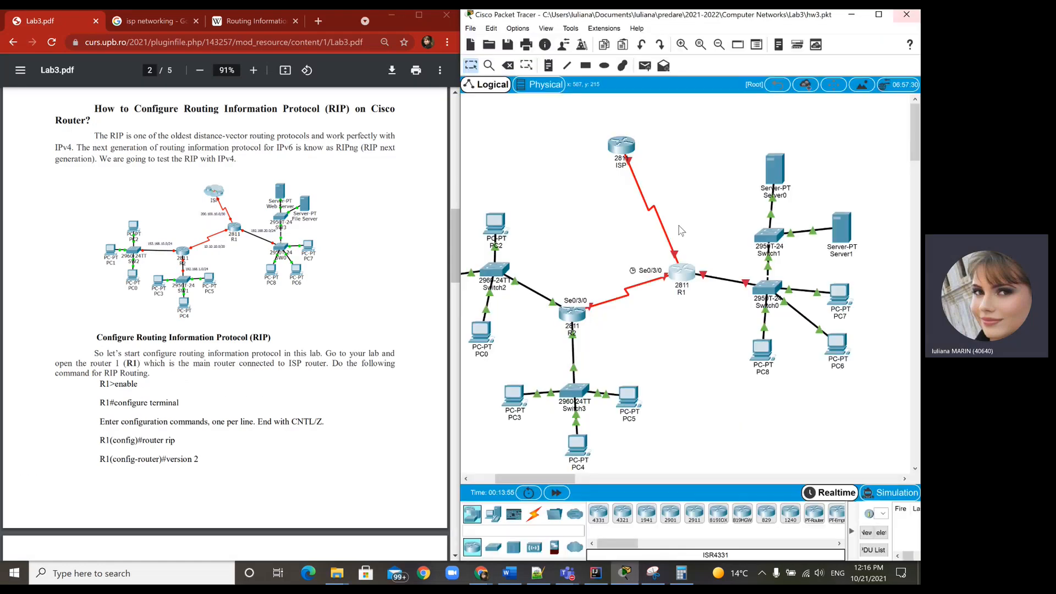
left_click(682, 275)
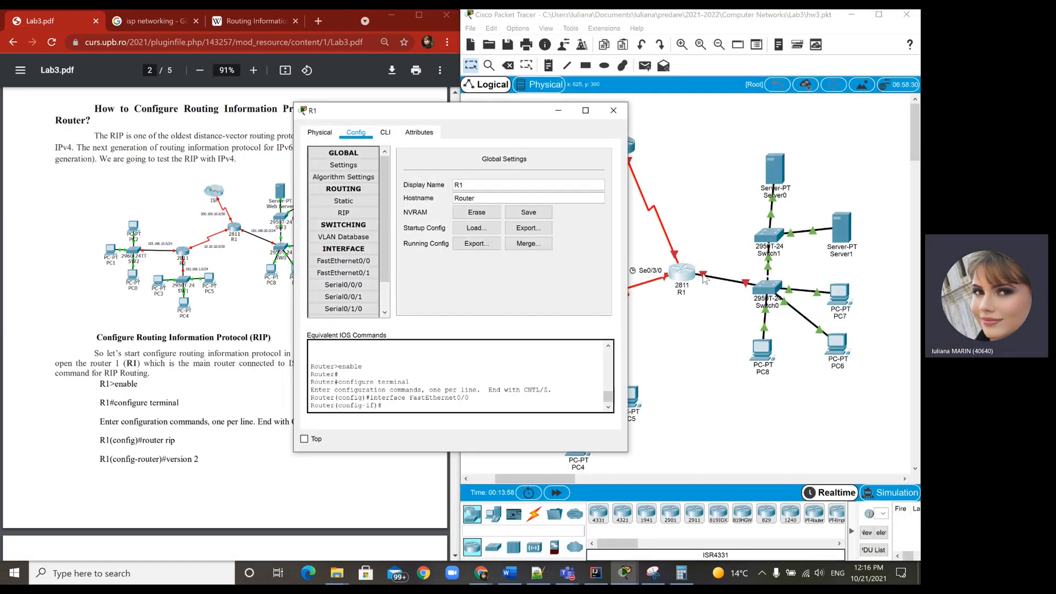
left_click(613, 111)
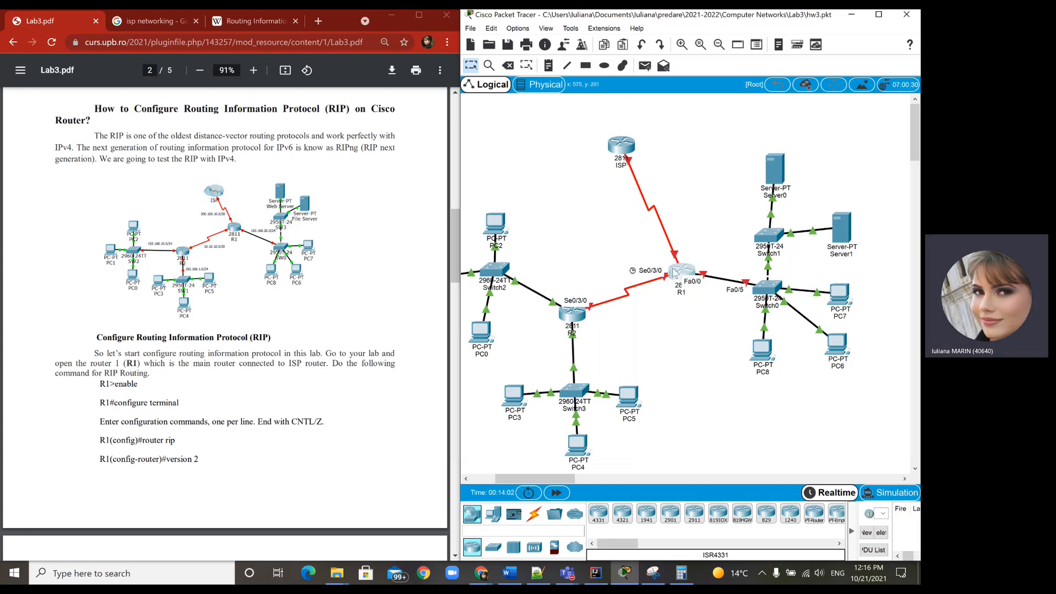
Turn on R1's FastEthernet0/0 port and give it the IPv4 address 192.168.20.1 with subnet mask 255.255.255.0.
left_click(675, 271)
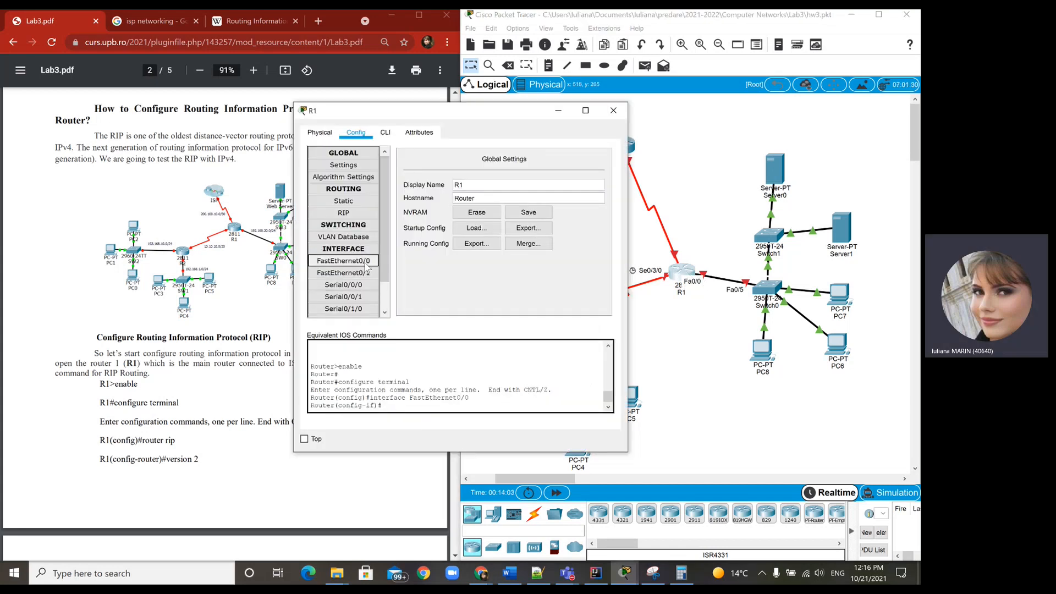
left_click(343, 260)
left_click(595, 162)
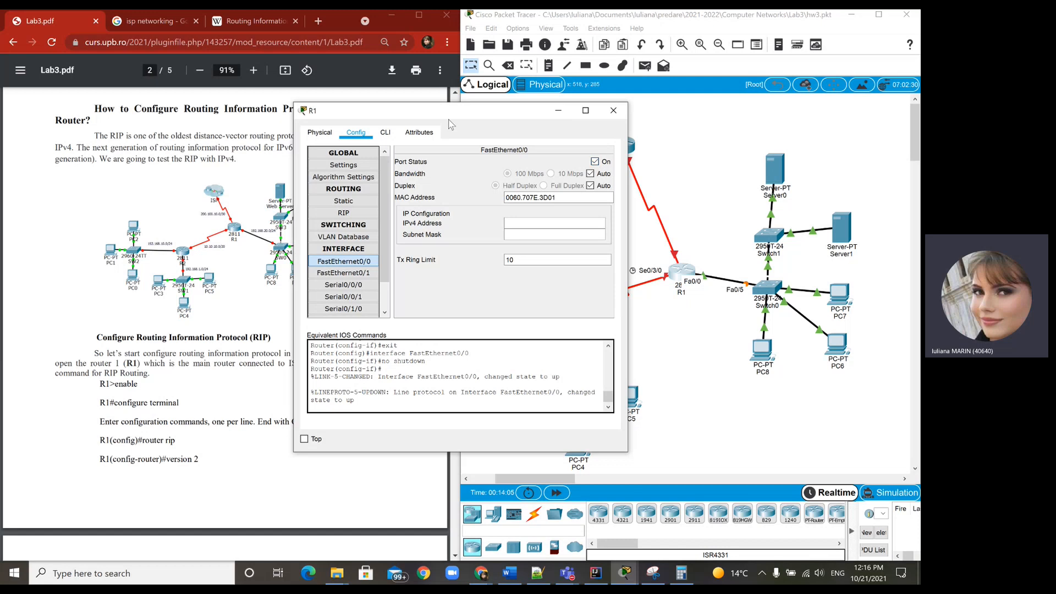
left_click_drag(450, 113, 557, 166)
left_click(641, 278)
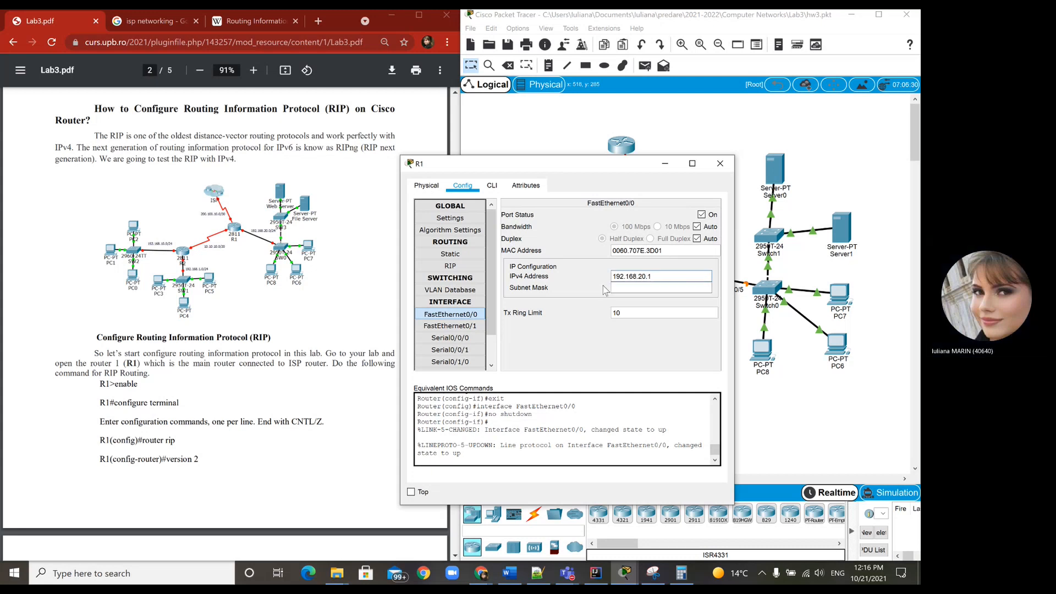
left_click(668, 285)
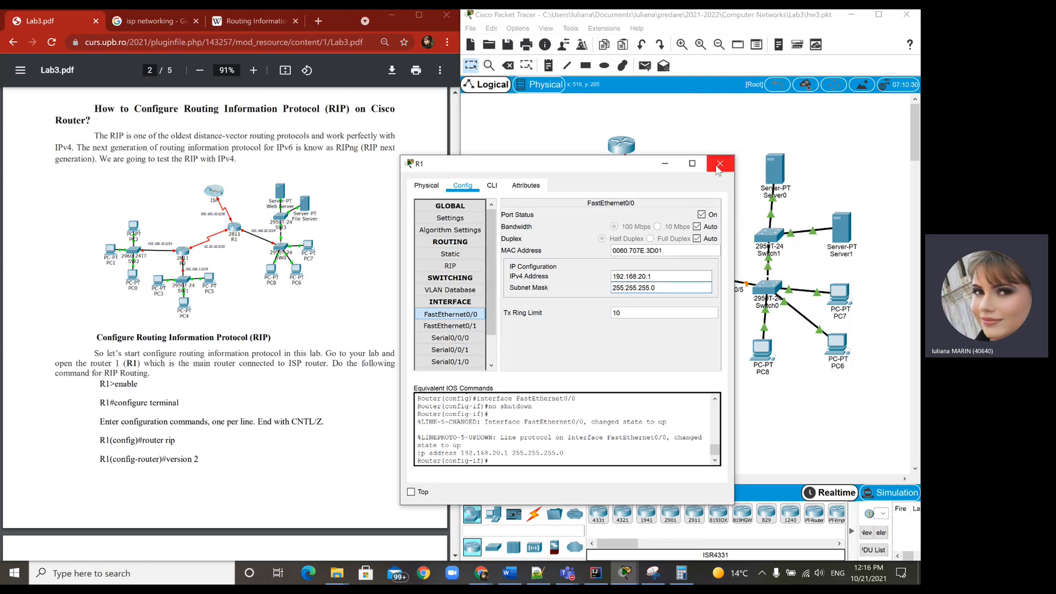
Turn on R1's Serial0/3/0 port and give it the IPv4 address 10.10.10.2.
left_click_drag(612, 162, 432, 125)
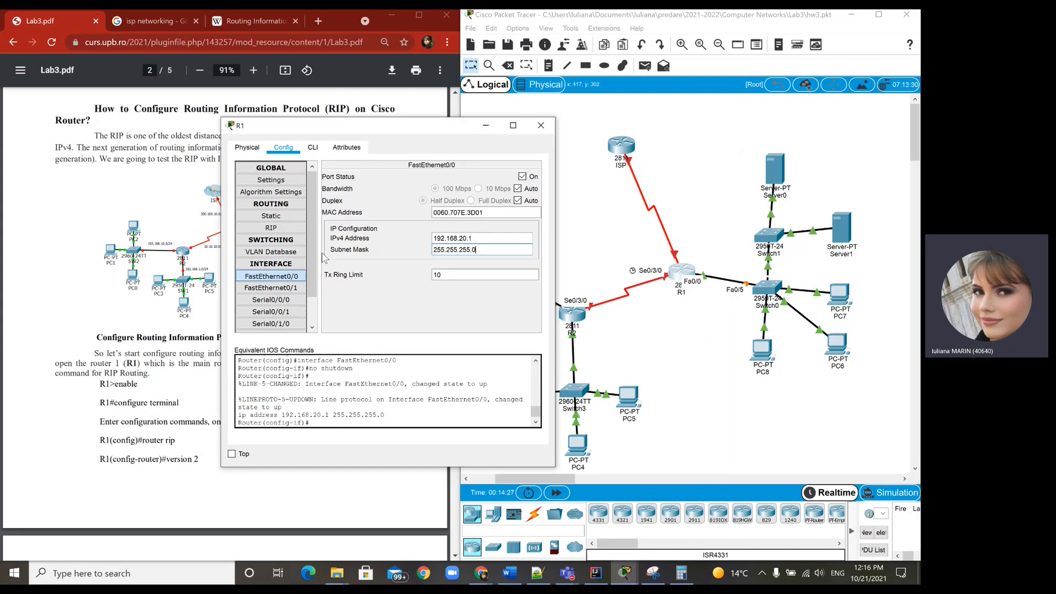
scroll(297, 325, "down", 2)
left_click(271, 314)
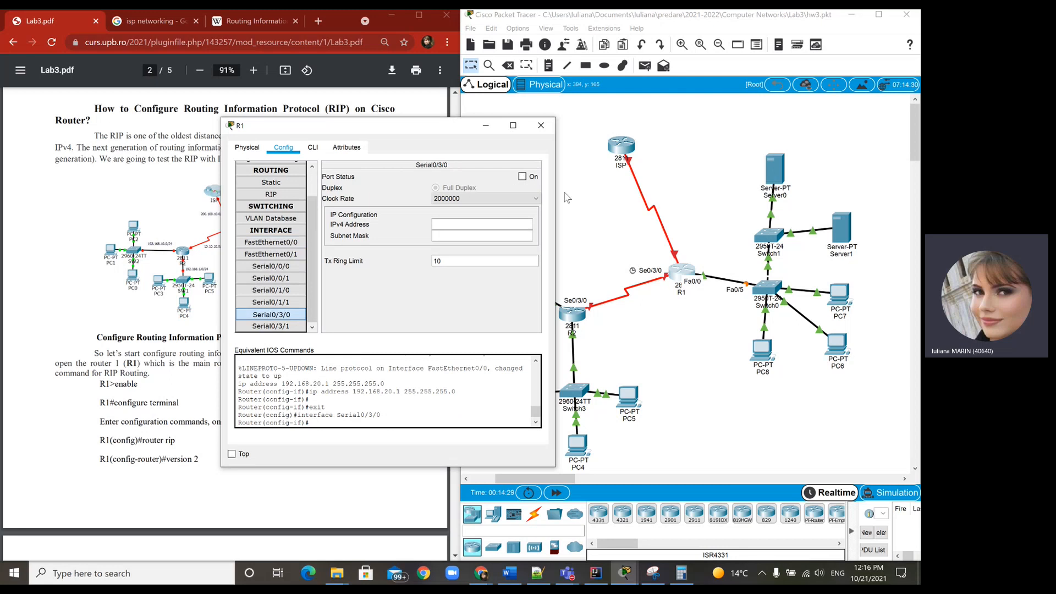
left_click(524, 177)
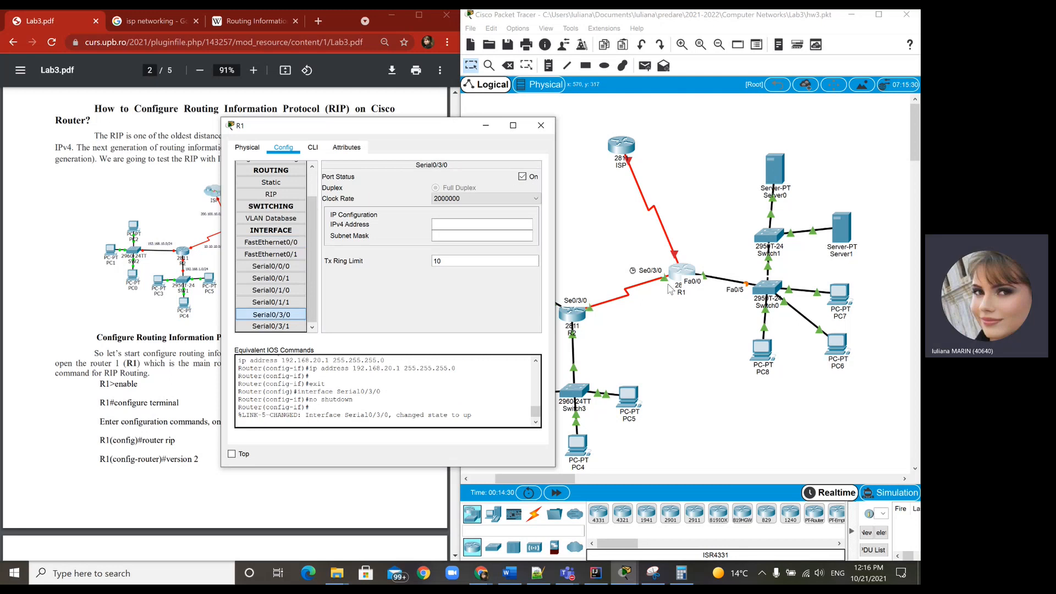
left_click_drag(389, 130, 488, 130)
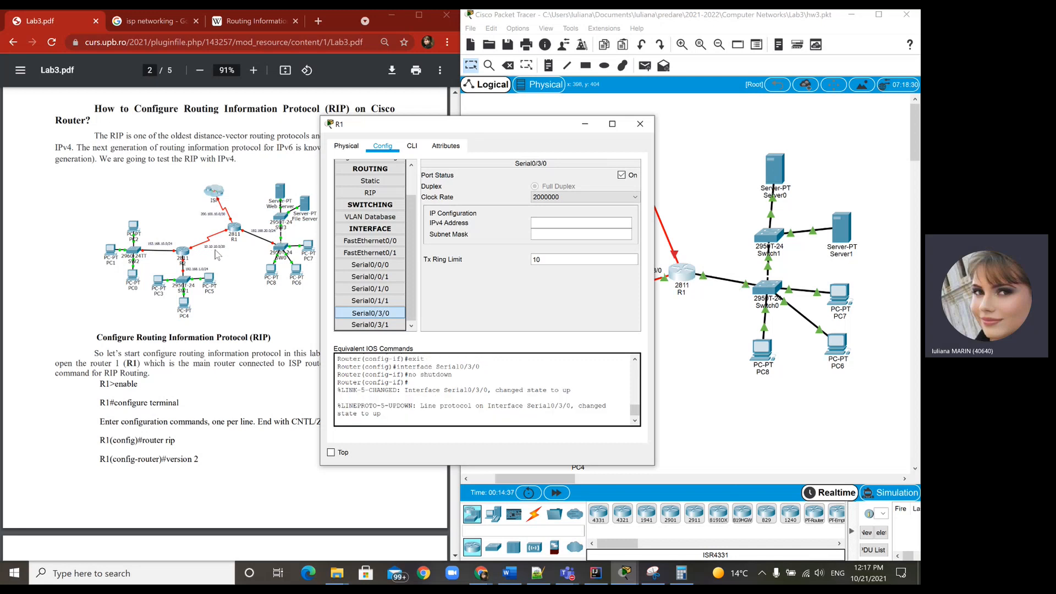
left_click(545, 222)
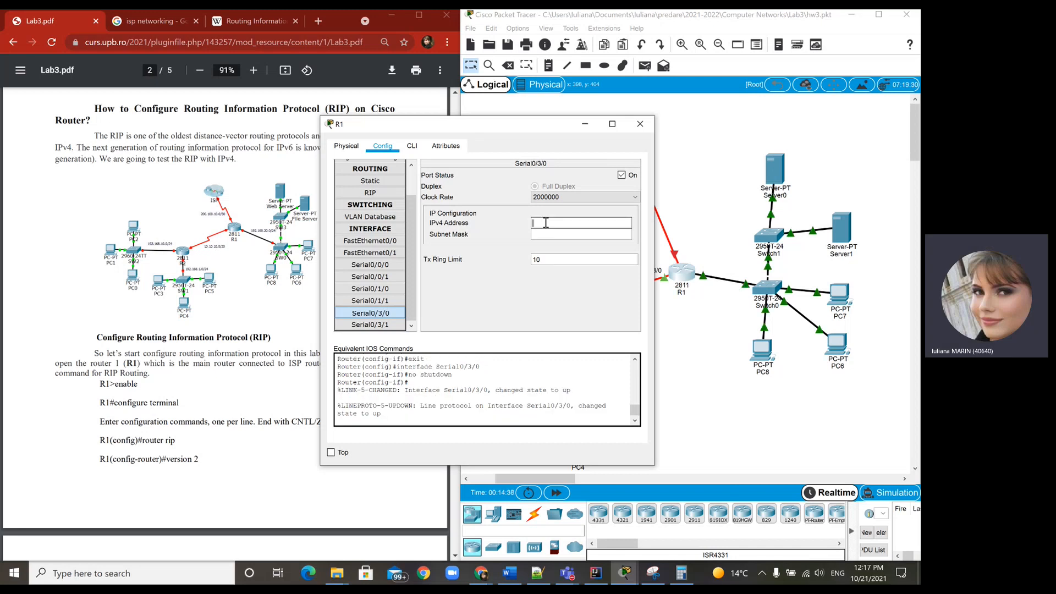
type("10.10.10")
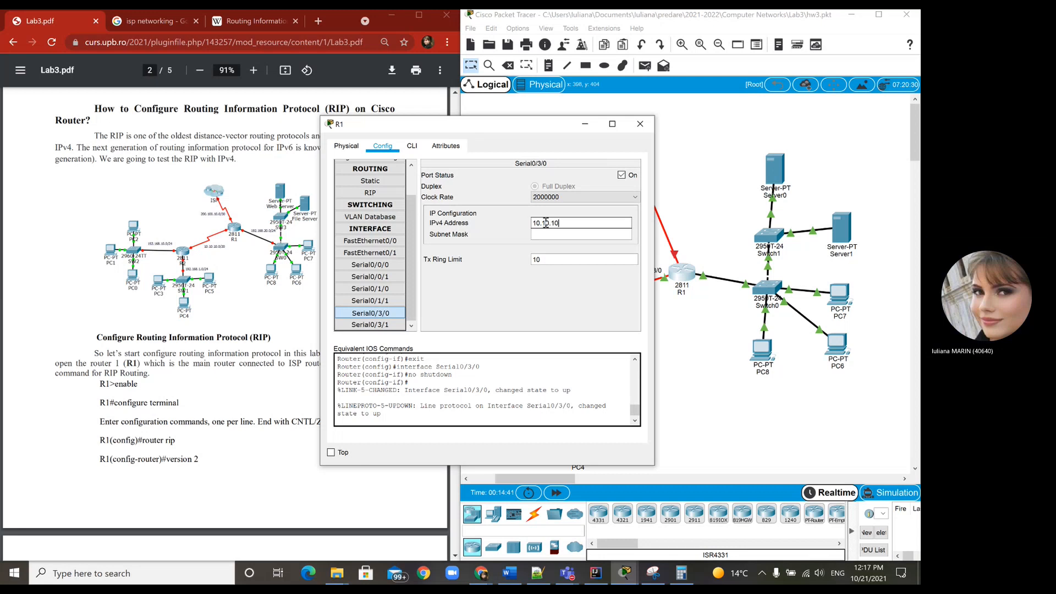
type(".2")
Set the subnet mask of R1's Serial0/3/0 to 255.255.255.252 and close the router's configuration.
left_click(575, 235)
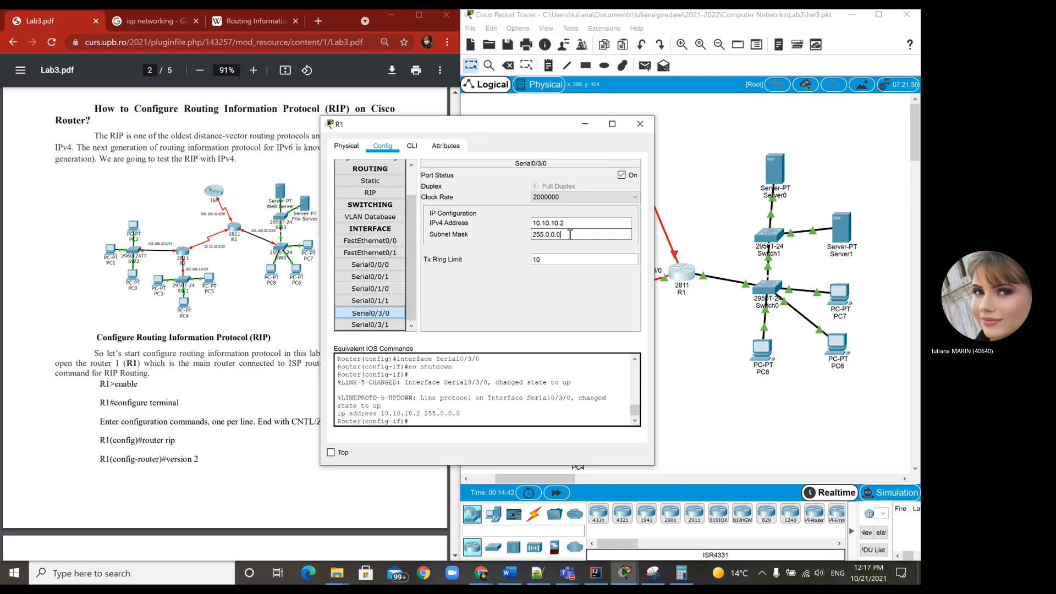
key("BackSpace")
key("BackSpace")
key("BackSpace")
key("BackSpace")
key("BackSpace")
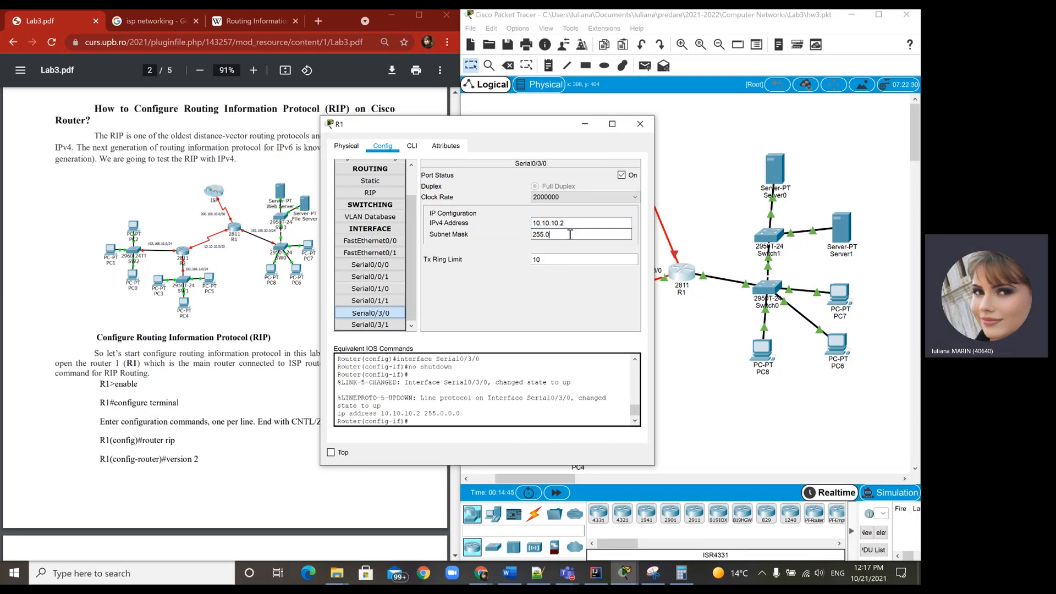
type("255.255.252")
left_click_drag(544, 126, 356, 198)
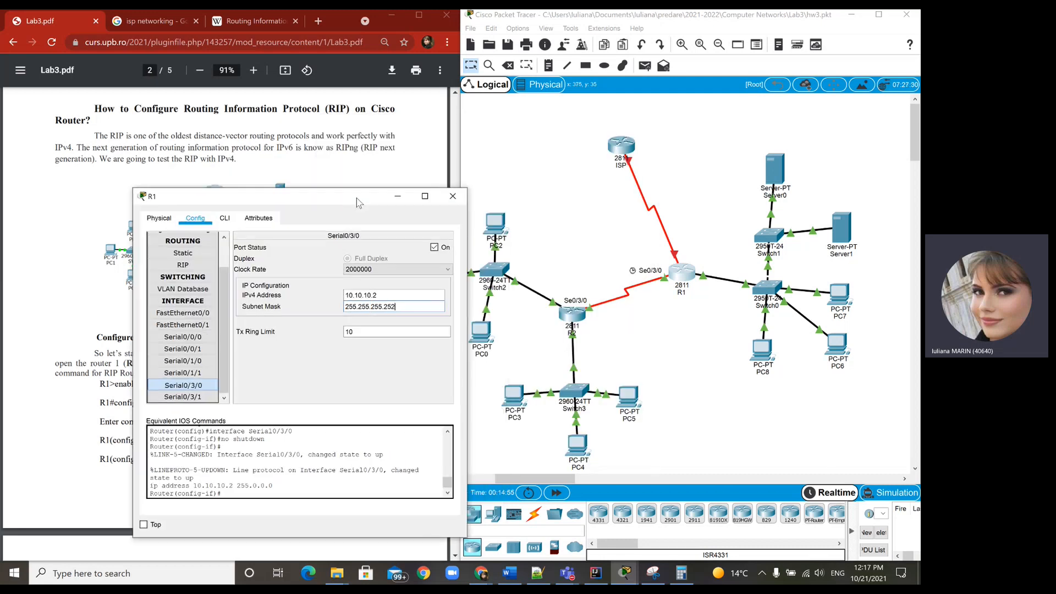
left_click(453, 195)
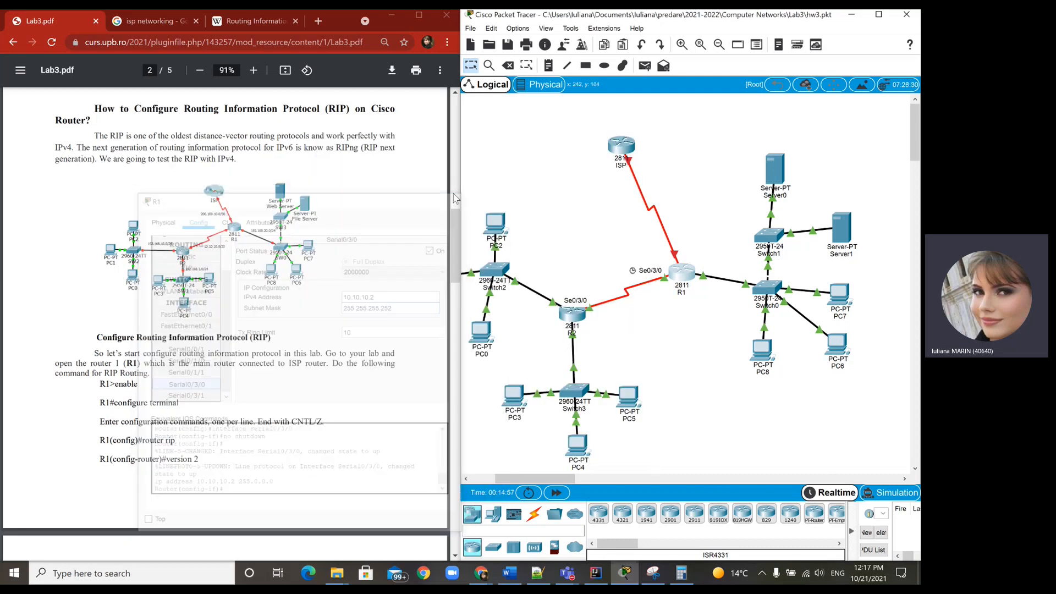
With the ISP router powered off, install WIC-2T modules in its two empty lower interface card slots and power it back on.
left_click(623, 147)
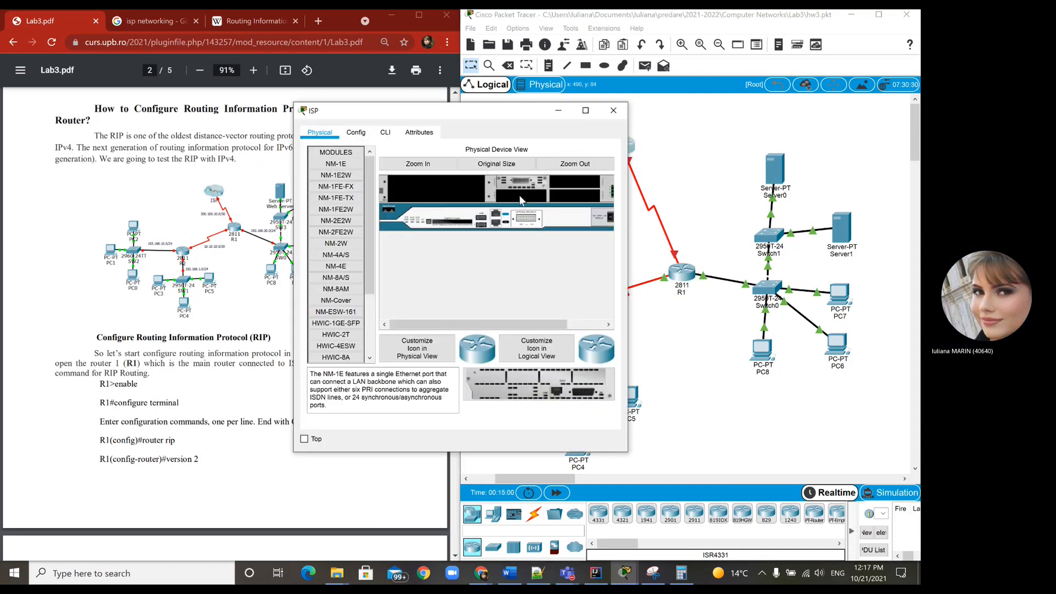
left_click(585, 110)
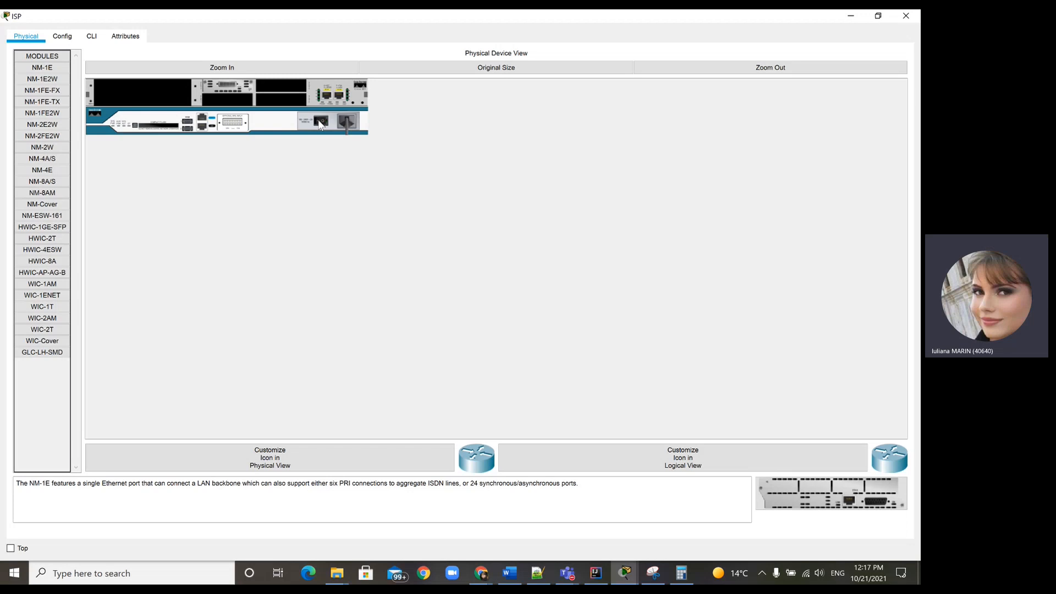
left_click_drag(43, 329, 233, 122)
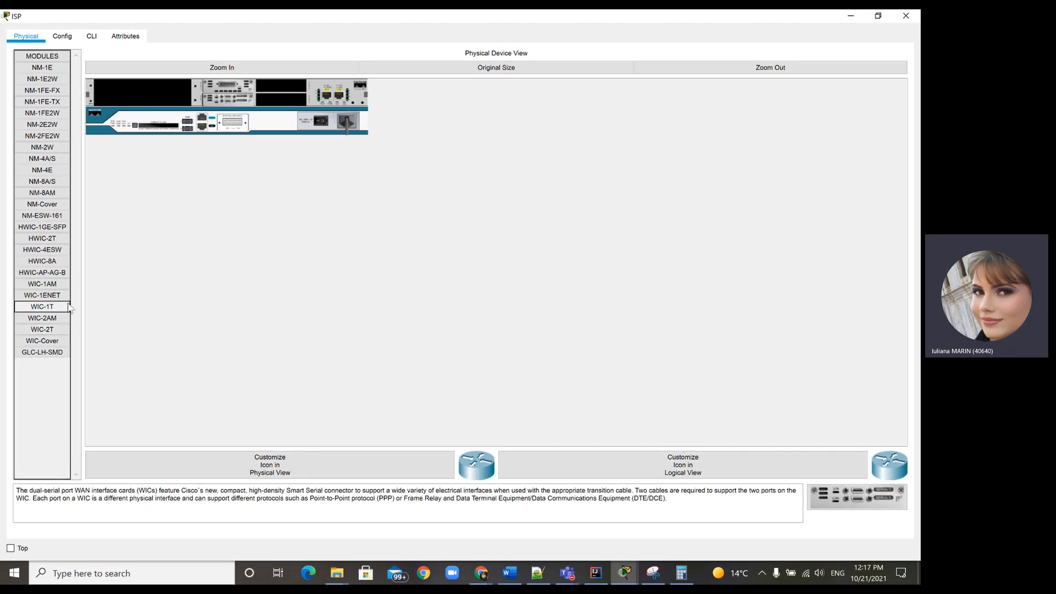
left_click_drag(42, 329, 279, 98)
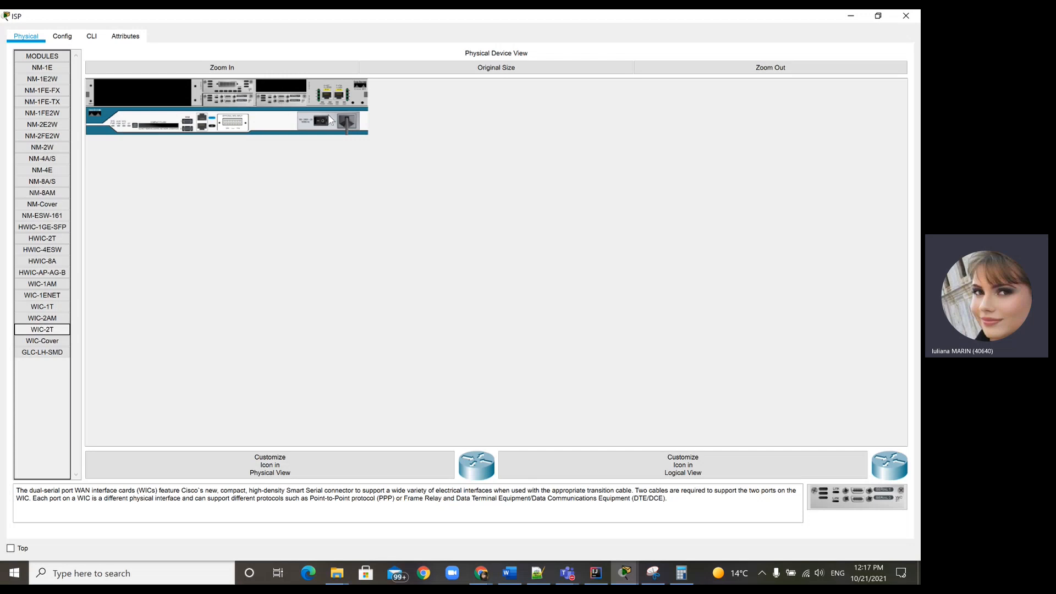
left_click(906, 16)
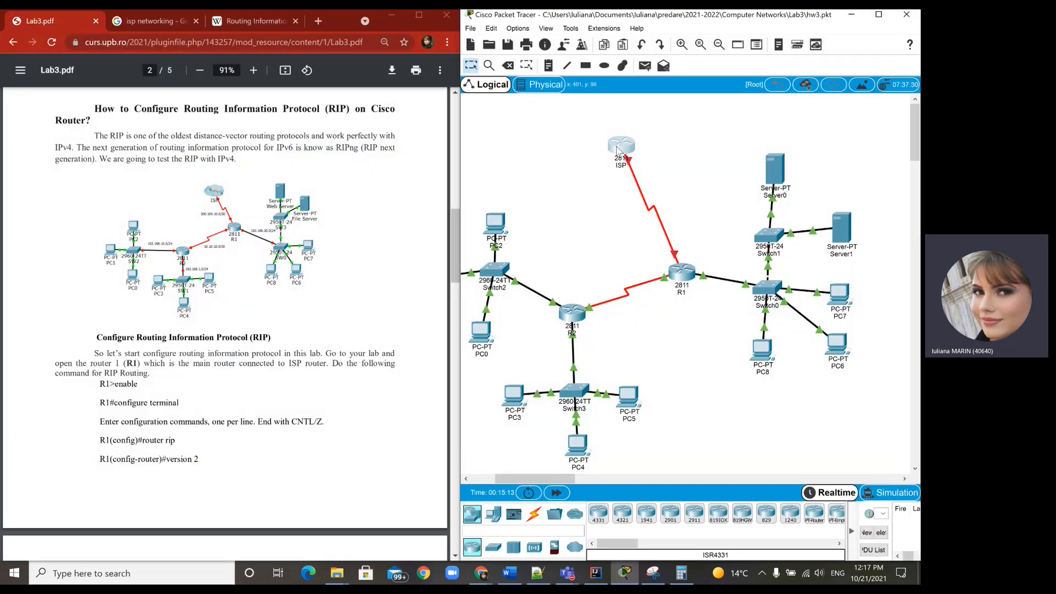
Check which R1 port links to the ISP router and turn on that port, Serial0/3/1.
mouse_move(618, 148)
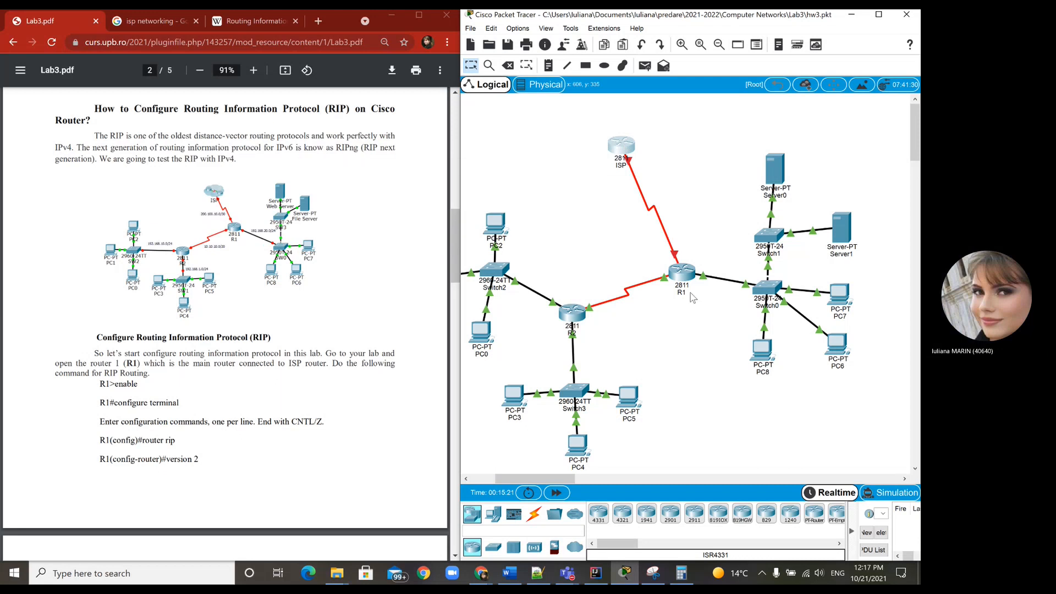
mouse_move(681, 277)
left_click(681, 272)
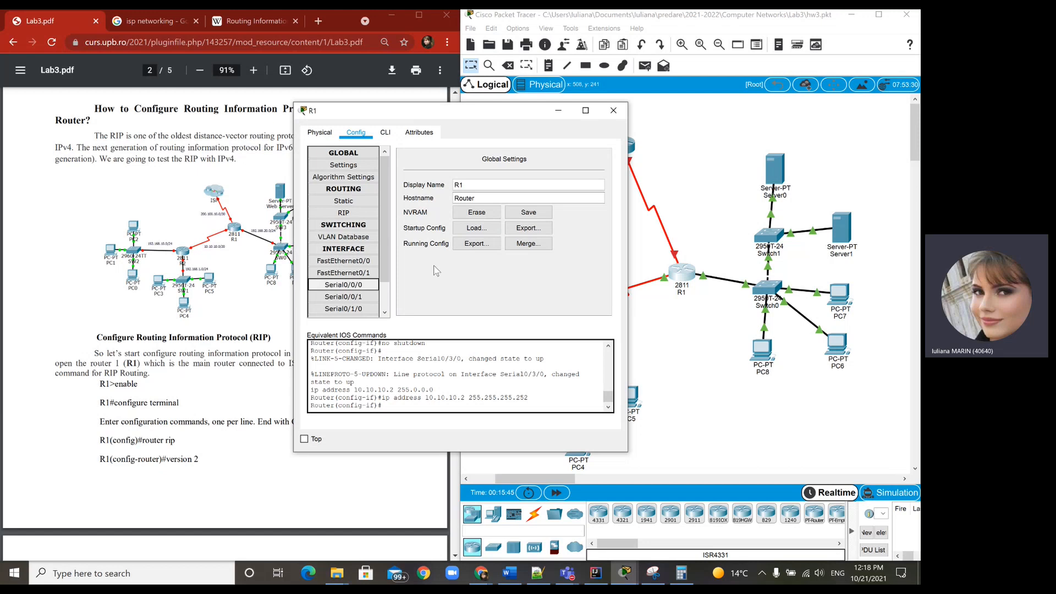
left_click(678, 256)
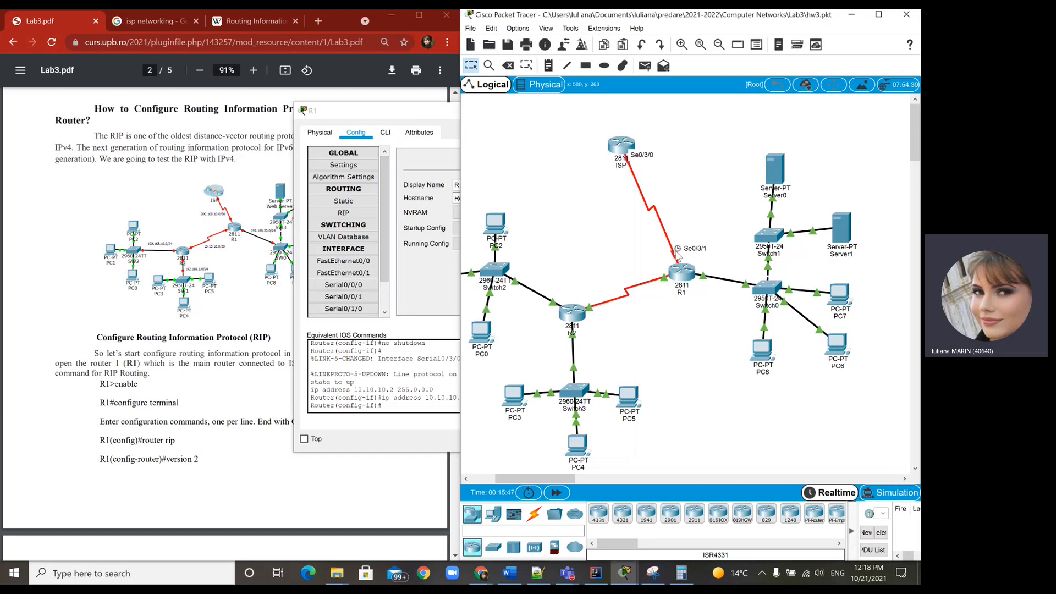
left_click(377, 124)
scroll(352, 247, "down", 3)
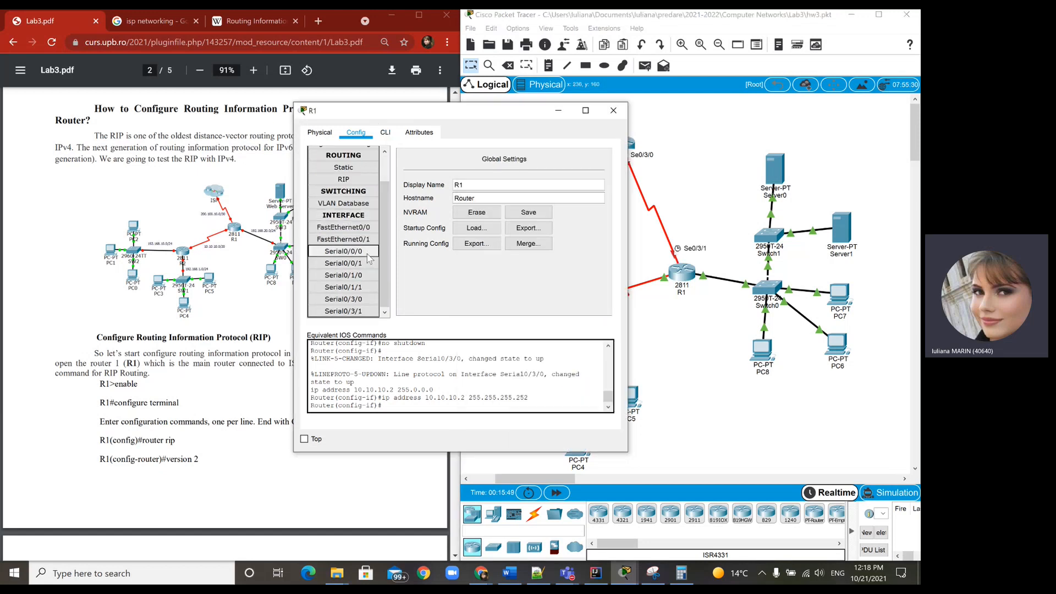
left_click(370, 312)
left_click(594, 161)
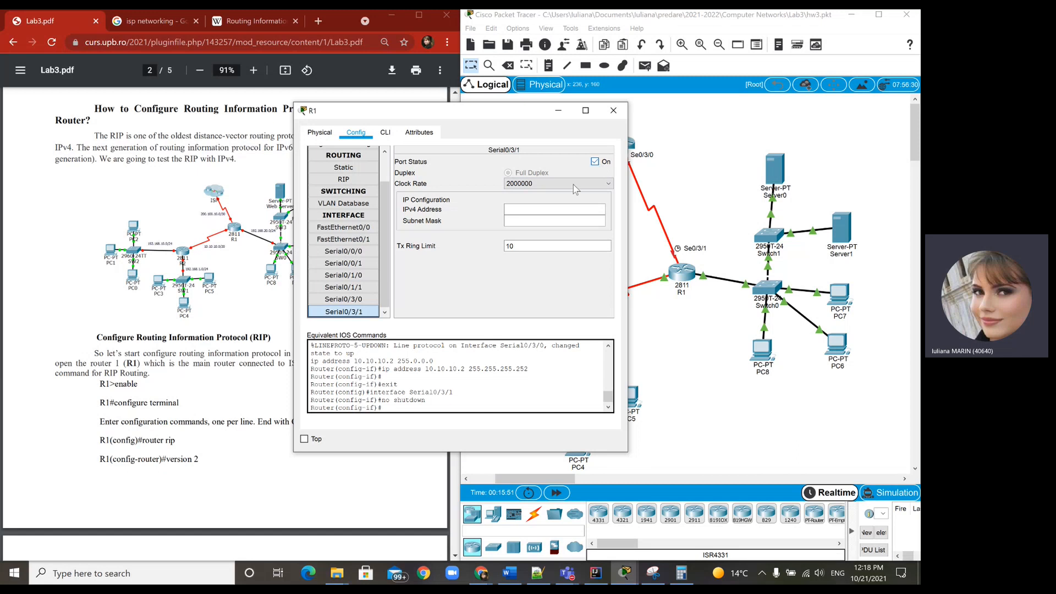
Give R1's Serial0/3/1 the IPv4 address 200.100.10.1 with subnet mask 255.255.255.252 and close the router's configuration.
left_click(535, 208)
type("200.100.10.1")
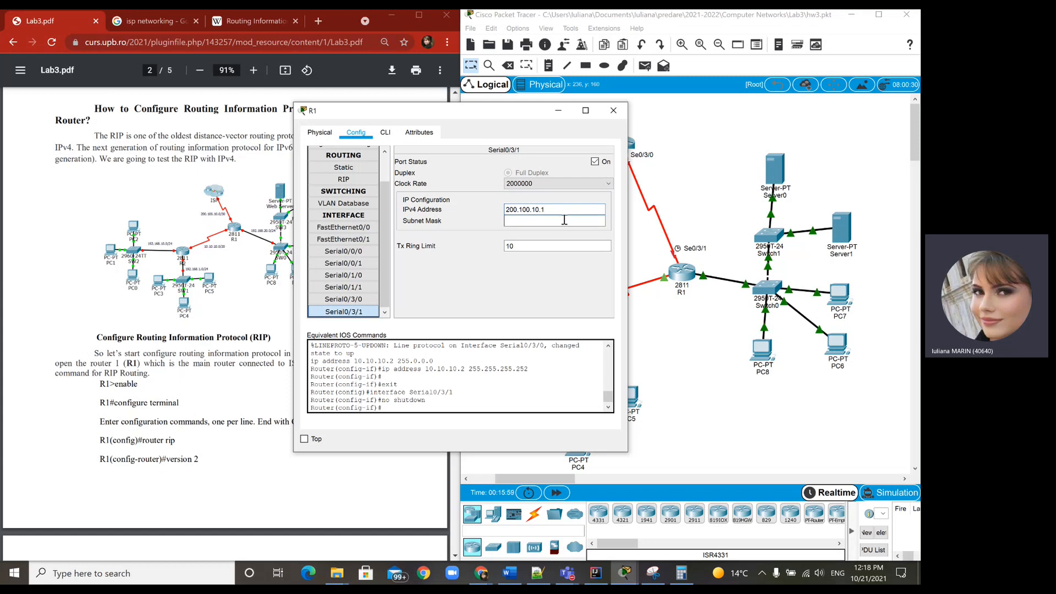
left_click(560, 219)
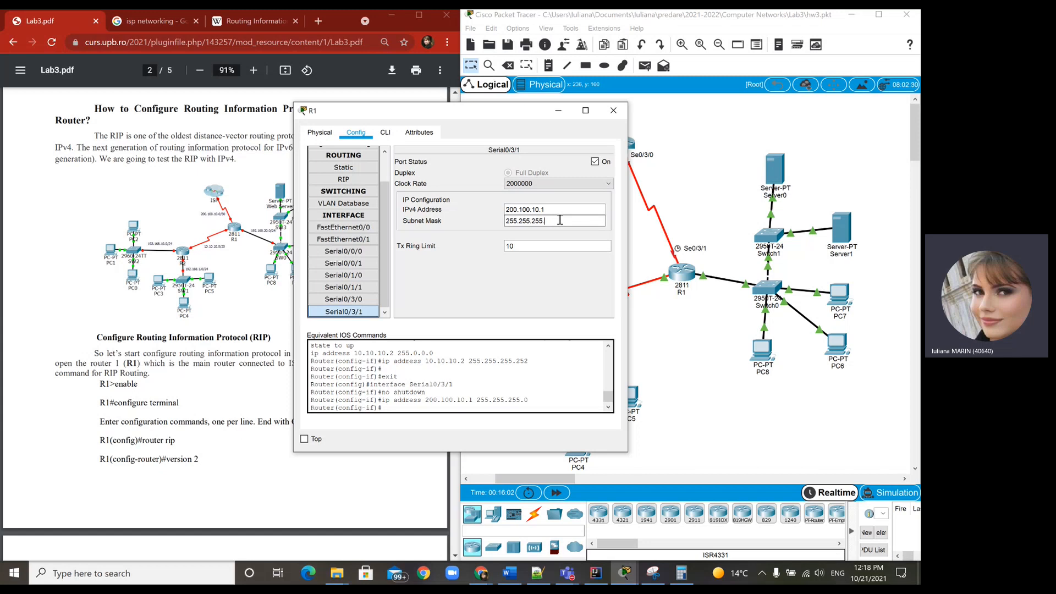
type("252")
left_click(617, 113)
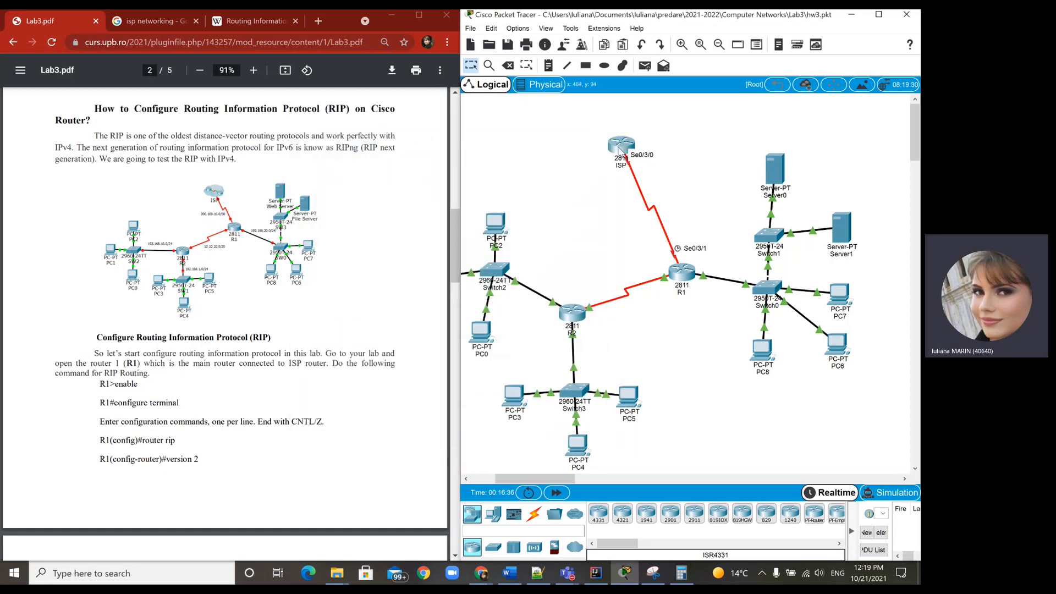
Open the ISP router's configuration settings and turn on its Serial0/3/0 port.
left_click(620, 148)
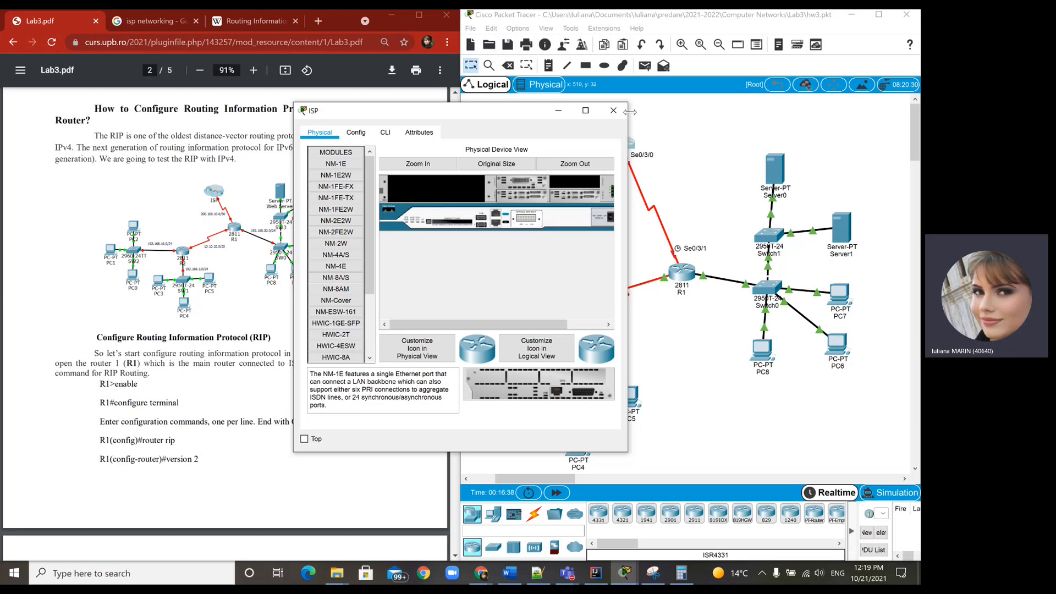
left_click(356, 132)
scroll(346, 264, "down", 2)
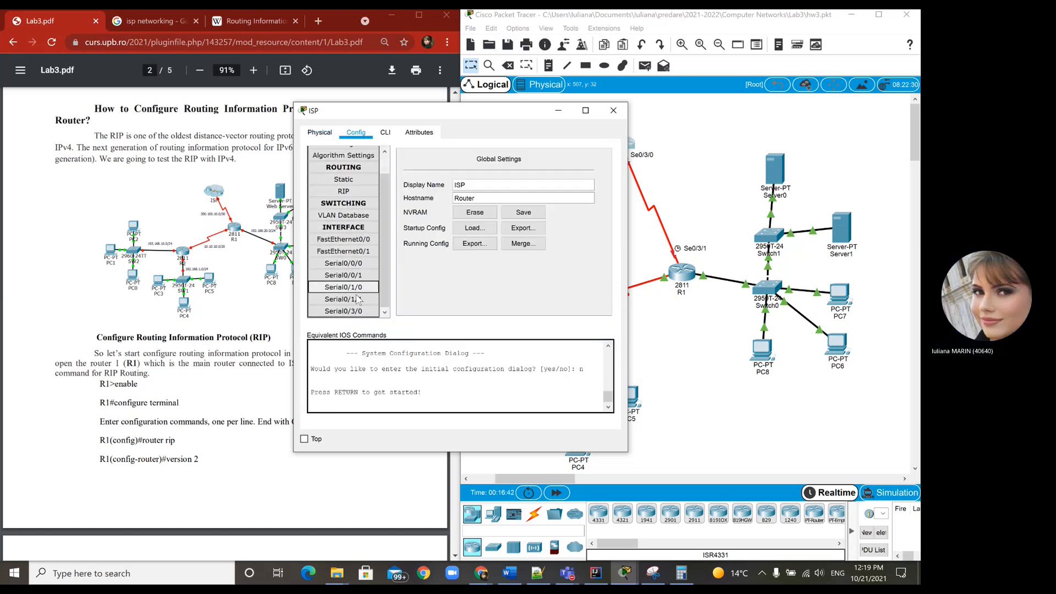
left_click(356, 312)
left_click(594, 161)
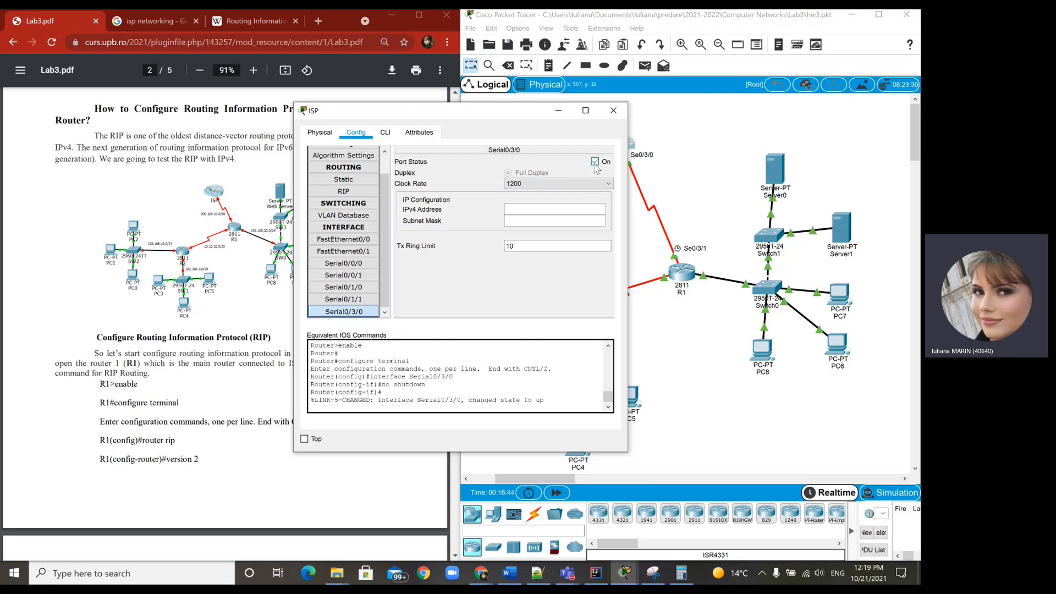
Give the ISP router's Serial0/3/0 the IPv4 address 200.100.10.2 with subnet mask 255.255.255.252 and close its configuration.
left_click(521, 205)
type("20")
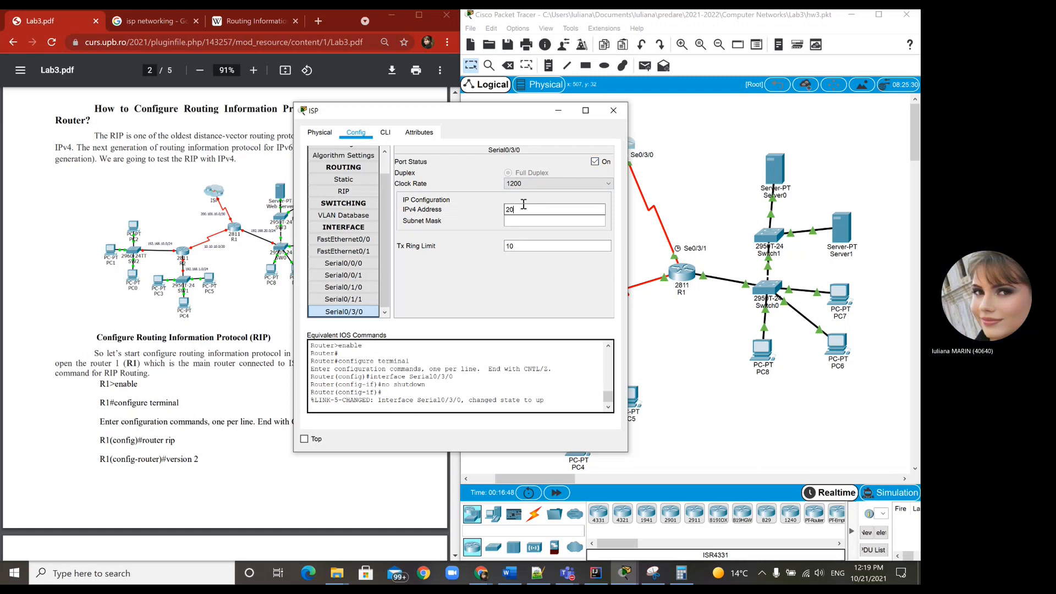
type("0.100.10.2")
left_click(553, 220)
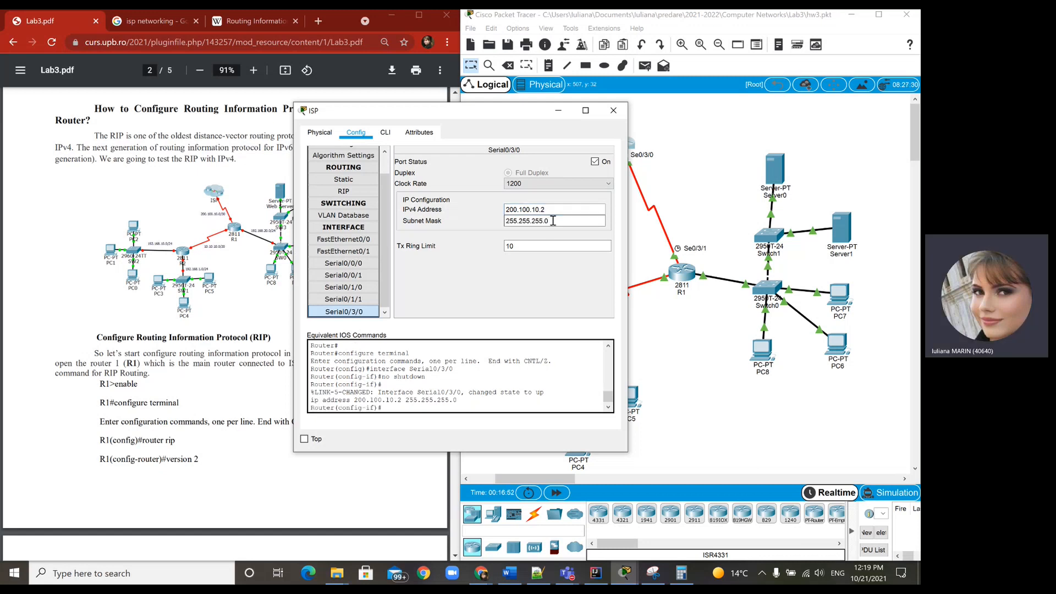
key("BackSpace")
type("252")
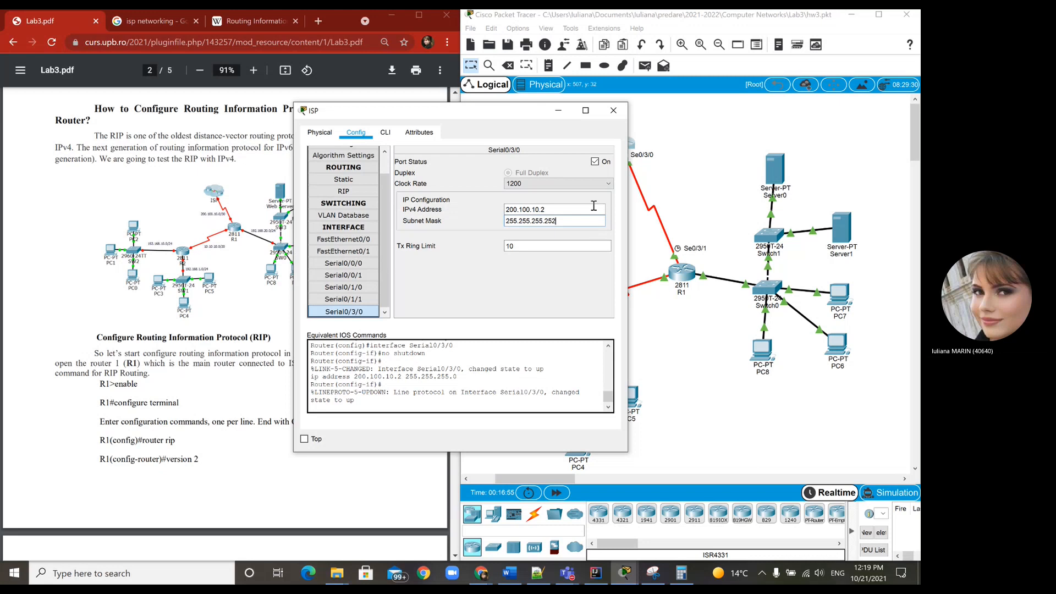
left_click(610, 111)
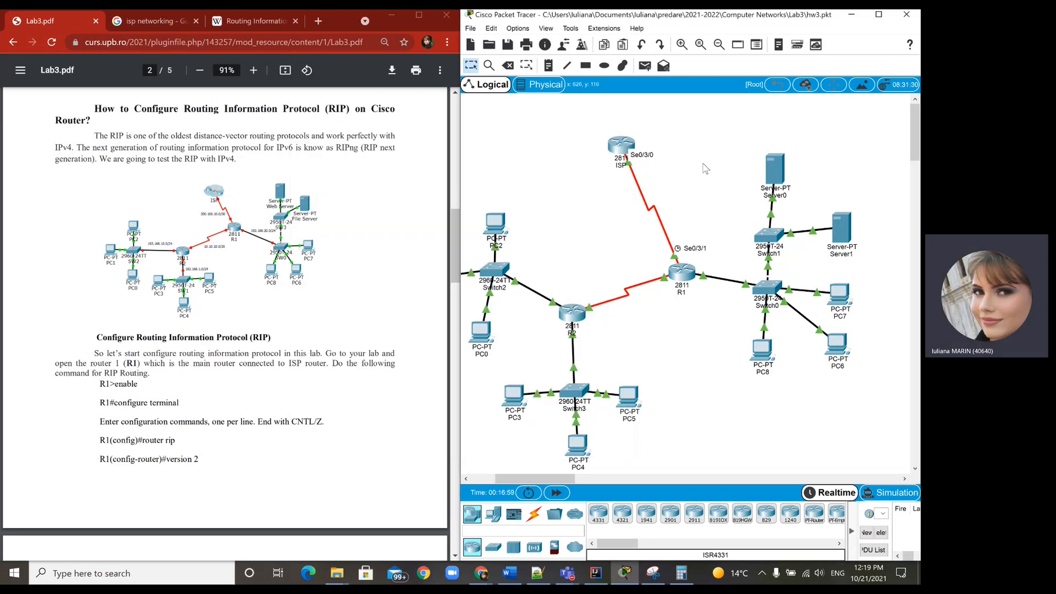
Group the ISP router into a new cluster so that a cloud represents it in the topology.
left_click(618, 147)
left_click(620, 105)
left_click(811, 87)
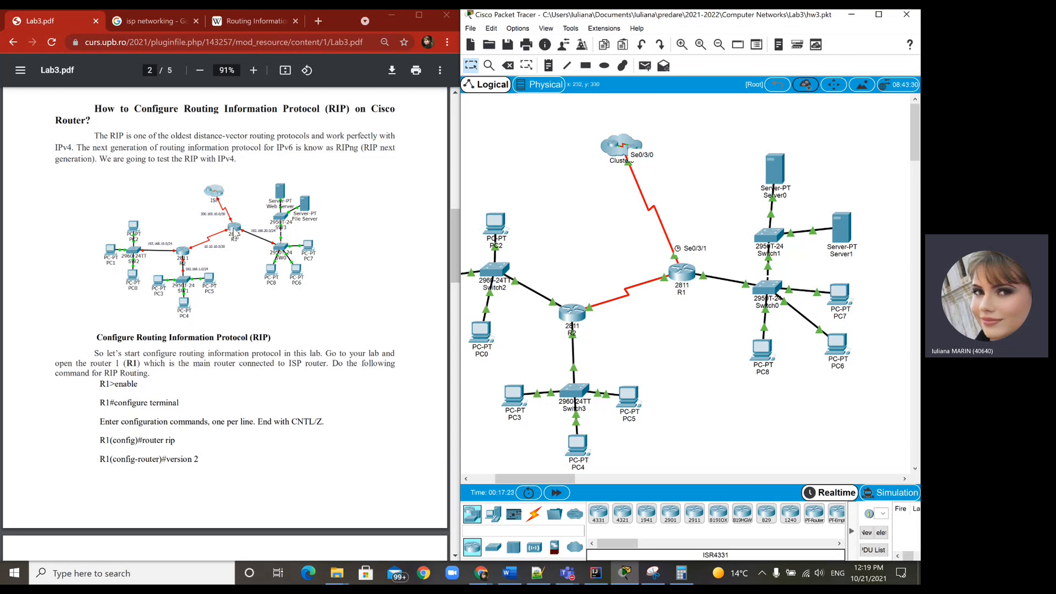
Open R1's command line interface beside the lab instructions and exit interface configuration mode to the privileged EXEC prompt.
left_click(687, 279)
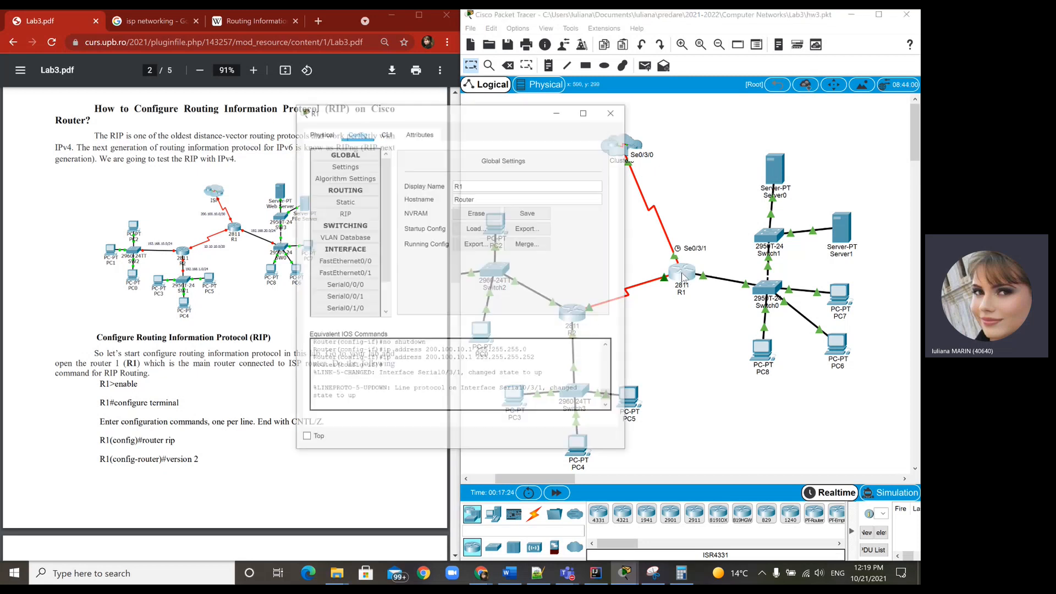
left_click(386, 132)
left_click_drag(416, 116, 591, 130)
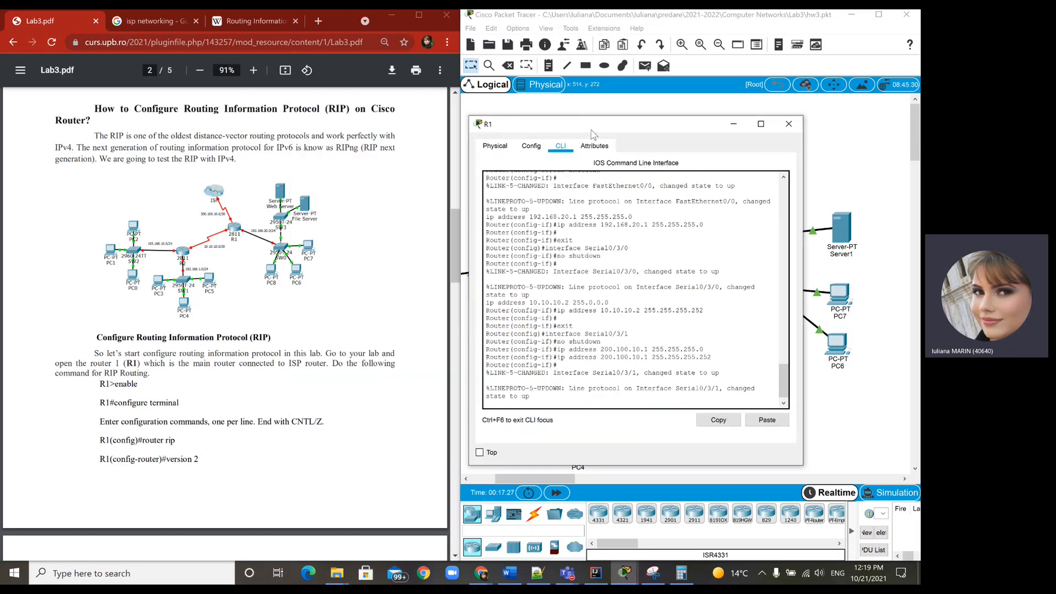
key("Return")
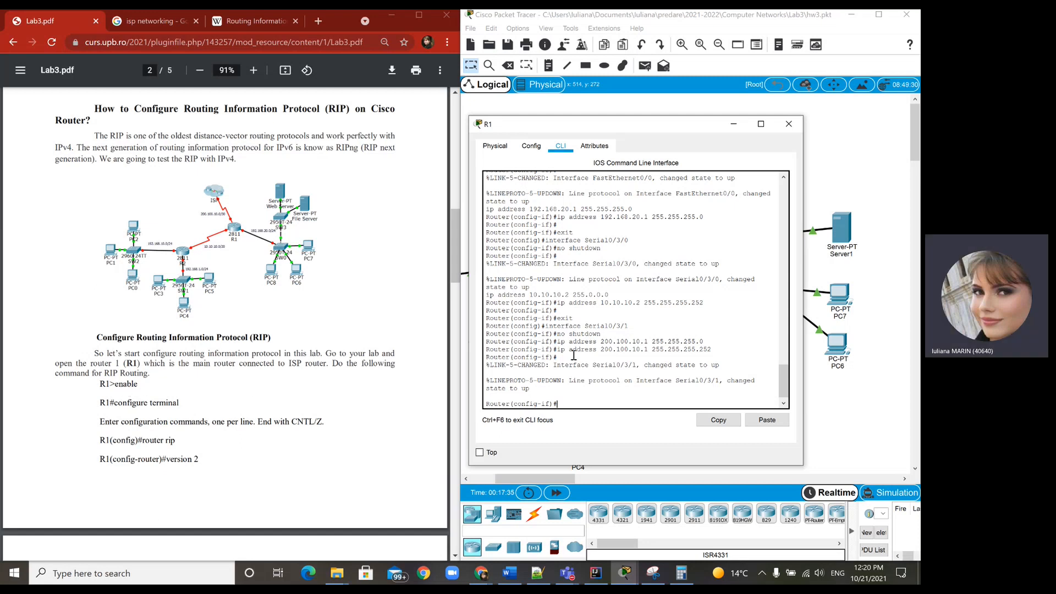
key("ctrl+z")
key("Return")
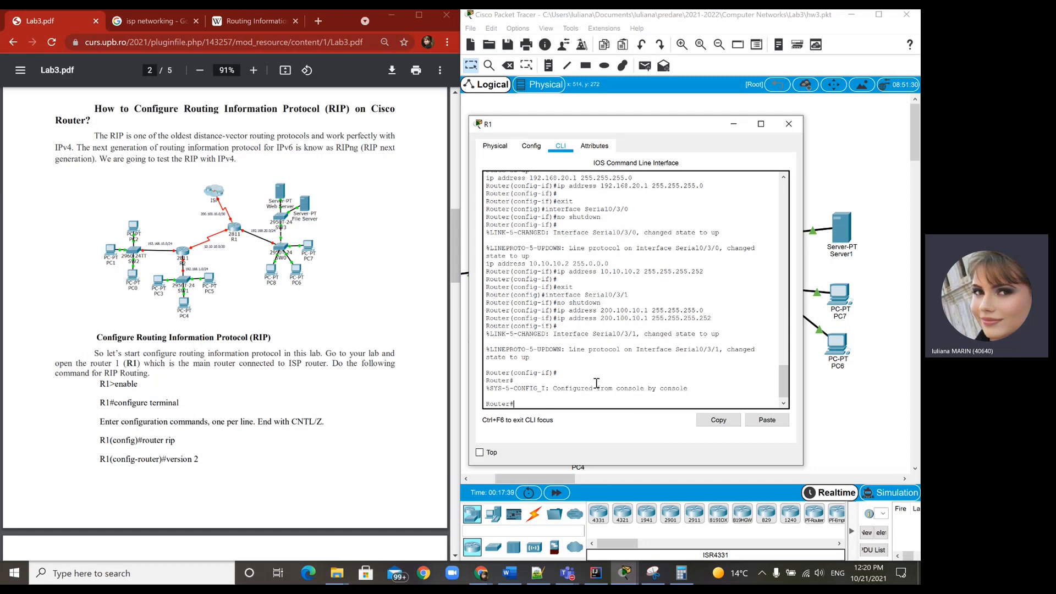
Enter global configuration mode on R1, start the RIP routing process with router rip and set it to version 2.
type("enable")
key("Return")
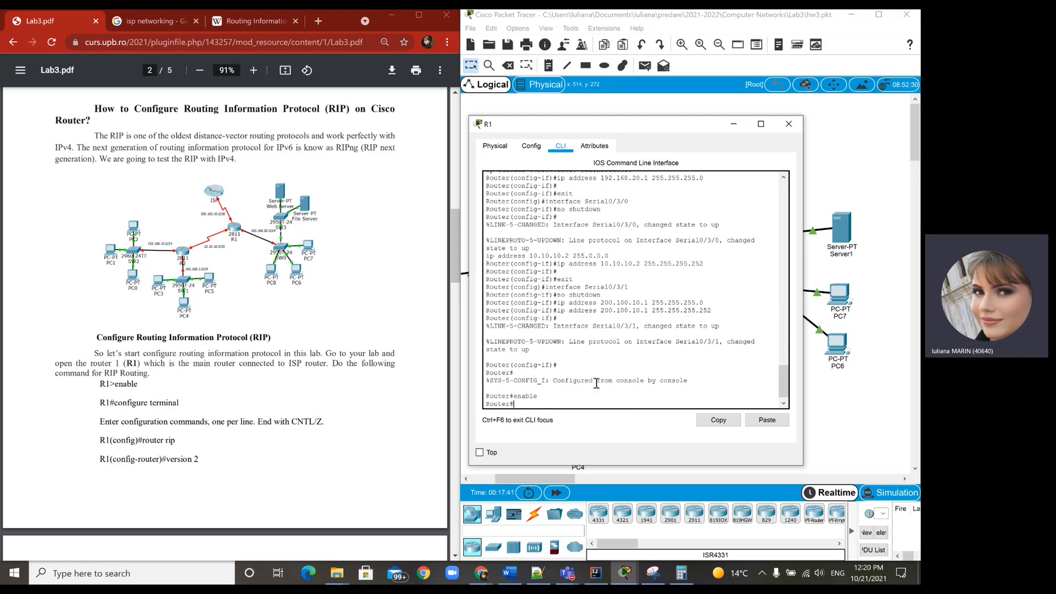
type("configure terminal")
key("Return")
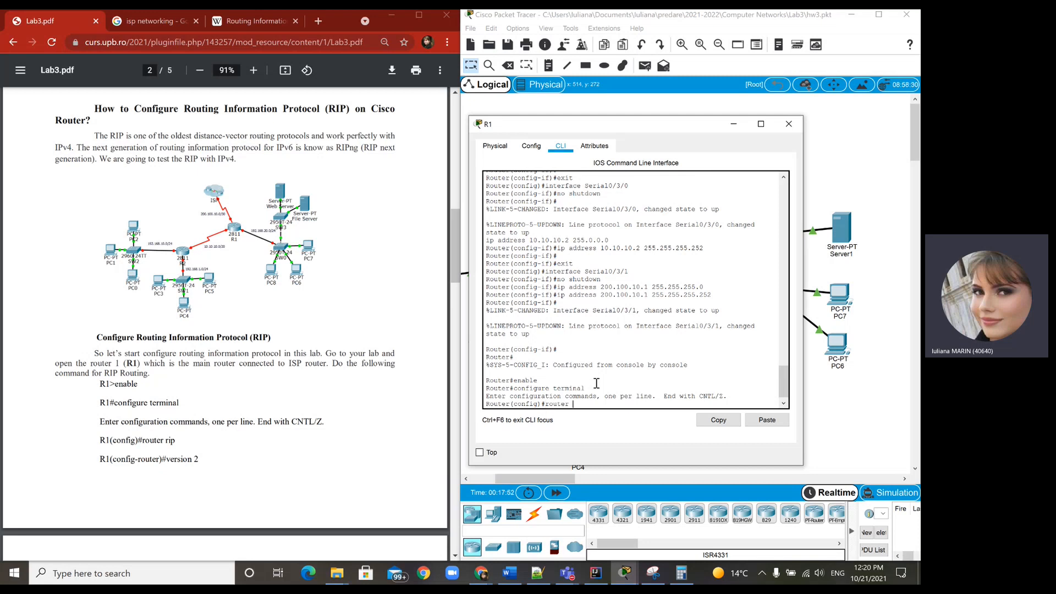
type("rip")
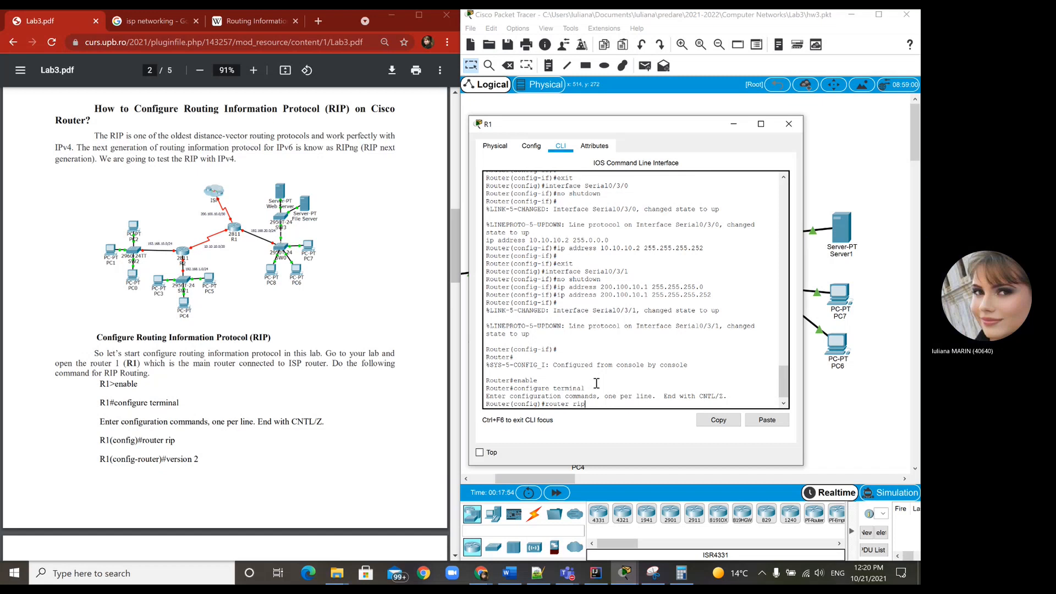
key("Return")
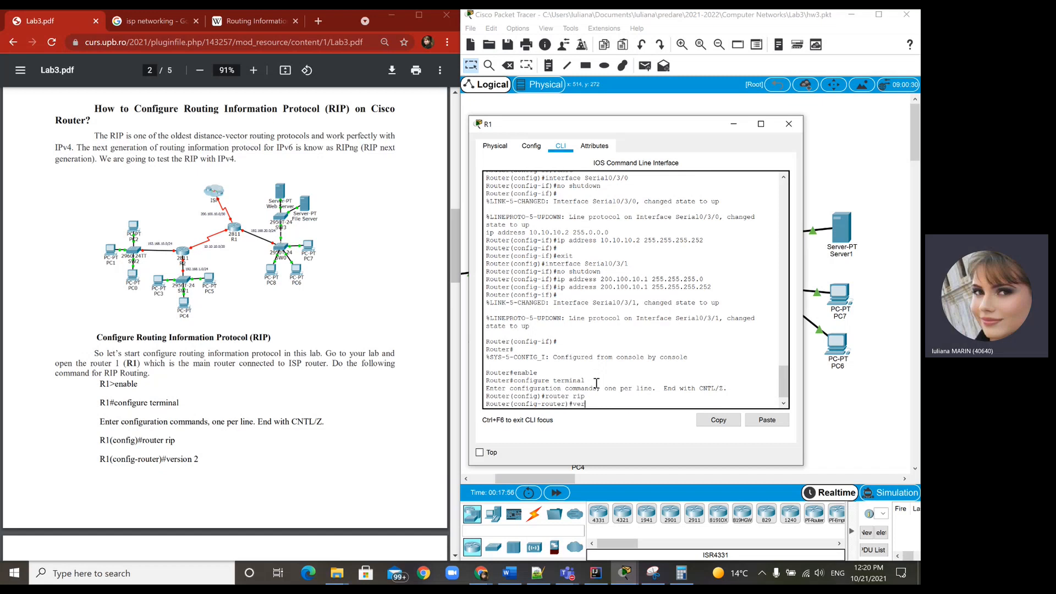
type("sion 2")
key("Return")
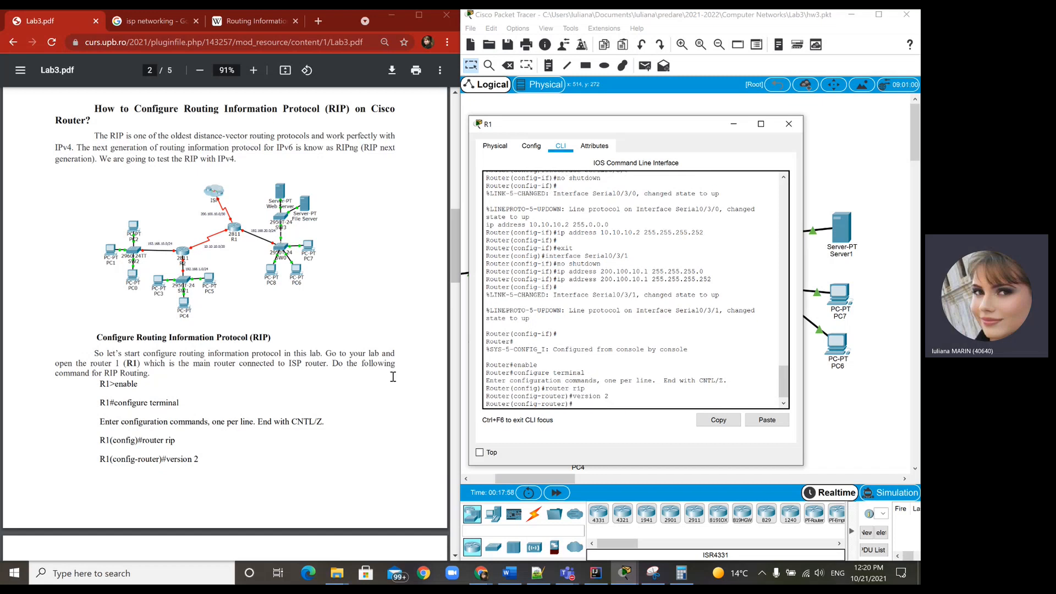
Add the networks 200.100.10.0, 192.168.20.0 and 10.10.10.0 to R1's RIP configuration, following the lab instructions.
scroll(377, 387, "down", 5)
scroll(377, 386, "up", 3)
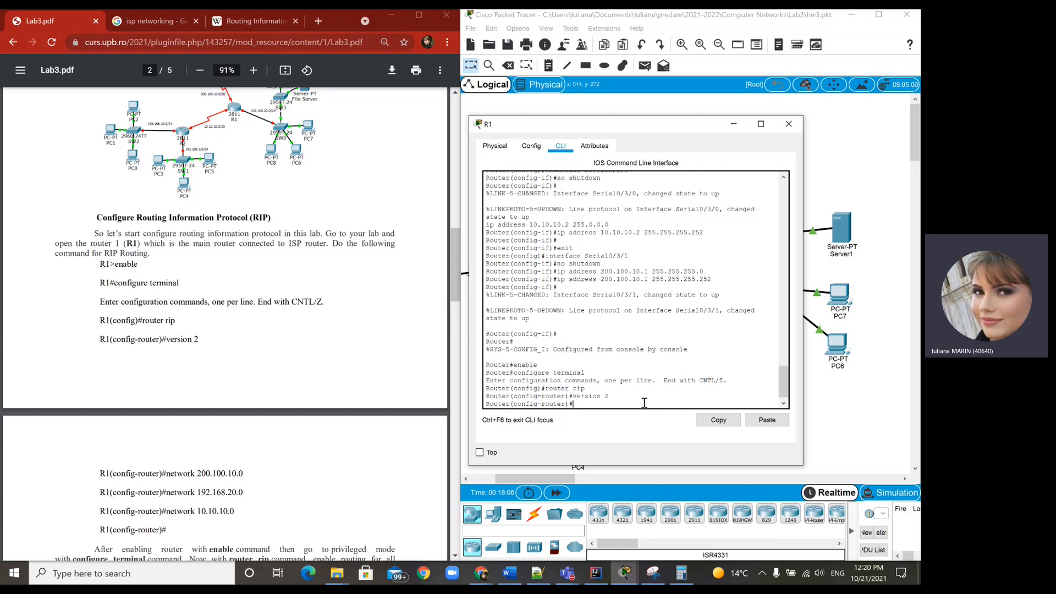
type("work 200")
type(".100.10.0")
key("Return")
type("netw")
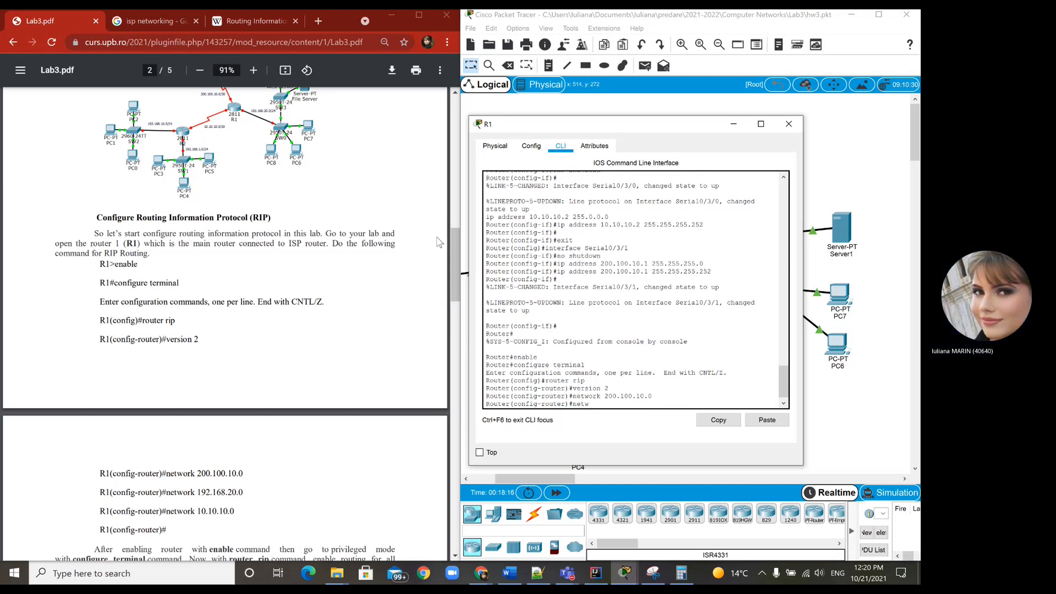
type("ork 192.168.20.0")
key("Return")
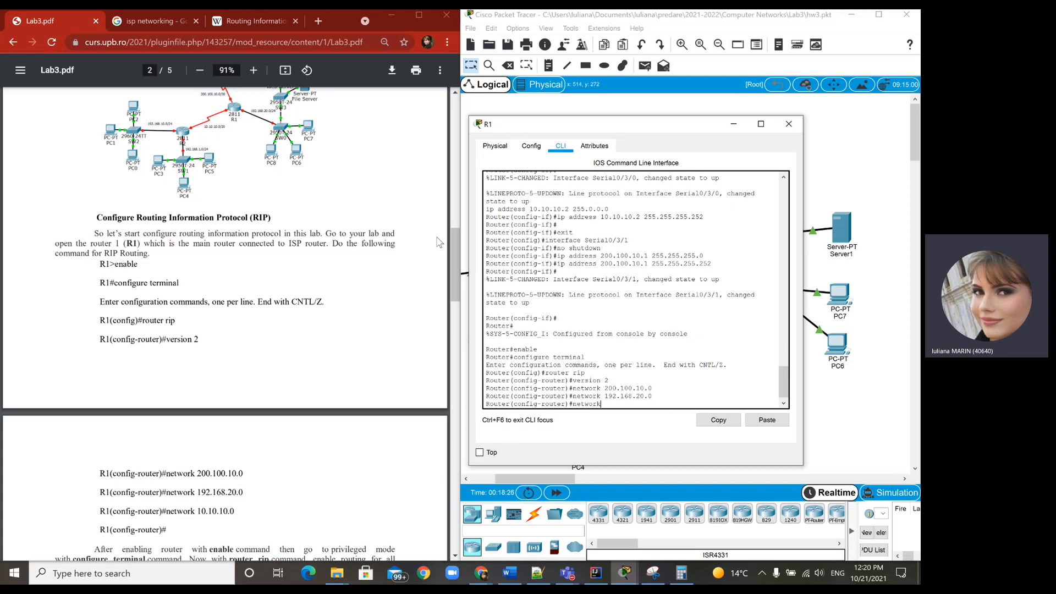
type("network 10.10.10.0")
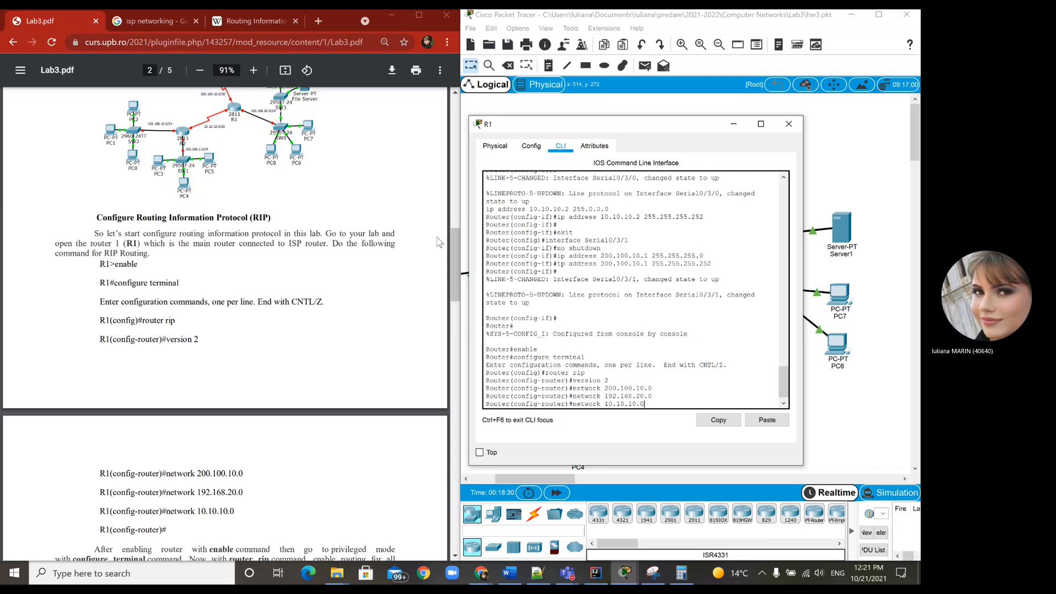
key("Return")
Close R1's window, then open R2's command line interface and leave interface configuration mode for the privileged EXEC prompt.
scroll(204, 367, "down", 2)
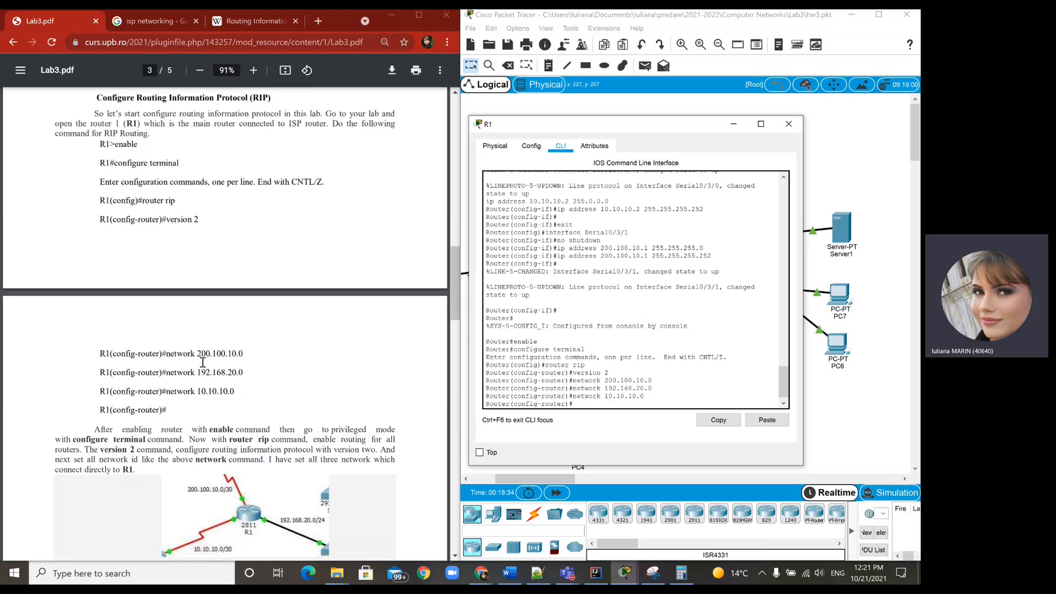
scroll(203, 363, "down", 3)
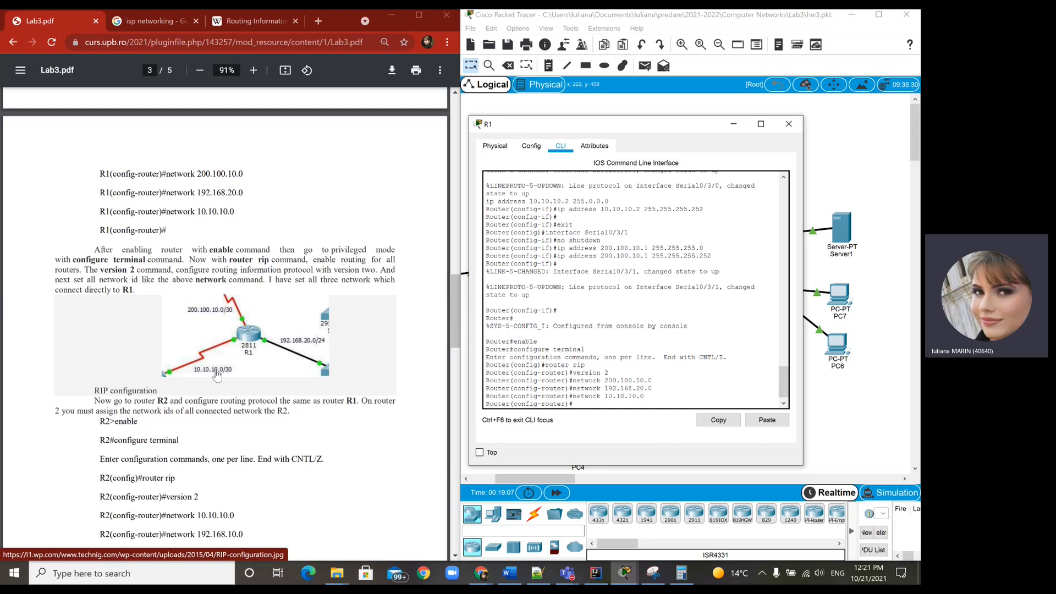
scroll(240, 387, "down", 1)
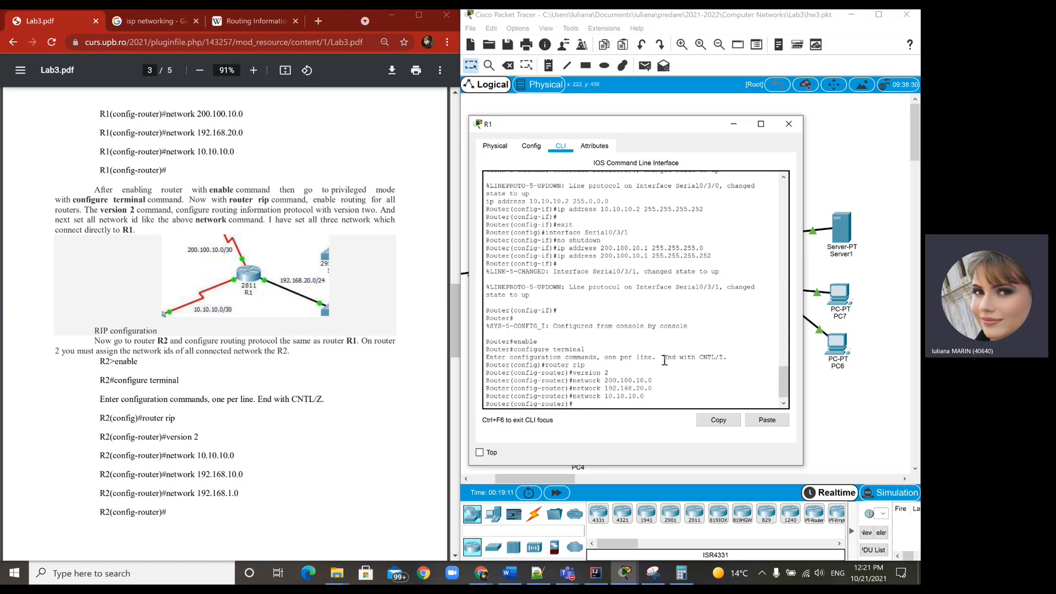
left_click(674, 303)
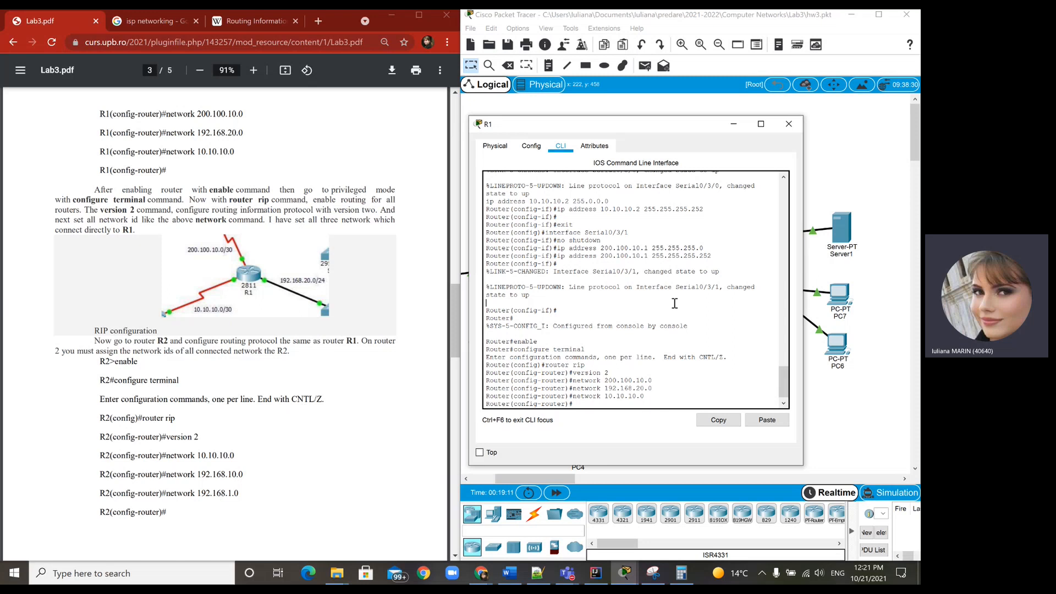
left_click(788, 124)
left_click(574, 315)
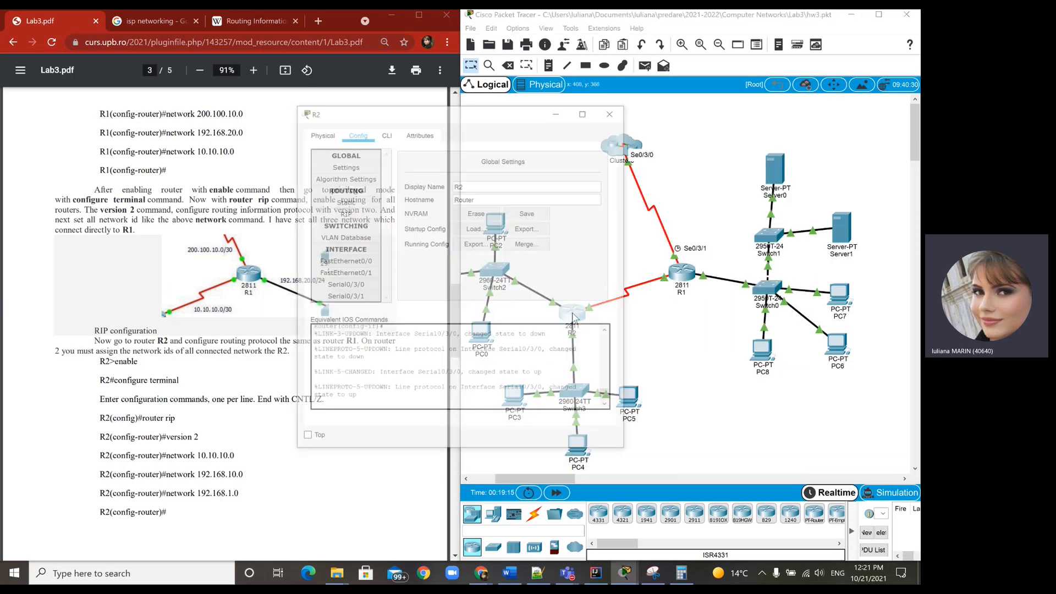
left_click(385, 132)
key("Return")
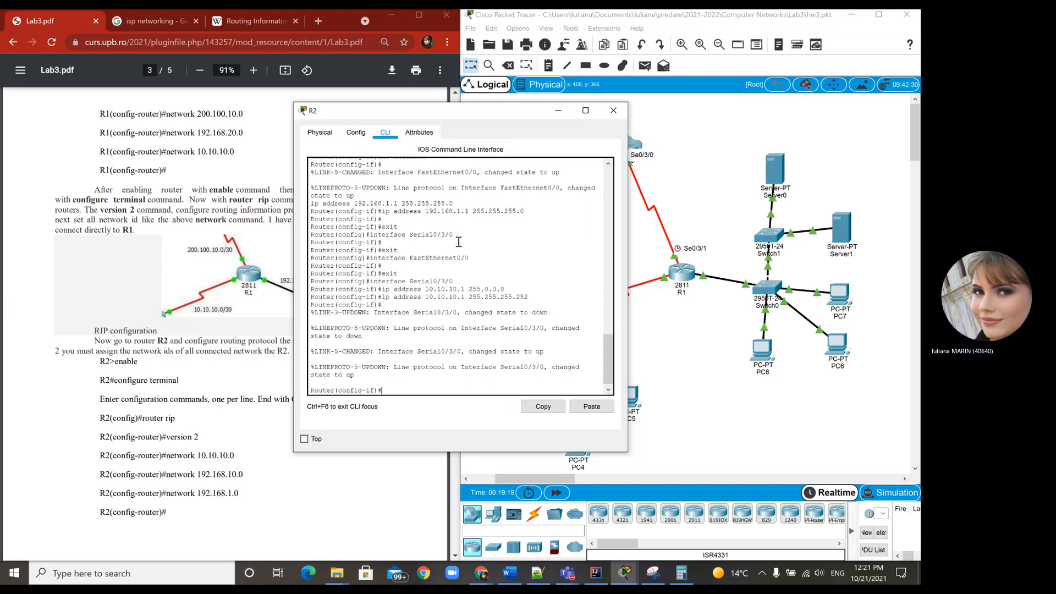
key("ctrl+z")
Enter global configuration mode on R2, start the RIP routing process with router rip and set it to version 2.
type("enal")
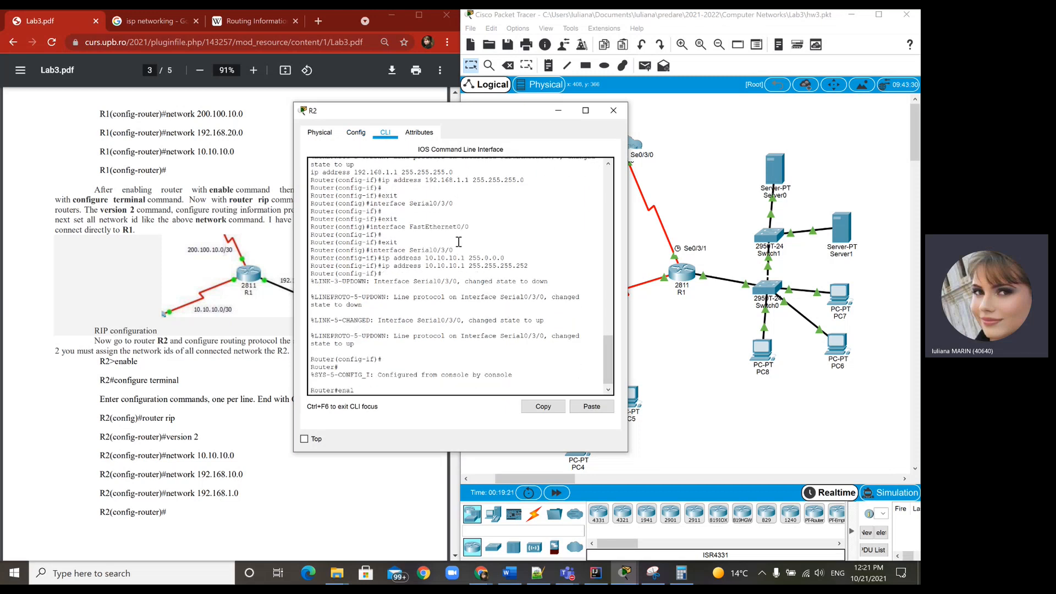
key("BackSpace")
type("ble")
key("Return")
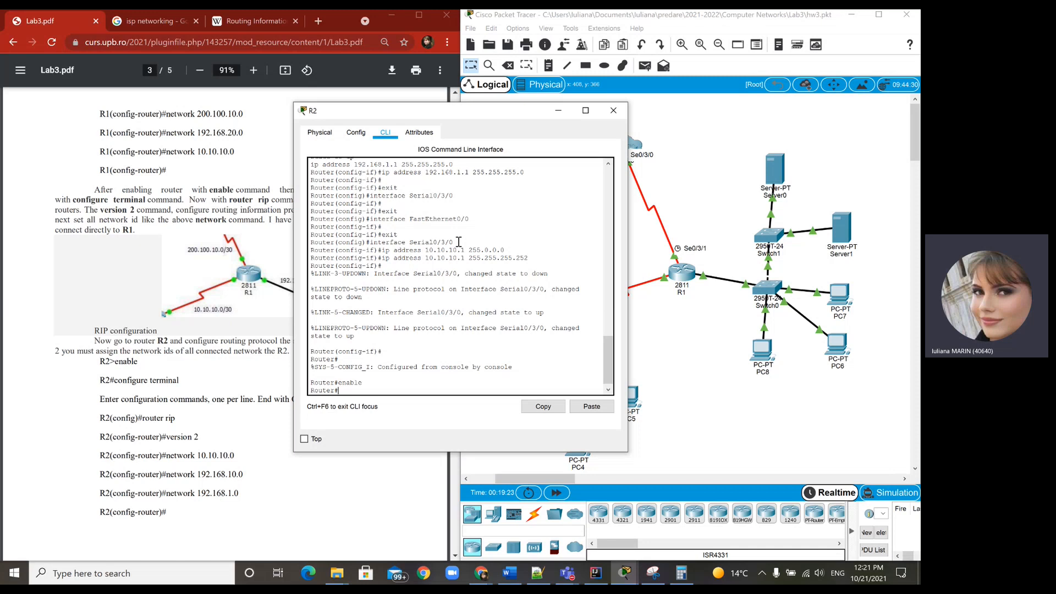
type("configure terminal")
key("Return")
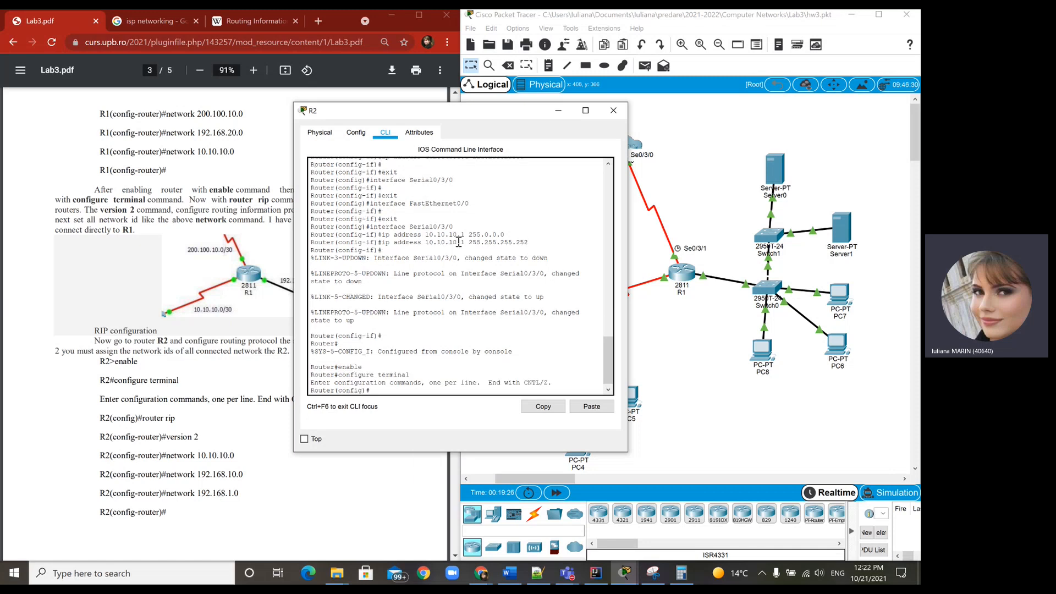
type("router rip")
key("Return")
type("vers")
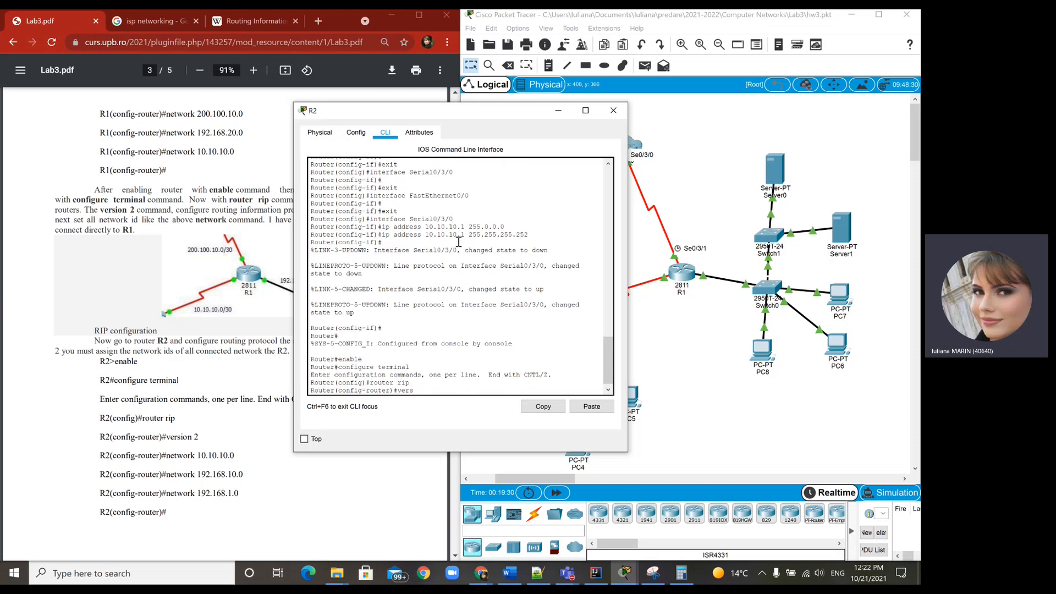
type("ion 2")
key("Return")
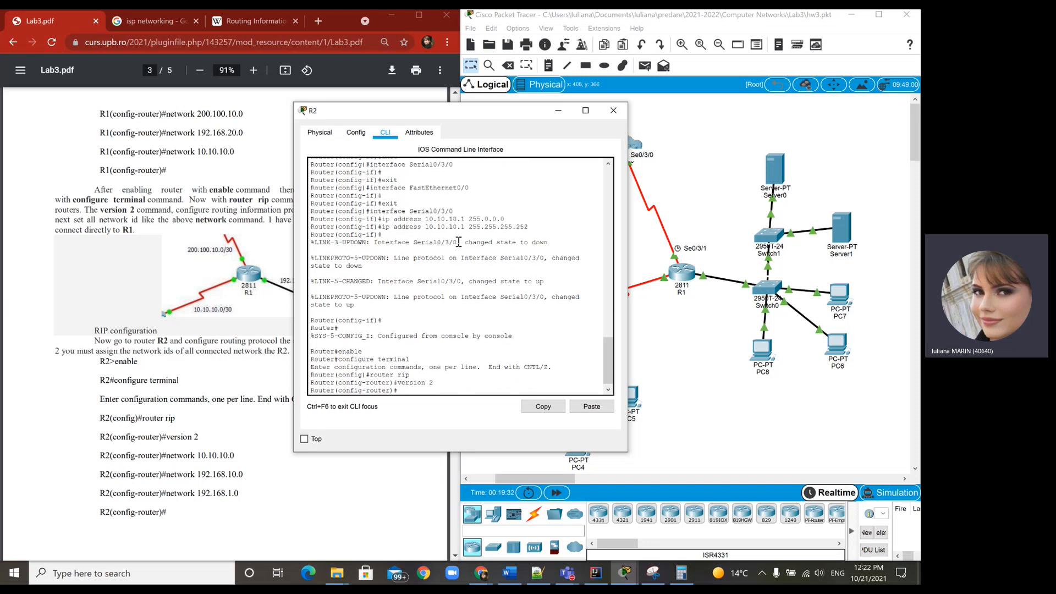
Add the networks 10.10.10.0 and 192.168.10.0 to R2's RIP configuration, checking them against the lab's topology diagram.
type("network")
left_click(511, 101)
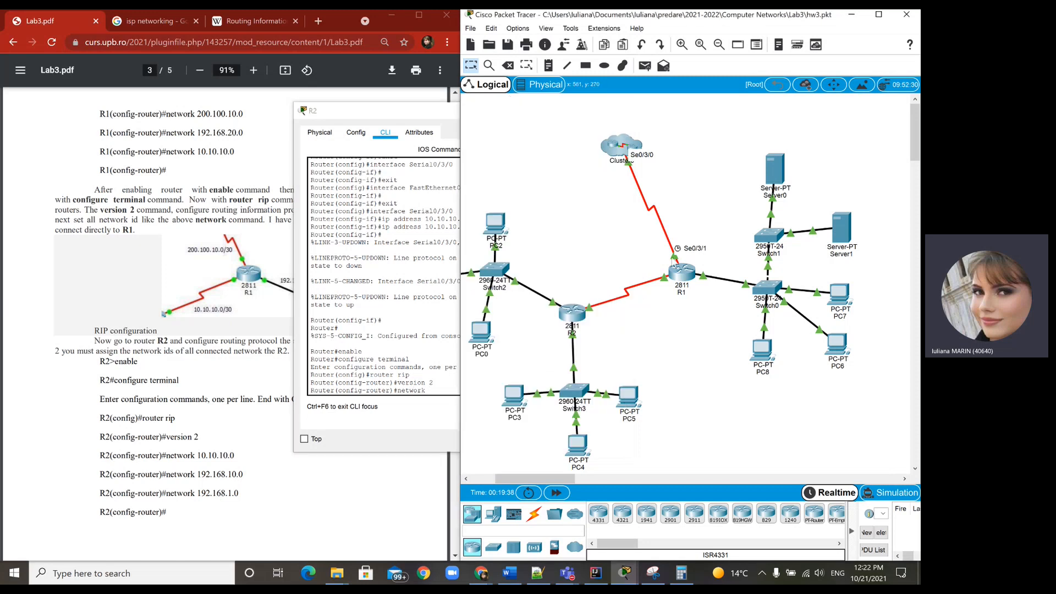
left_click(431, 305)
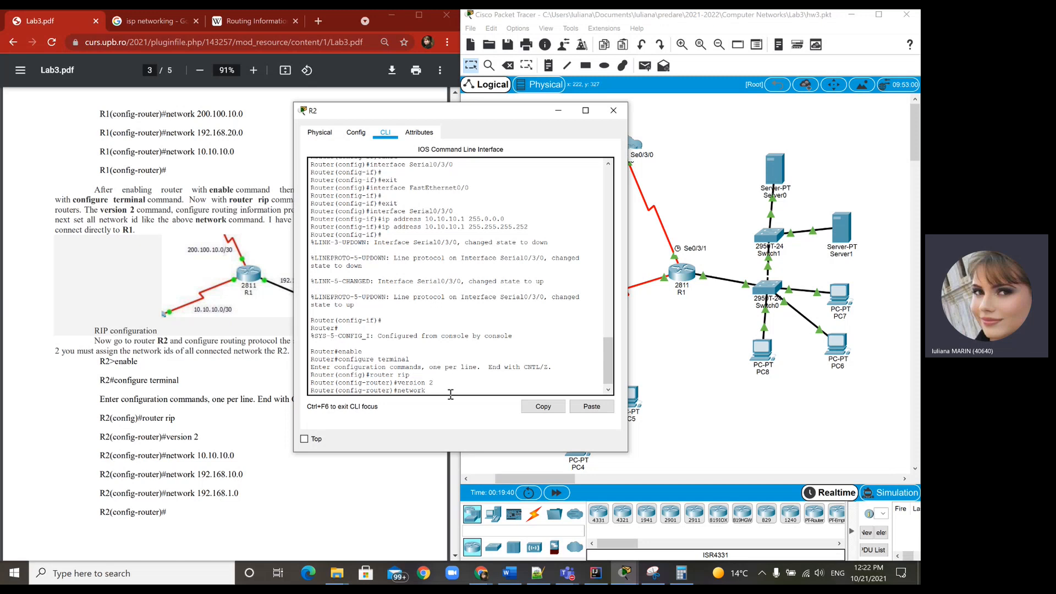
type("10.10.10.0")
key("Return")
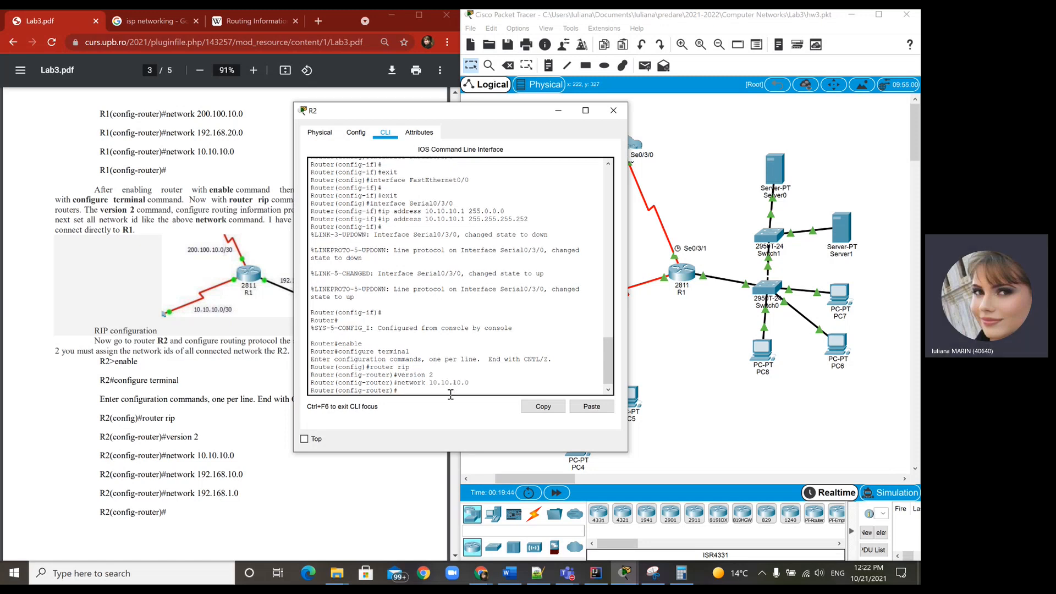
type("neto")
type("work")
scroll(199, 242, "up", 8)
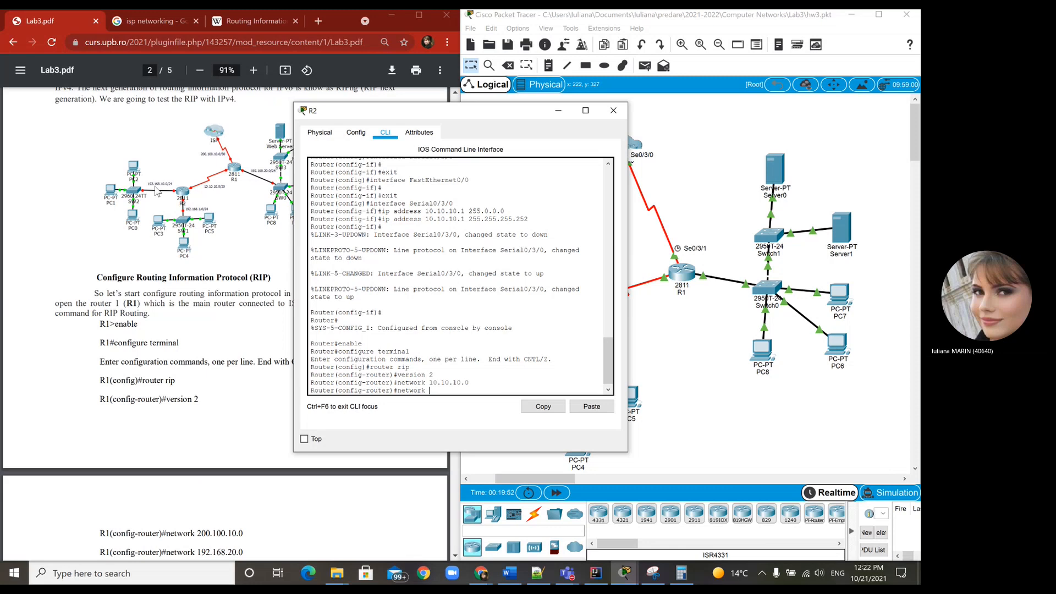
scroll(160, 190, "down", 8)
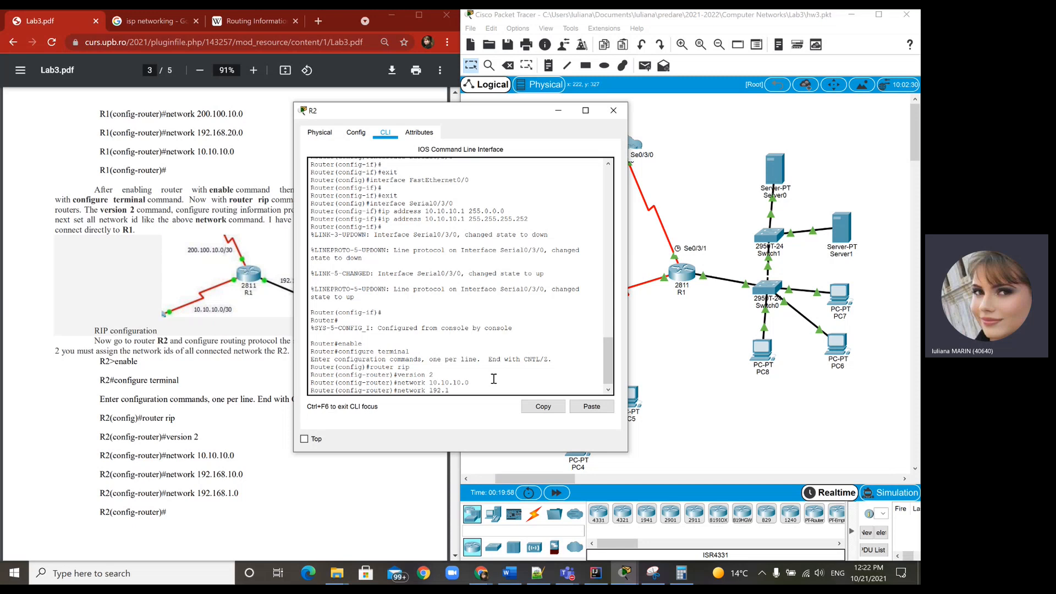
type("68.10.0")
key("Return")
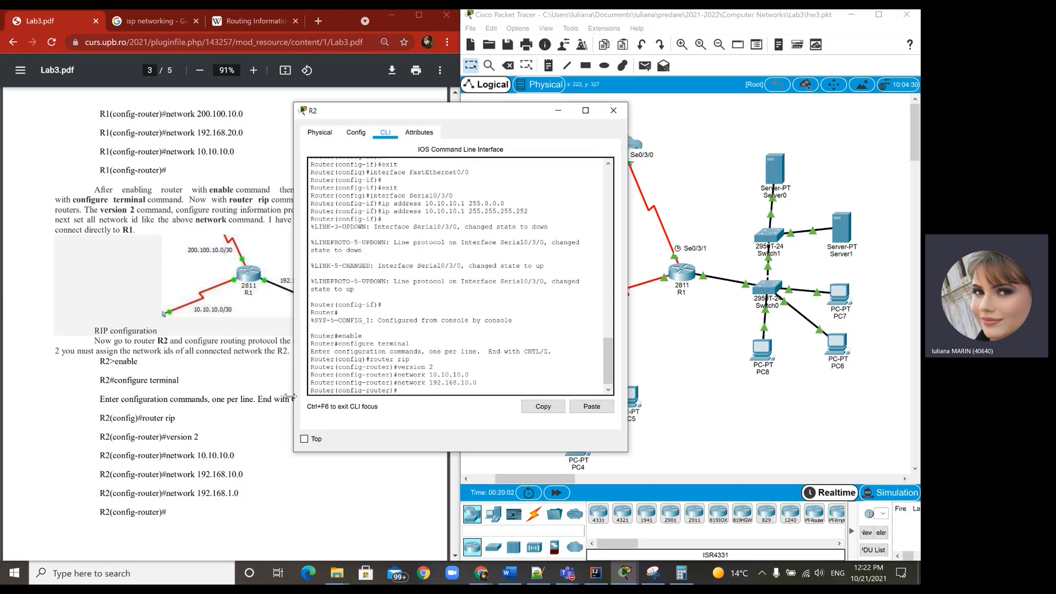
Check R2's remaining connected network in the lab document and add 192.168.1.0 to its RIP configuration.
scroll(253, 352, "up", 8)
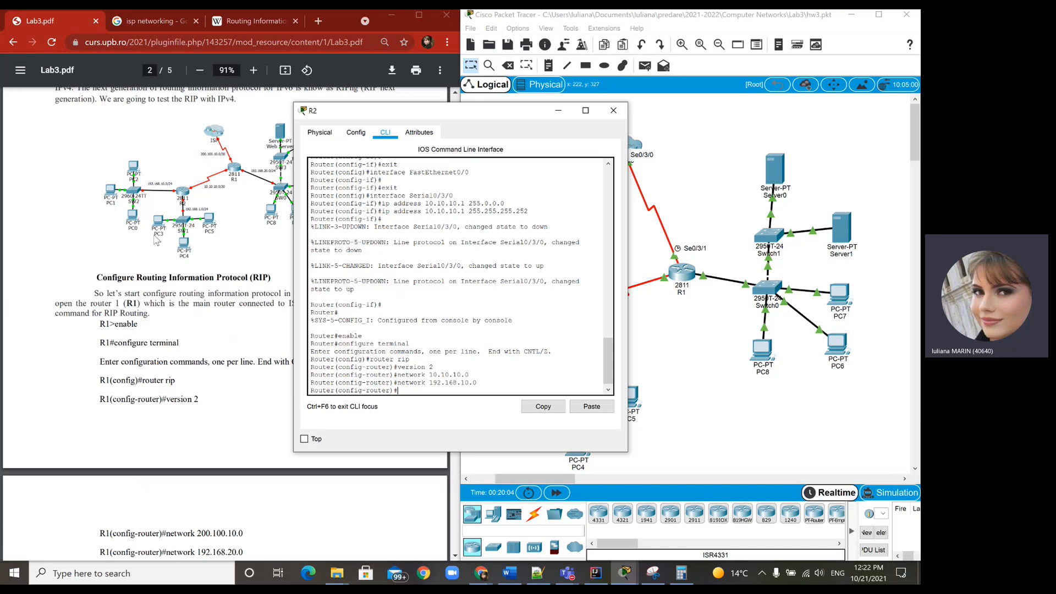
scroll(177, 281, "down", 8)
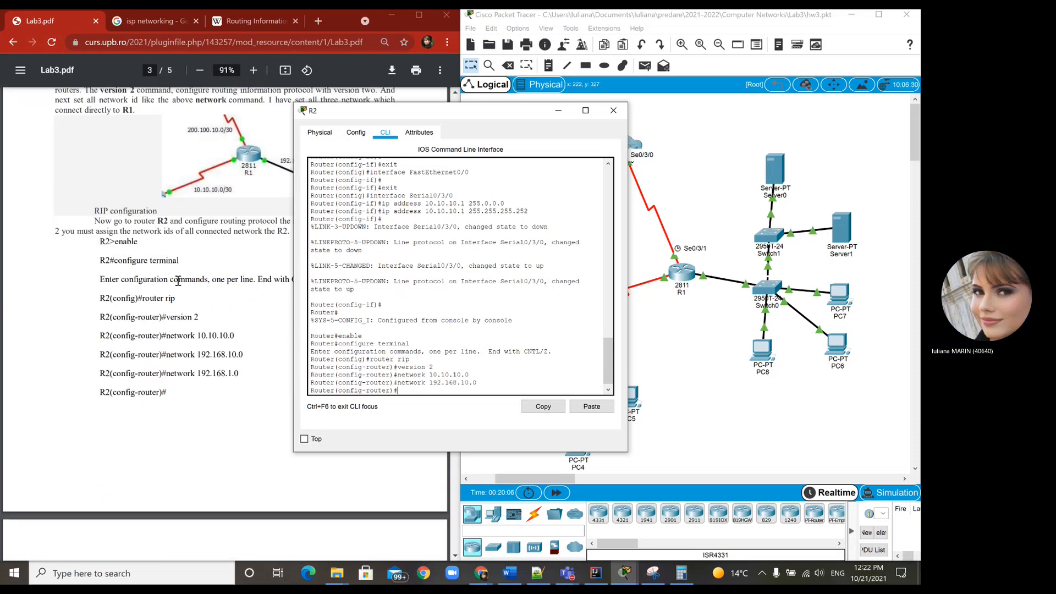
key("Up")
key("BackSpace")
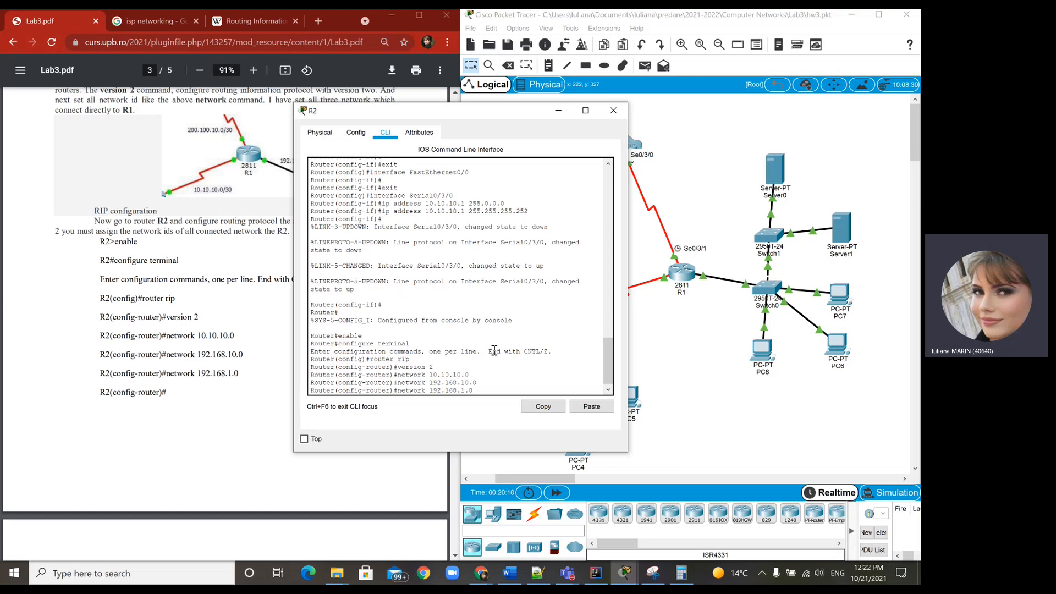
type(".0")
key("Return")
Bring up the lab's ISP router RIP instructions, moving R2's window off the document and closing it.
scroll(280, 347, "down", 5)
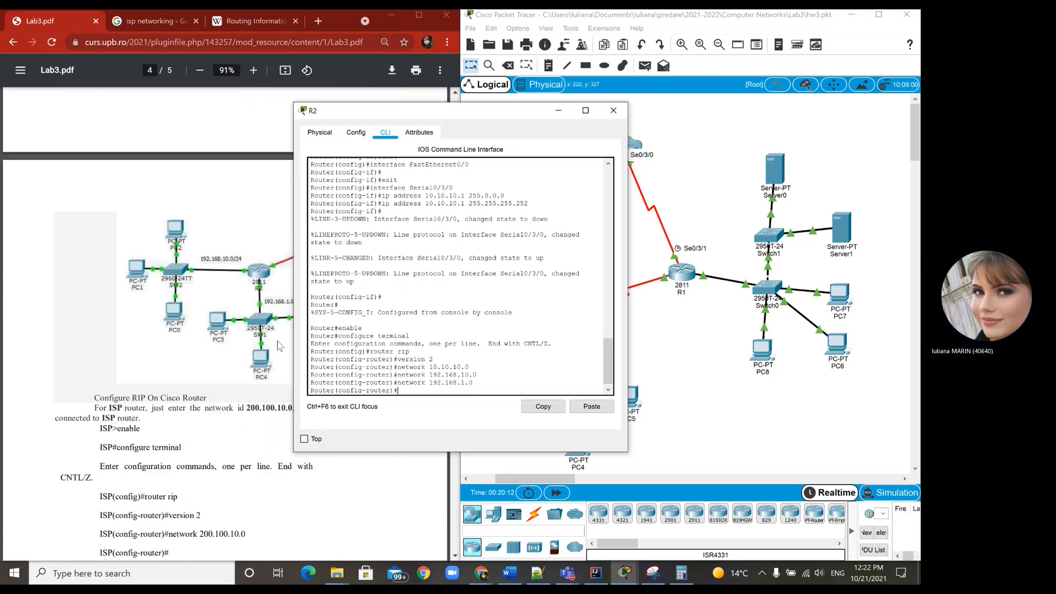
scroll(278, 346, "down", 1)
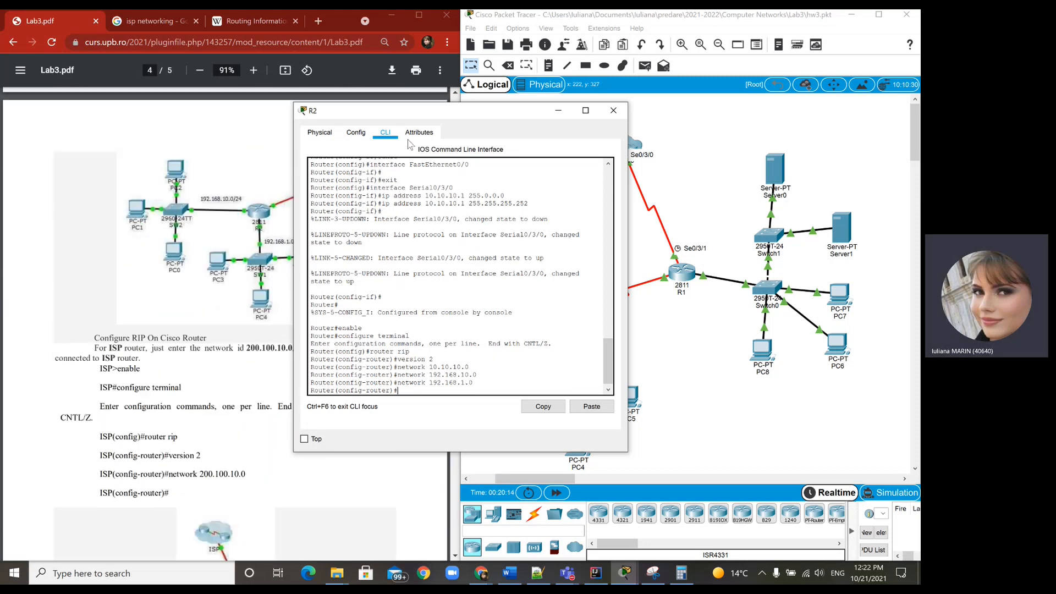
left_click_drag(430, 116, 597, 142)
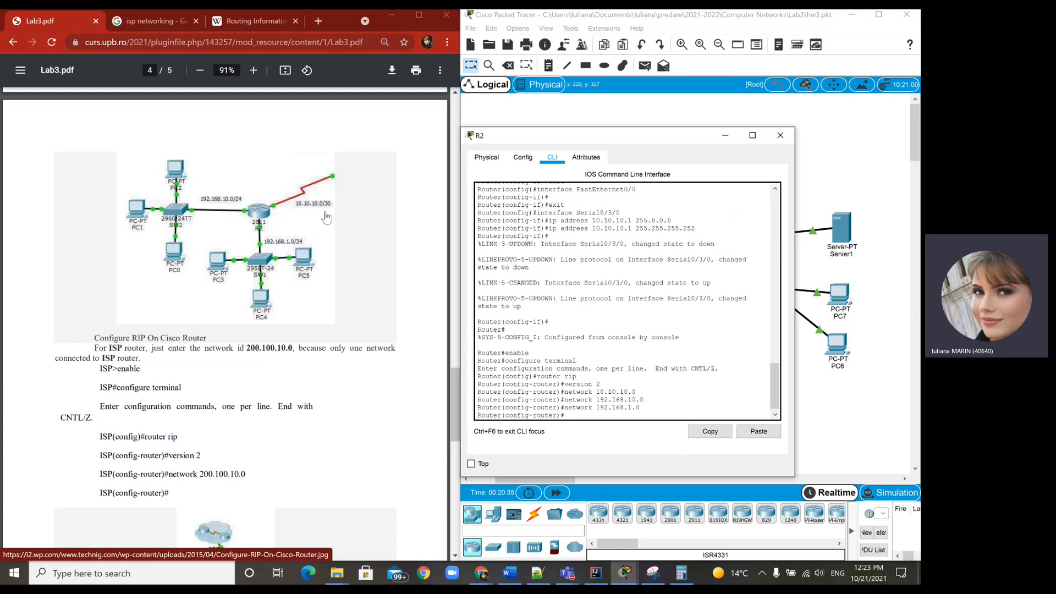
left_click(788, 137)
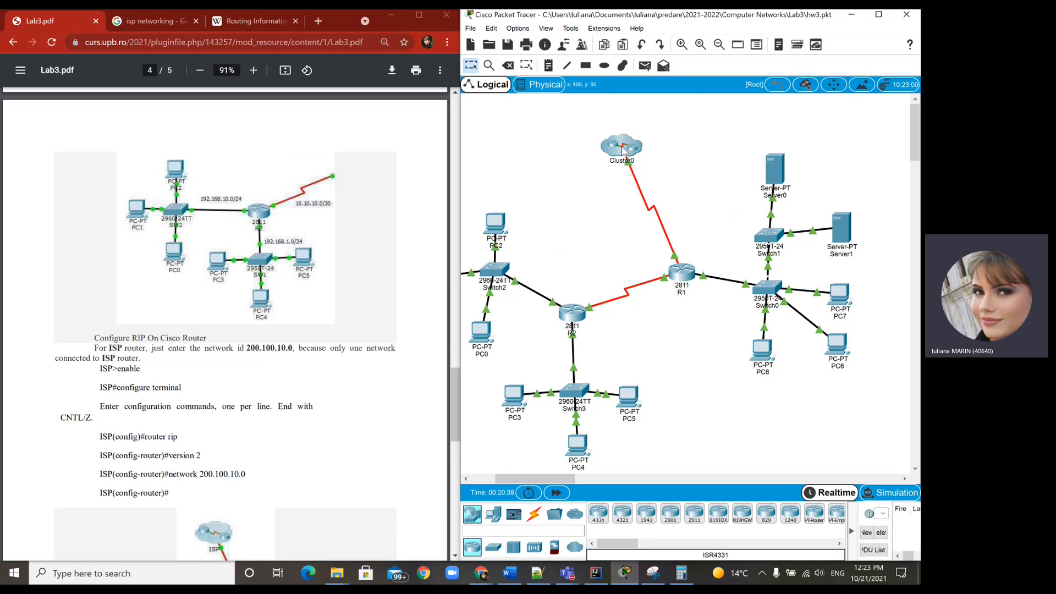
Look inside Cluster0 at the ISP router's interface addresses and return to the root topology.
left_click(627, 149)
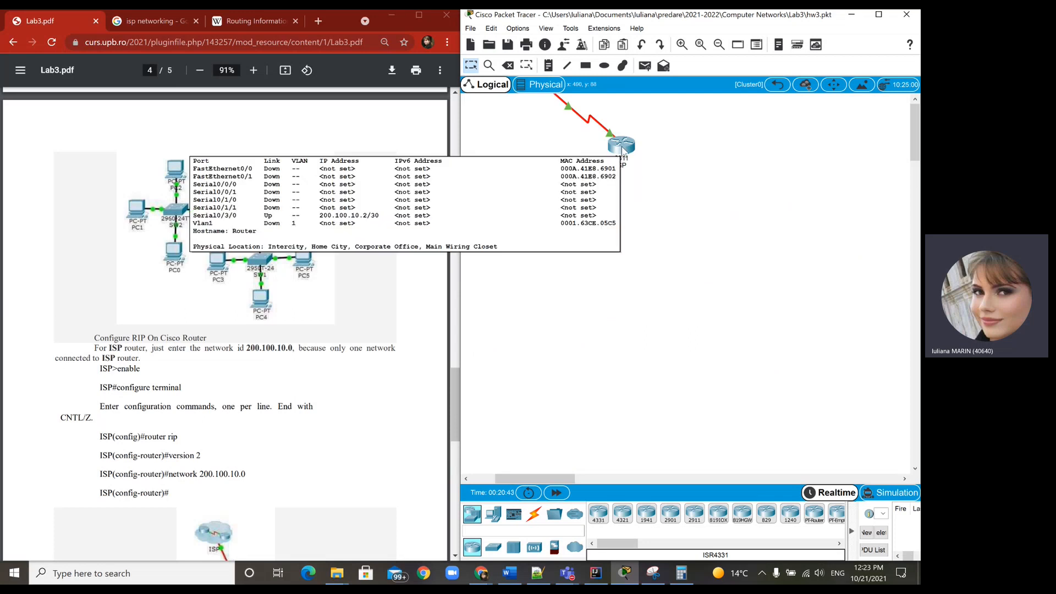
left_click(777, 85)
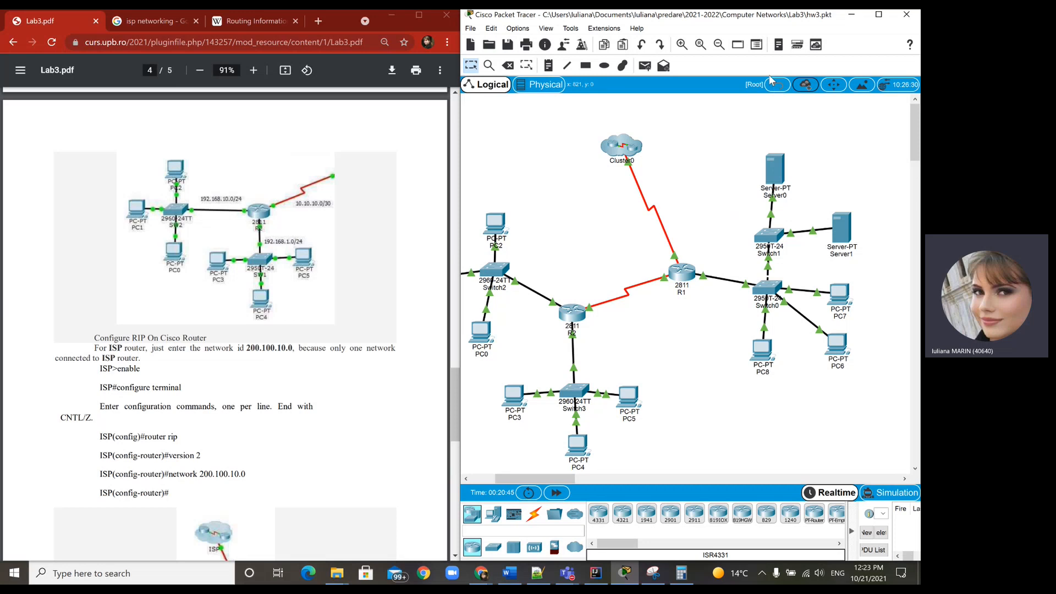
Open the ISP router's command line inside Cluster0 and exit interface configuration to privileged mode, keeping the lab instructions uncovered.
left_click(631, 149)
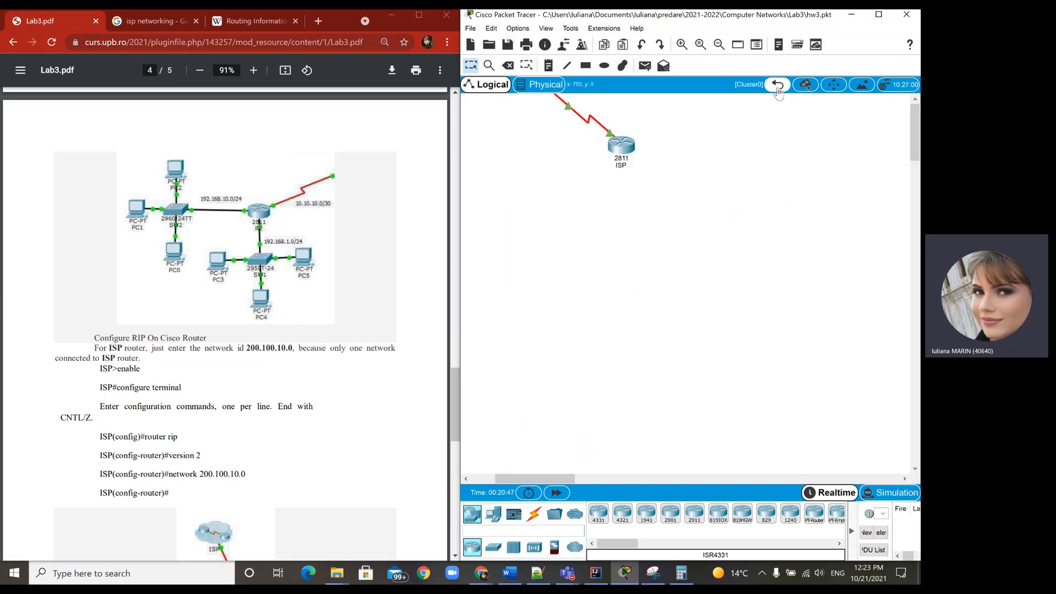
left_click(622, 149)
left_click(385, 133)
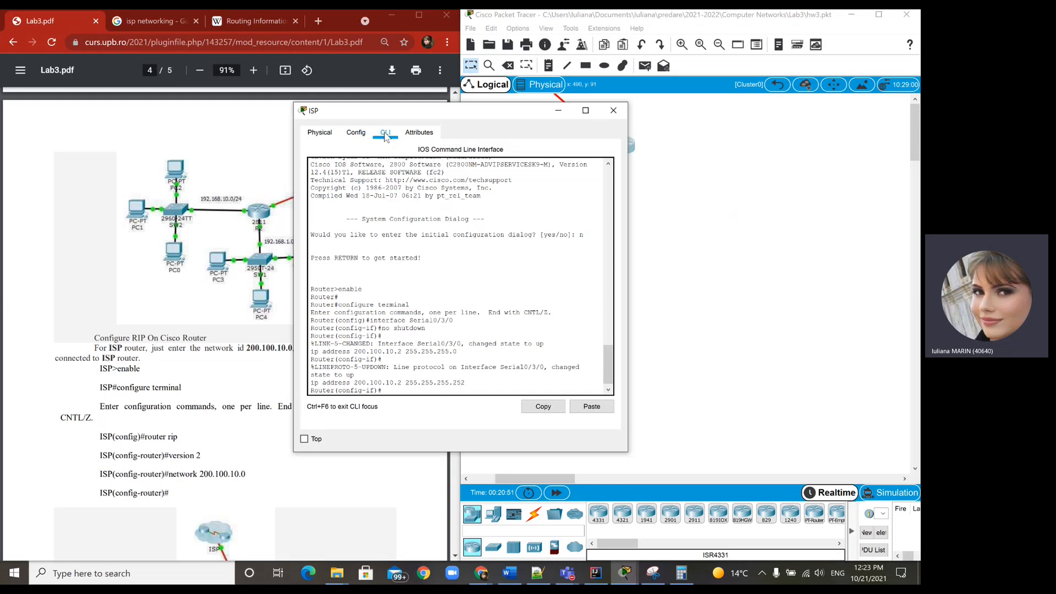
key("Return")
key("ctrl+z")
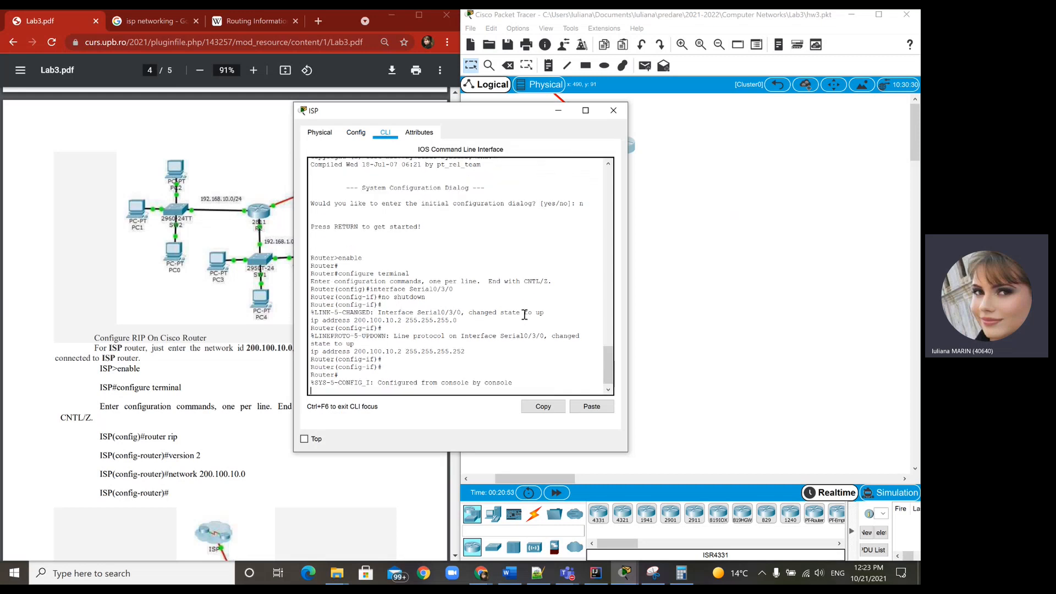
key("Return")
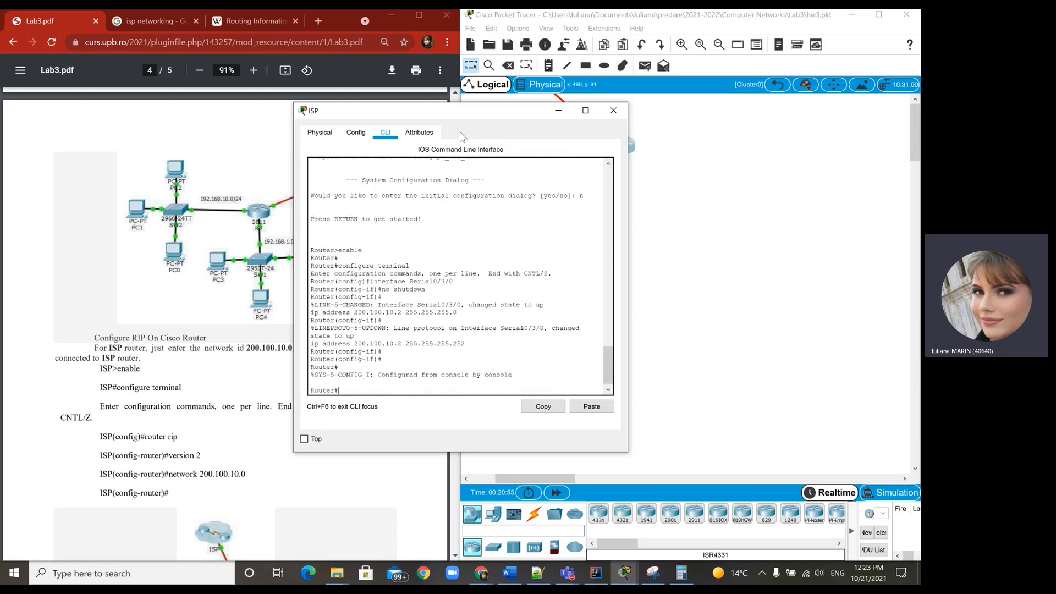
left_click_drag(467, 116, 611, 122)
Run enable and configure terminal on the ISP router to enter global configuration mode.
type("enabl")
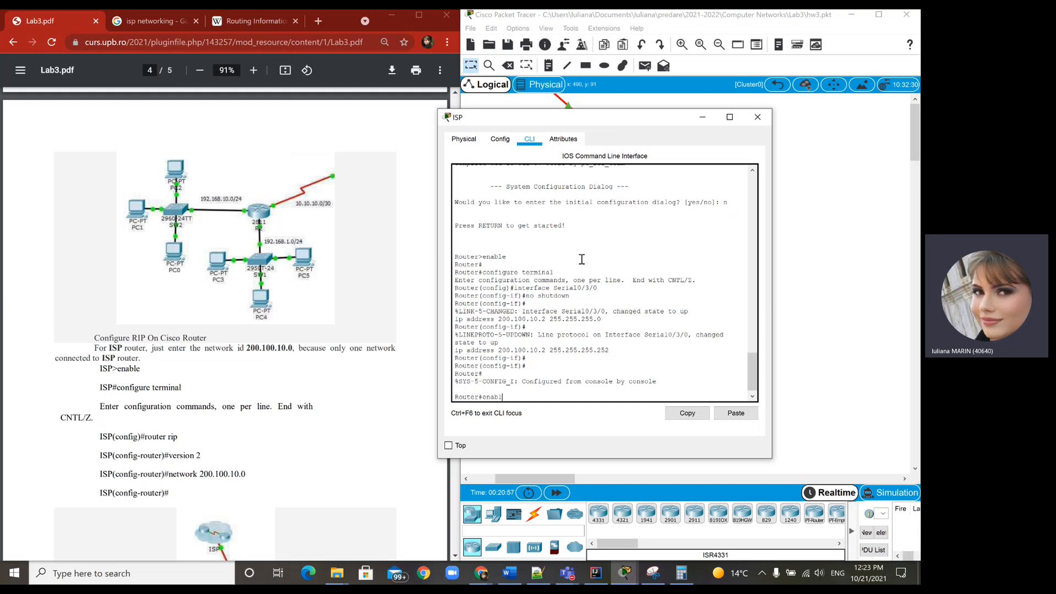
type("e")
key("Return")
type("con")
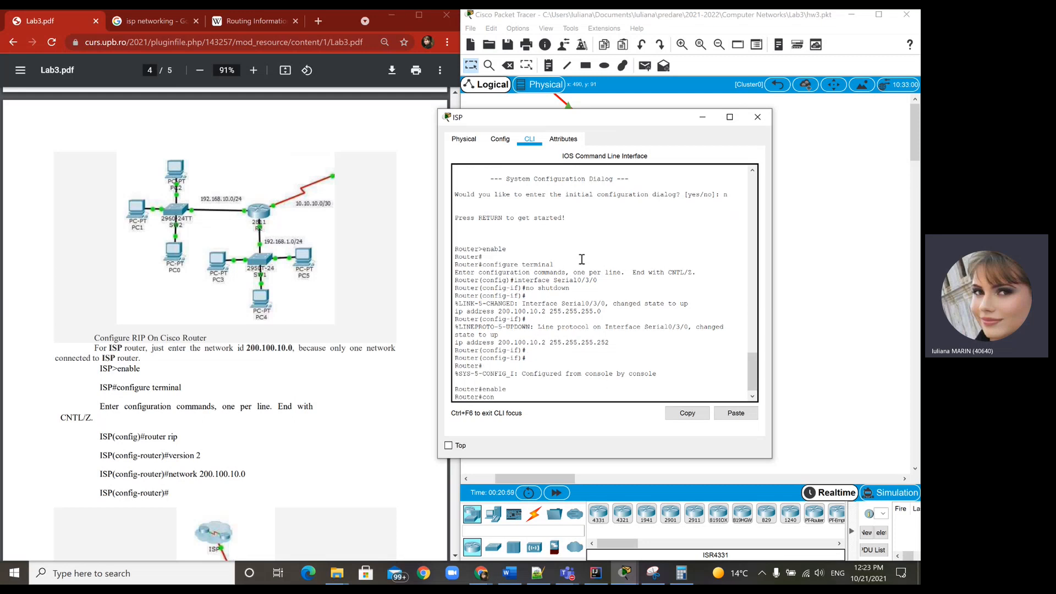
type("figure terminal")
key("Return")
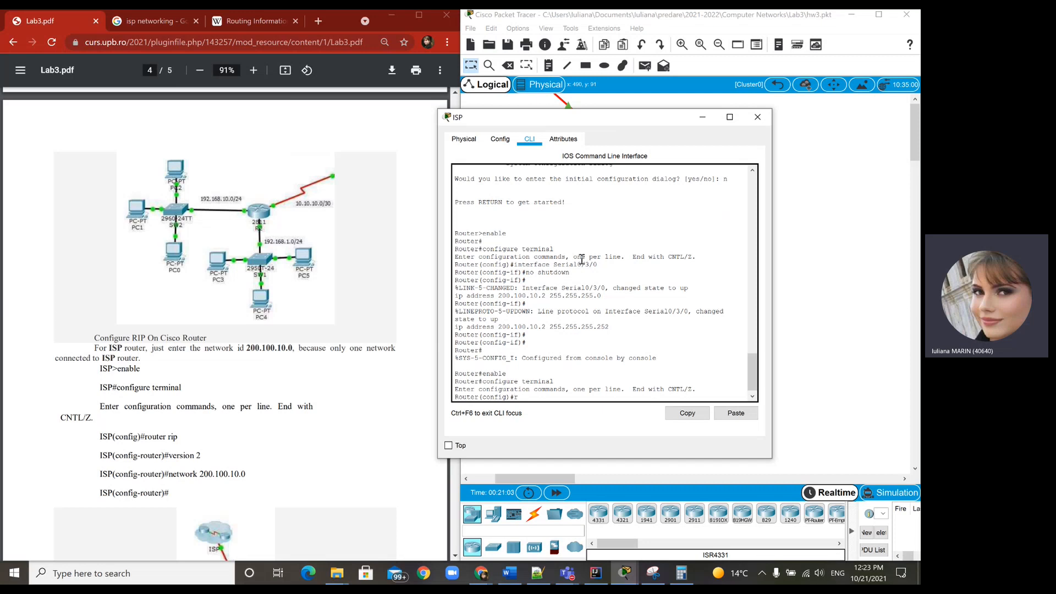
Start RIP routing on the ISP router with router rip and set it to version 2.
type("router rip")
key("Return")
type("ve")
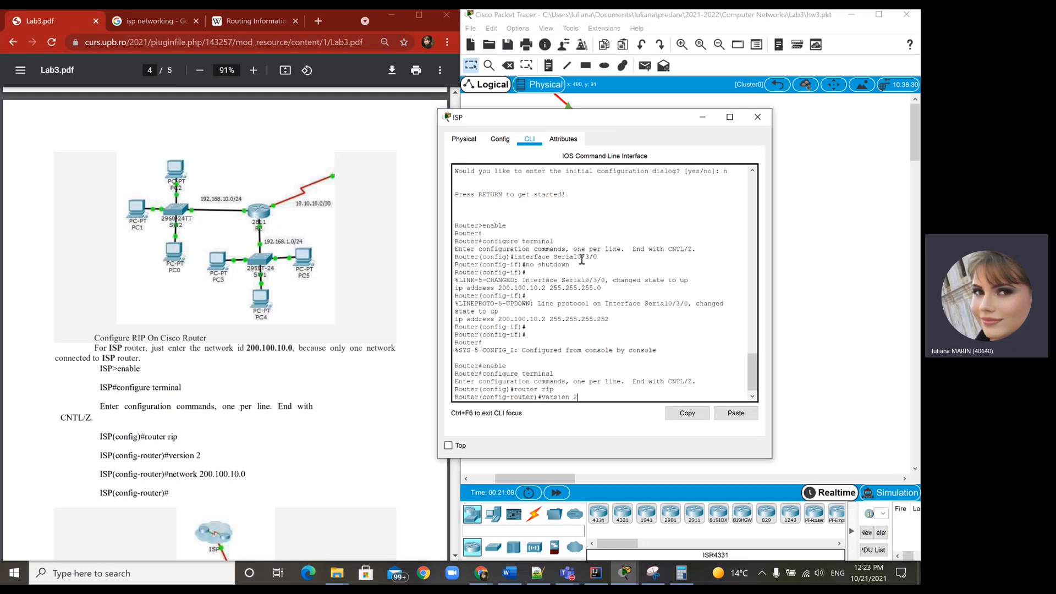
type("rsion 2")
key("Return")
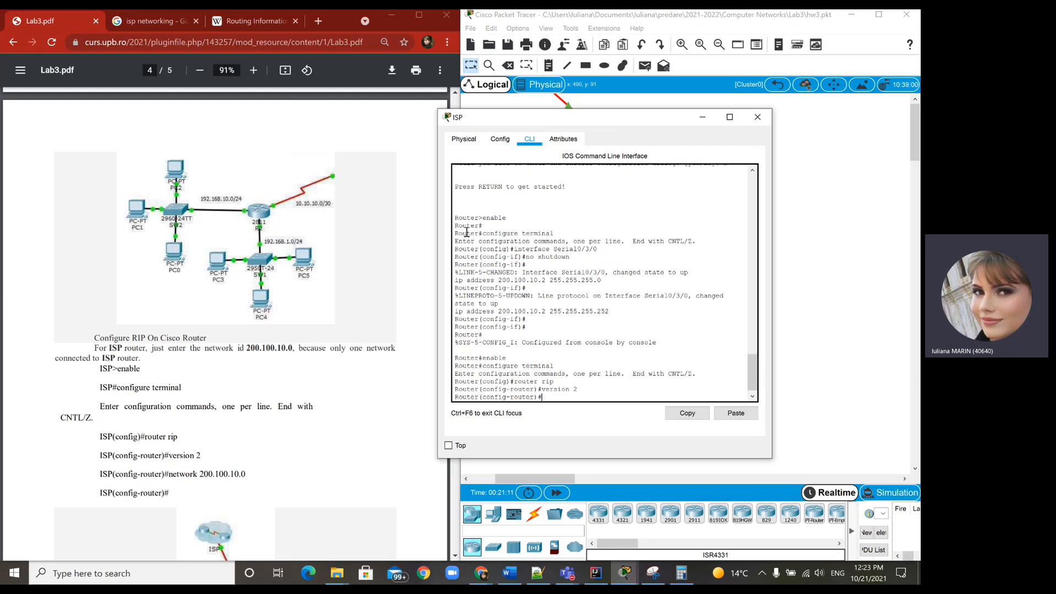
Check the ISP link in the lab document, add network 200.100.10.0 to the ISP router's RIP configuration, and return to the root topology.
scroll(285, 248, "up", 5)
scroll(285, 249, "up", 6)
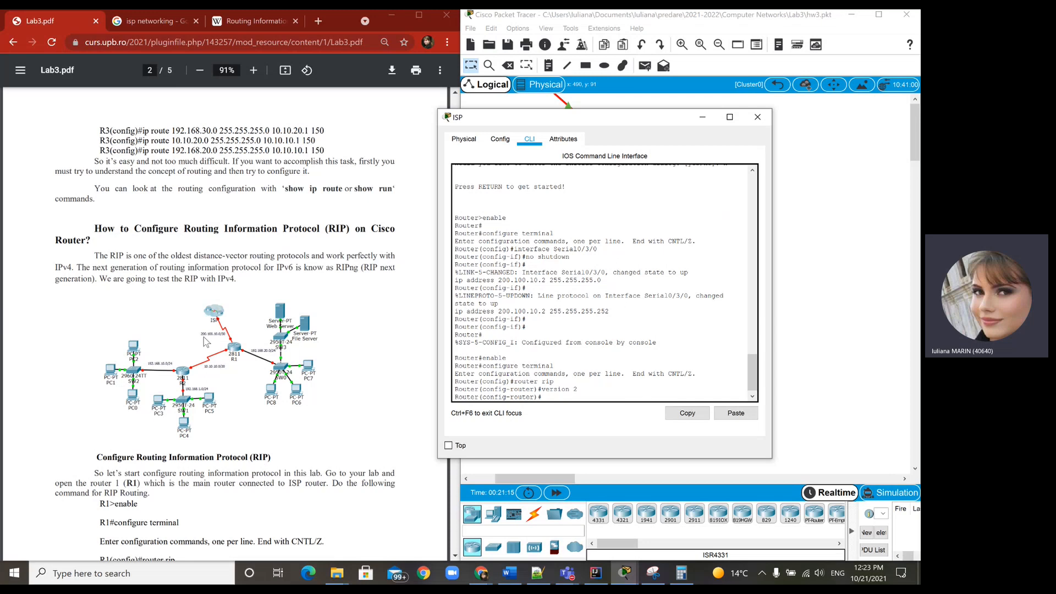
scroll(222, 365, "down", 8)
scroll(223, 365, "down", 10)
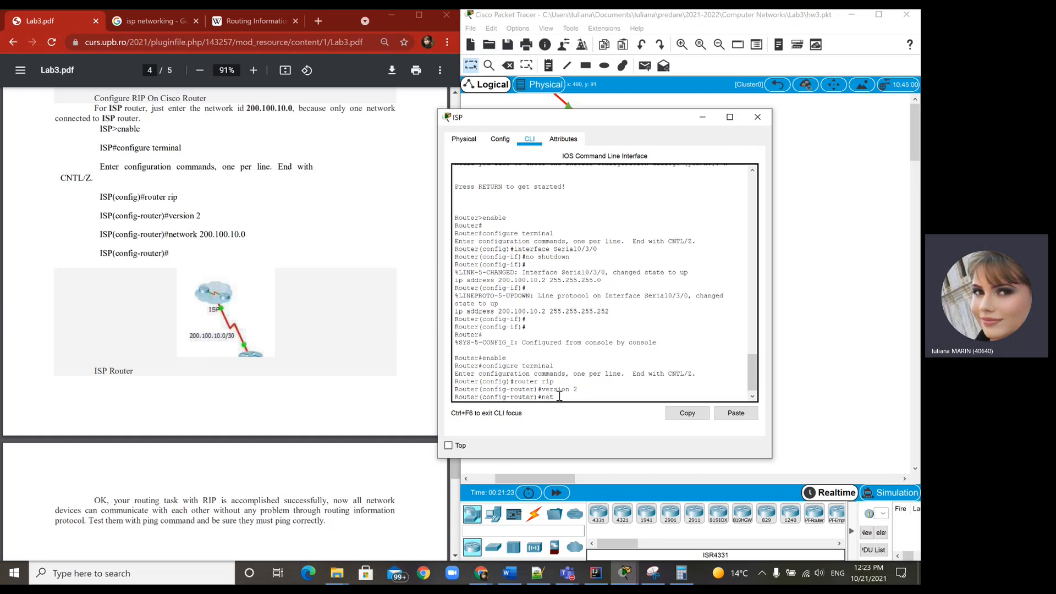
type("work 200.100.10.0")
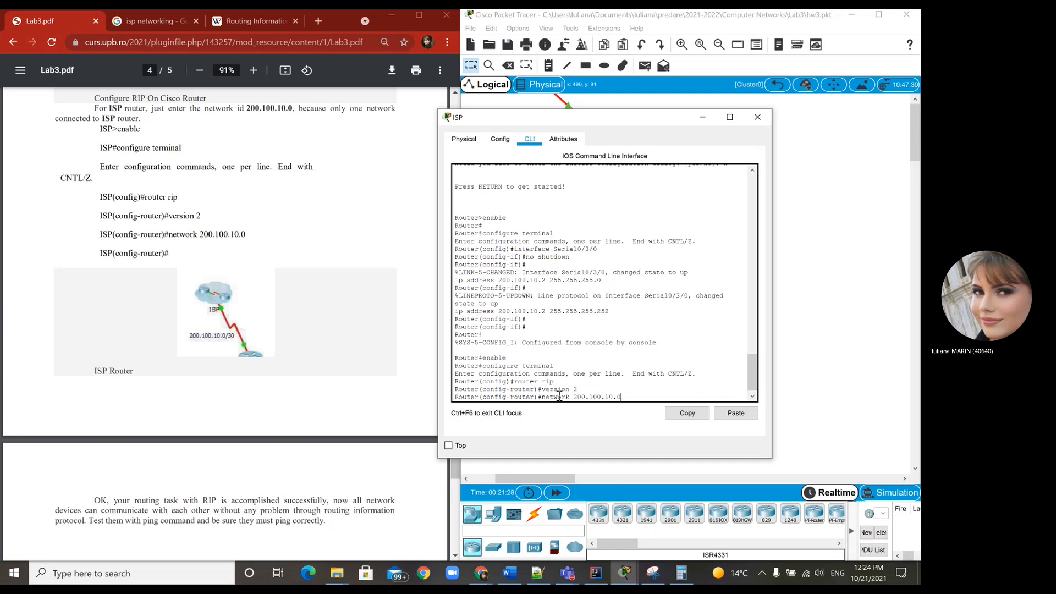
key("Return")
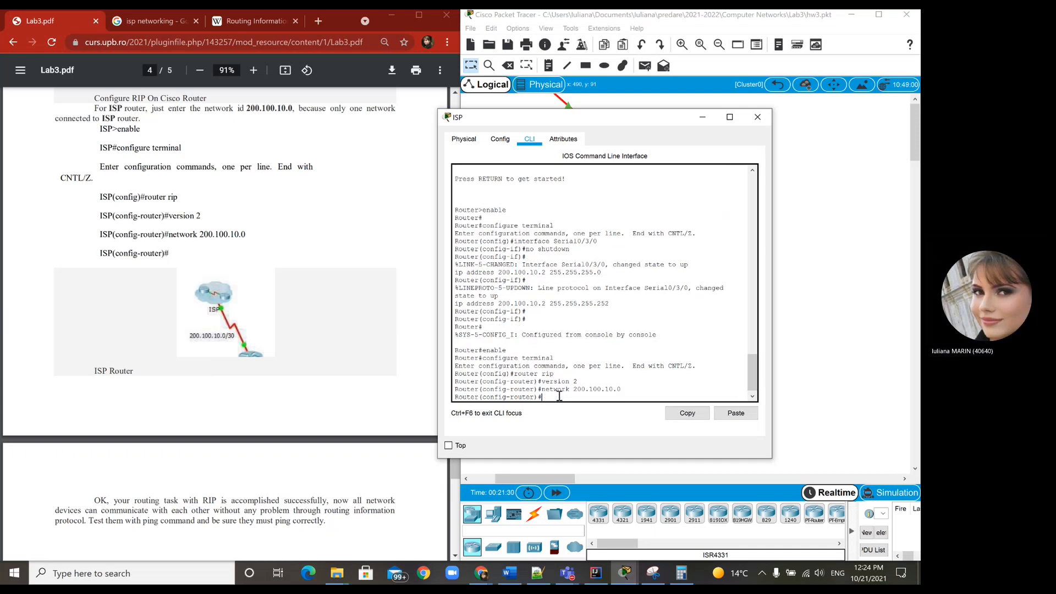
left_click(757, 118)
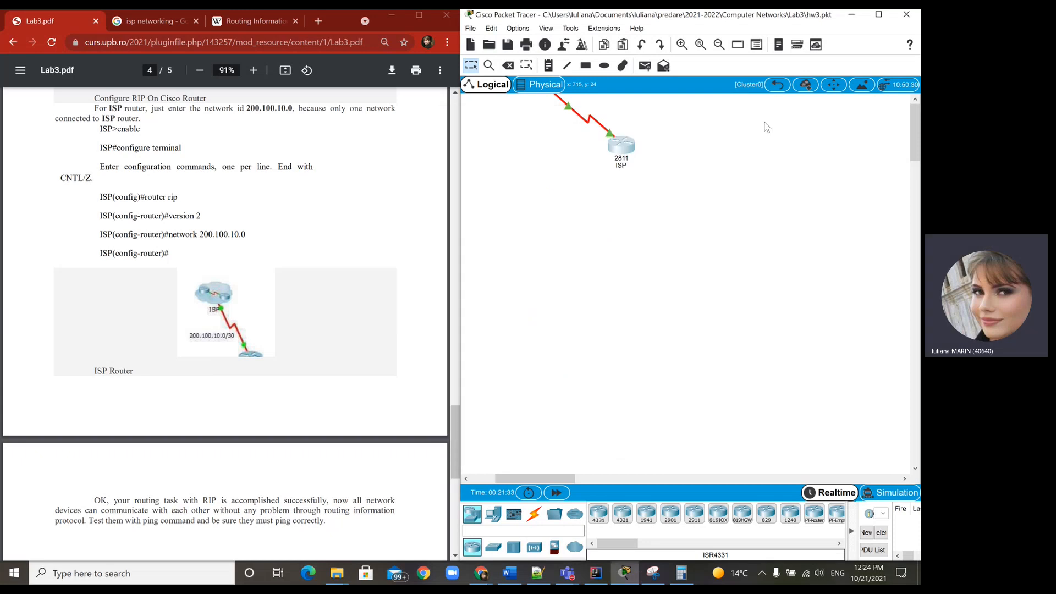
left_click(778, 88)
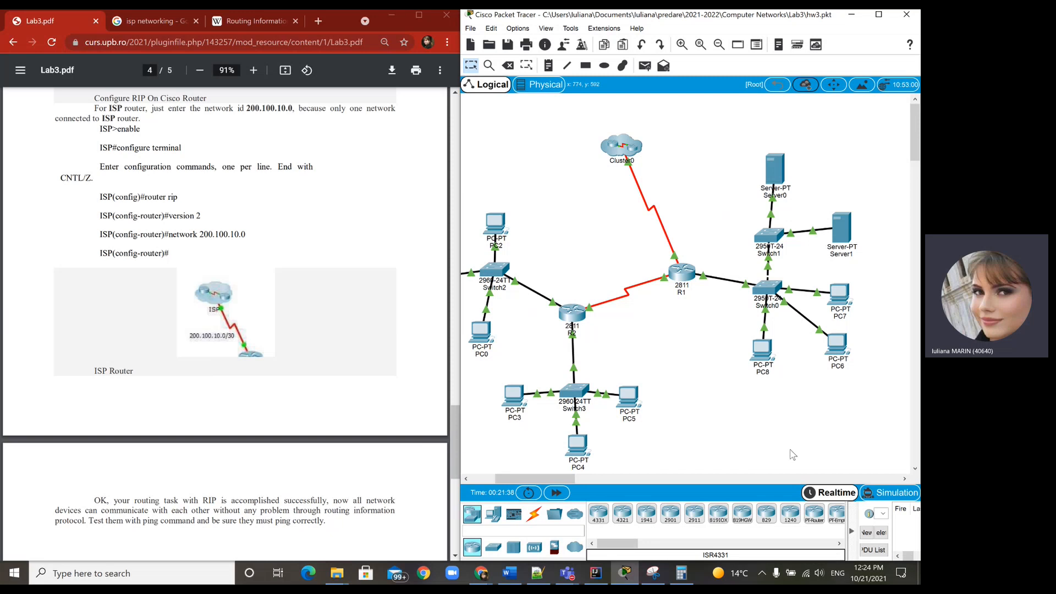
Switch to the Microsoft Teams meeting window and bring up its additional meeting actions.
left_click(481, 573)
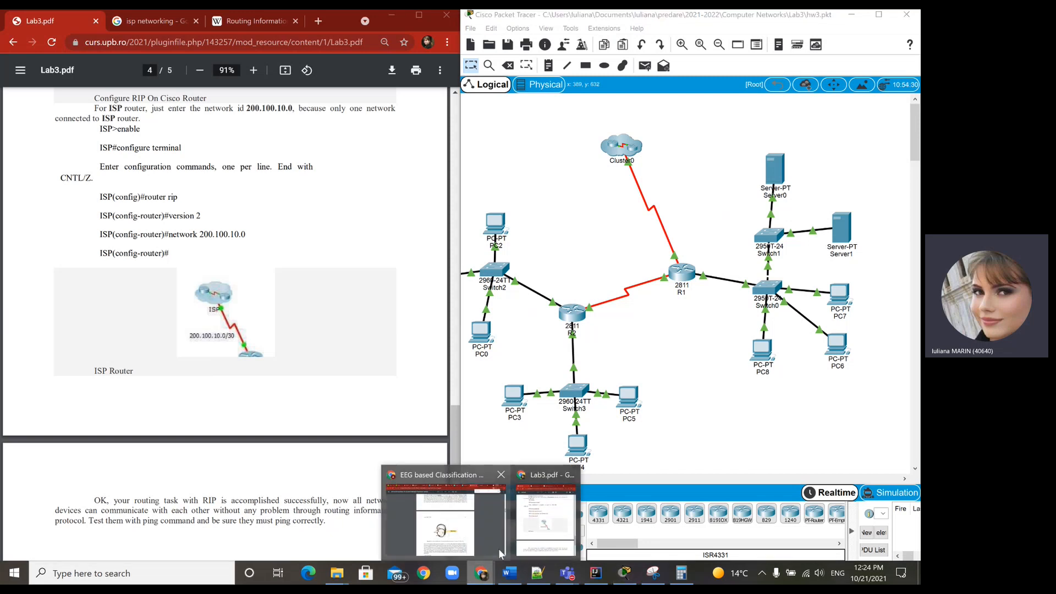
mouse_move(566, 573)
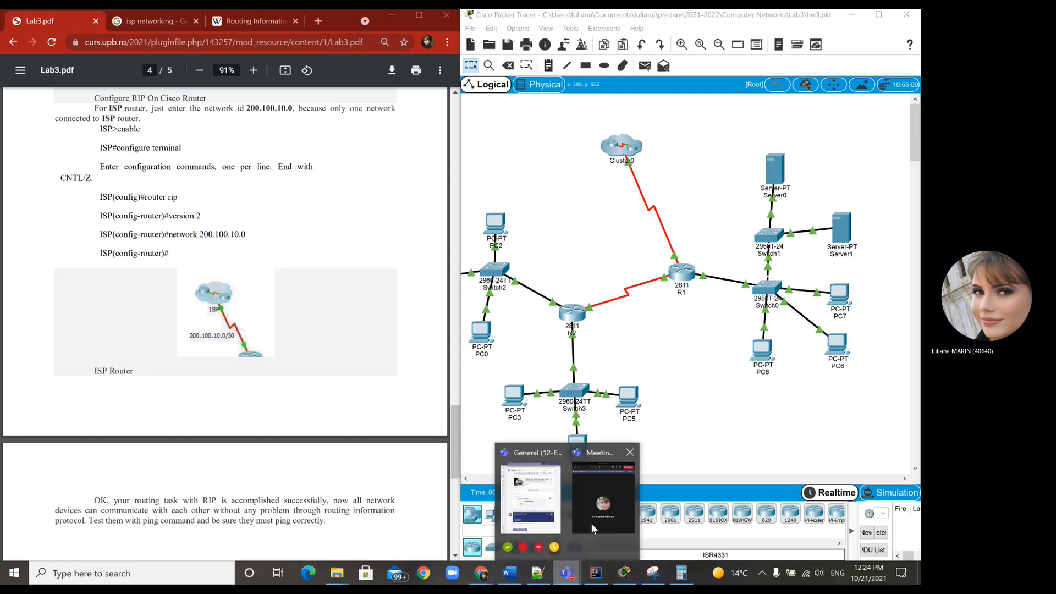
left_click(592, 523)
left_click(708, 50)
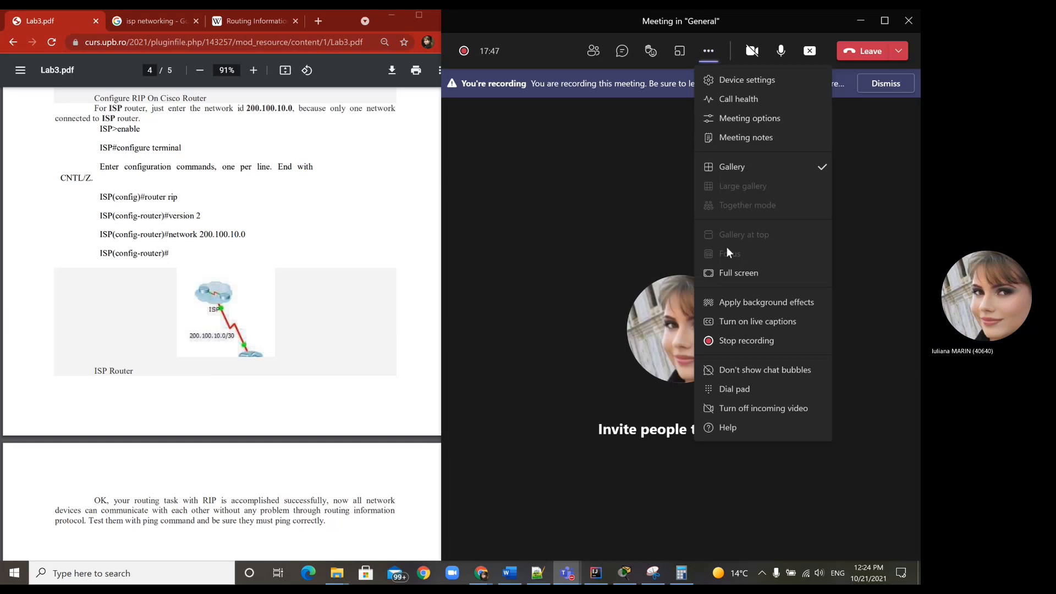